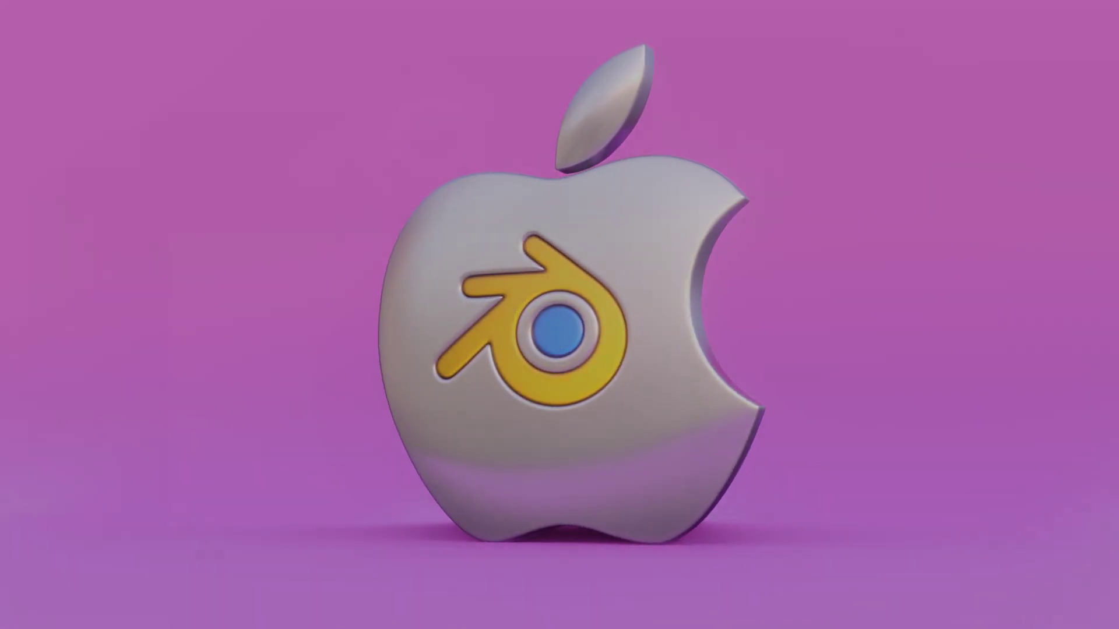
Show the Add > Mesh primitives list over the loaded Apple and Blender logo references
key("shift+a")
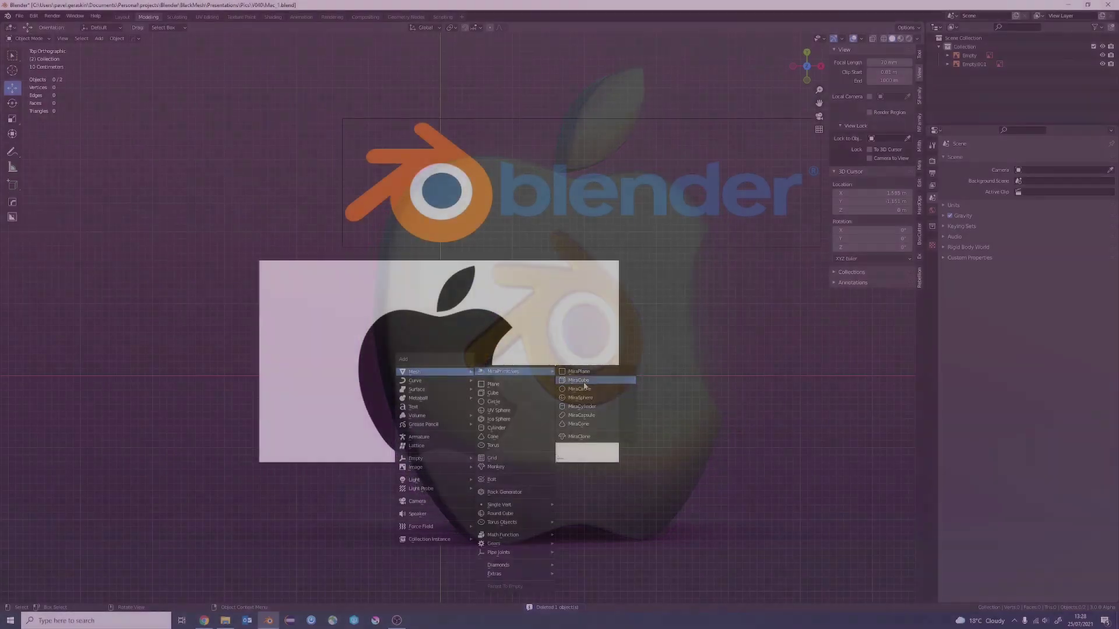
Add a filled circle, raise it along Z, and scale it over the Apple logo reference
left_click(580, 382)
middle_click_drag(524, 441, 467, 290)
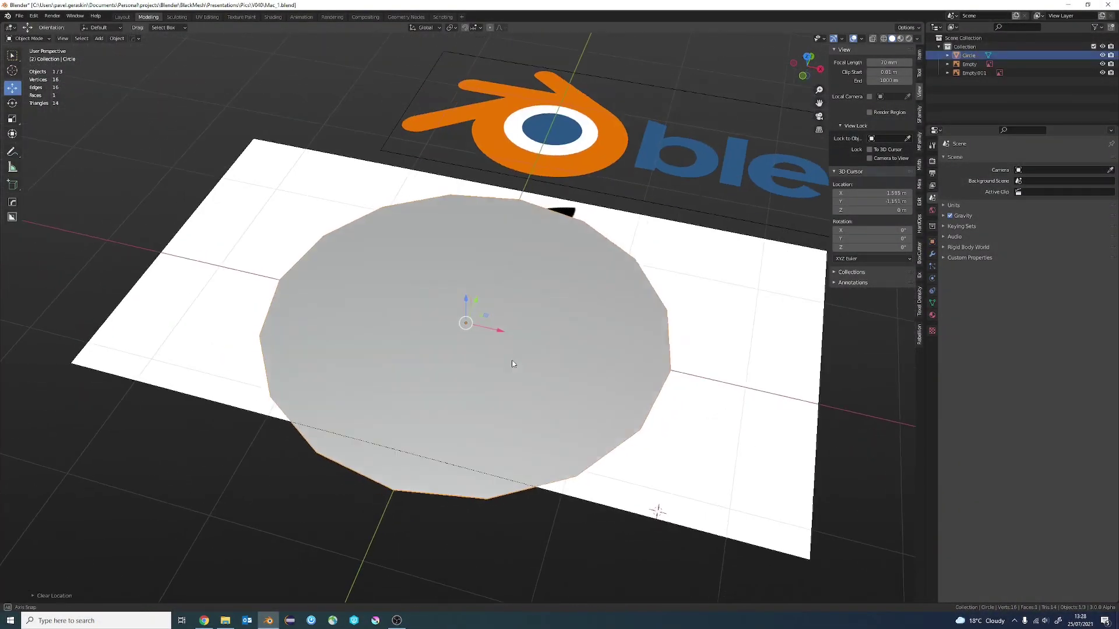
key("Tab")
key("g")
key("z")
left_click(467, 291)
key("KP_7")
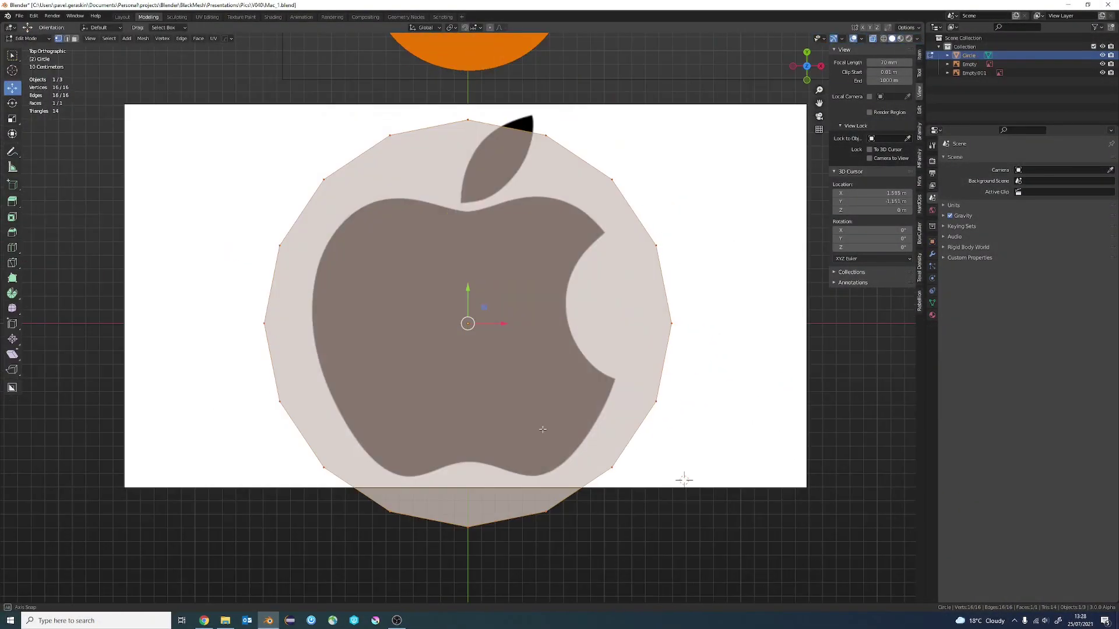
key("KP_Decimal")
key("s")
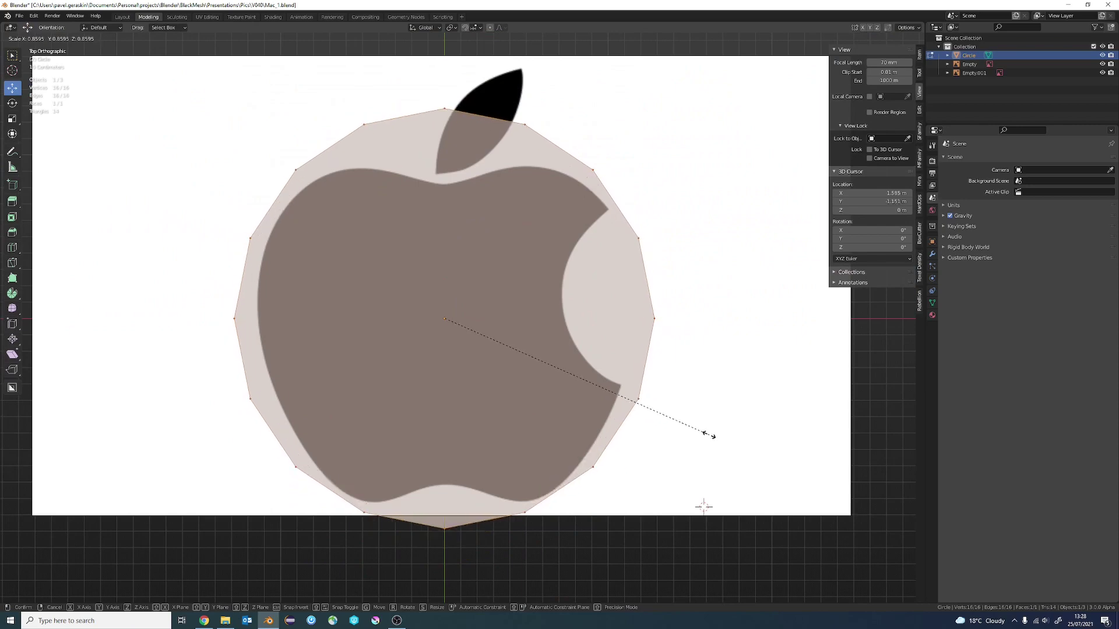
left_click(710, 435)
scroll(710, 436, "down", 4)
mouse_move(710, 436)
middle_mouse_down()
mouse_move(472, 332)
mouse_move(696, 430)
middle_mouse_up()
Extrude and scale the circle's face twice to create two inset rings
key("e")
key("s")
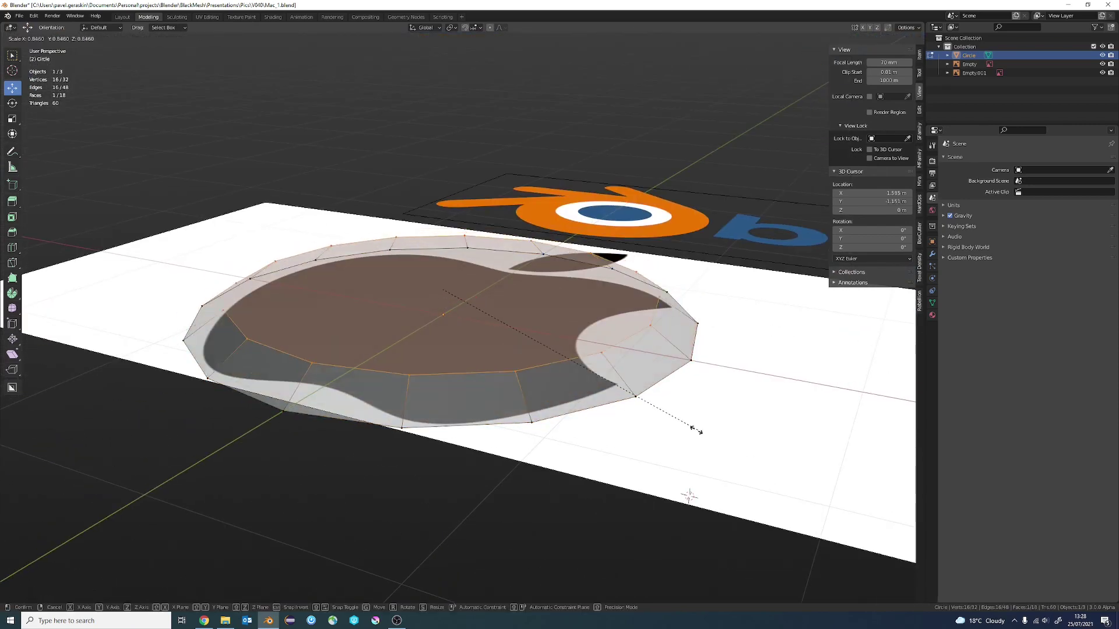
left_click(677, 423)
key("e")
key("s")
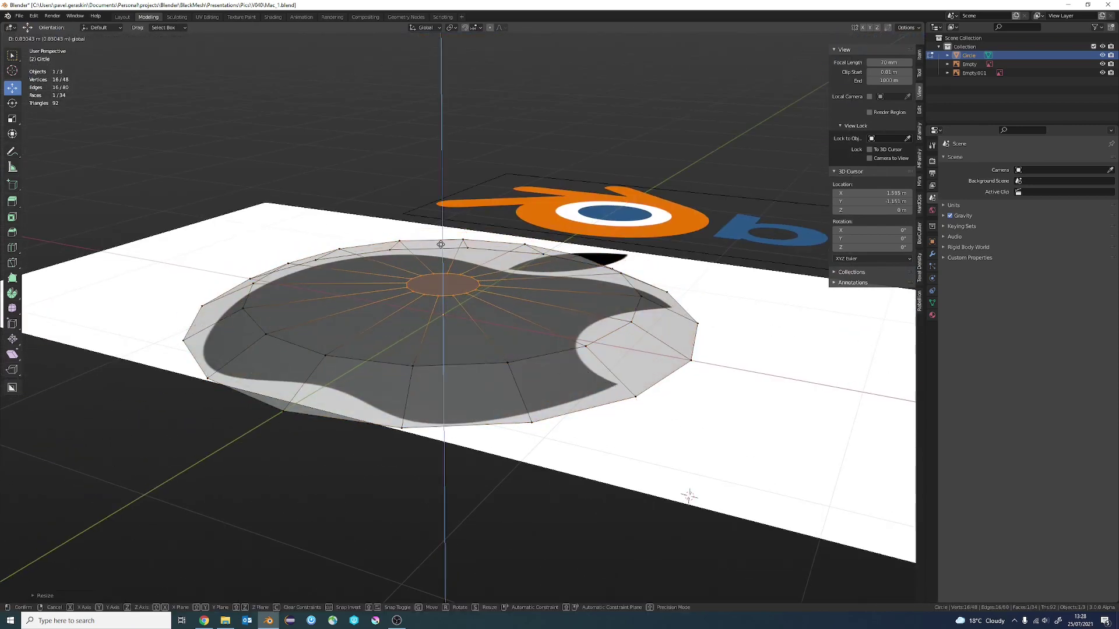
left_click(448, 288)
middle_click_drag(449, 289, 561, 461)
Delete the small centre face to leave a hole in the disc
key("a")
right_click(561, 460)
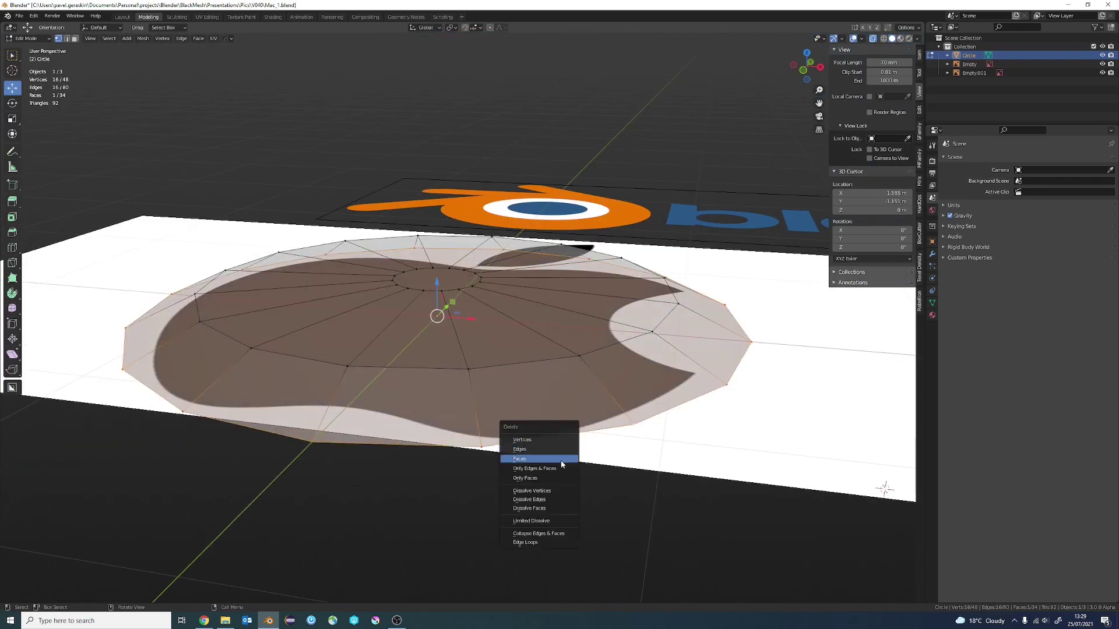
key("Escape")
key("a")
key("alt+a")
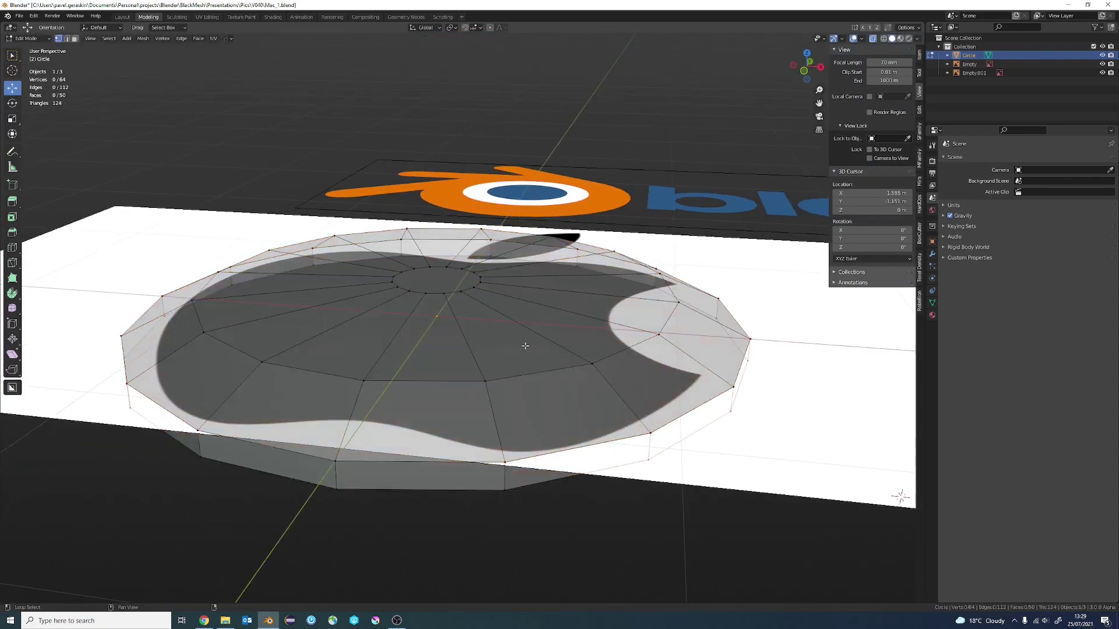
mouse_move(525, 348)
middle_mouse_down()
mouse_move(482, 332)
mouse_move(434, 353)
middle_mouse_up()
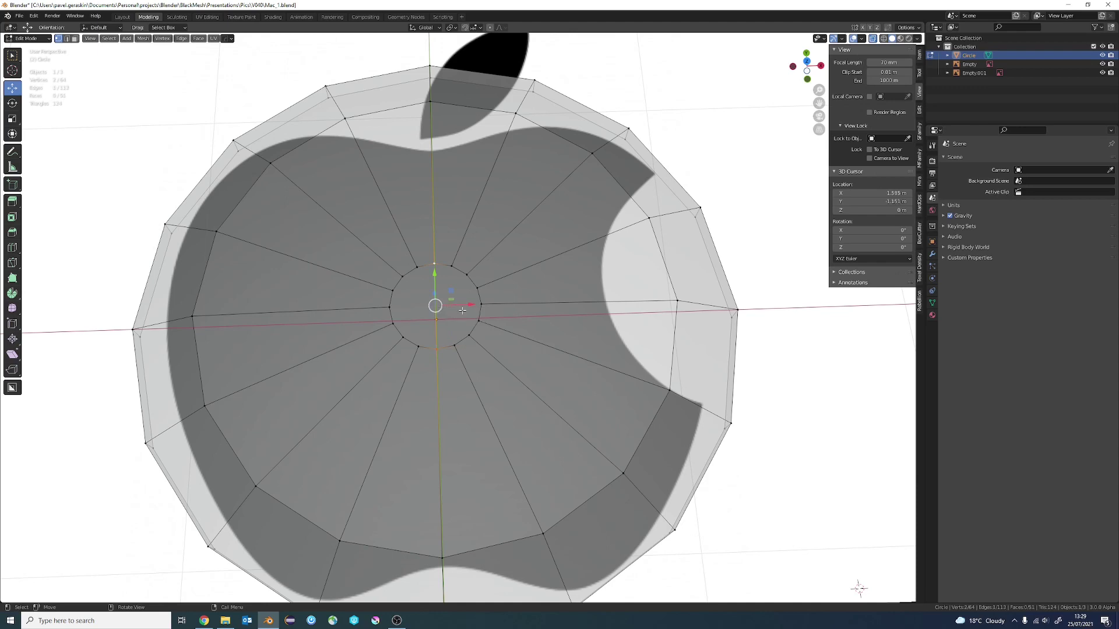
left_click(416, 308)
key("x")
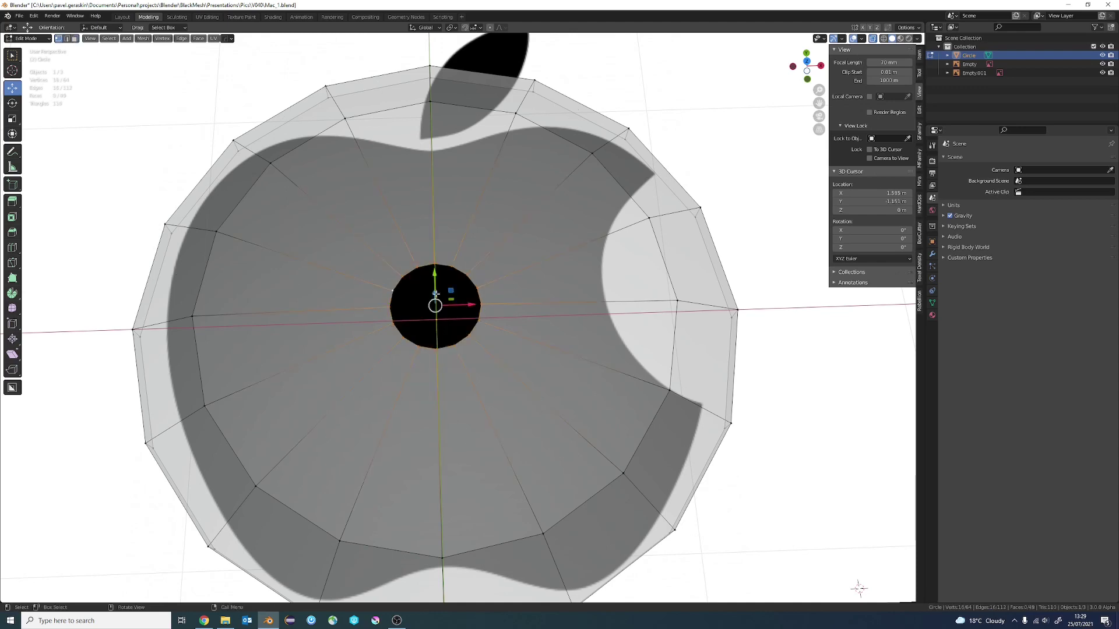
Grid Fill the hole in the disc's centre
key("1")
right_click(424, 387)
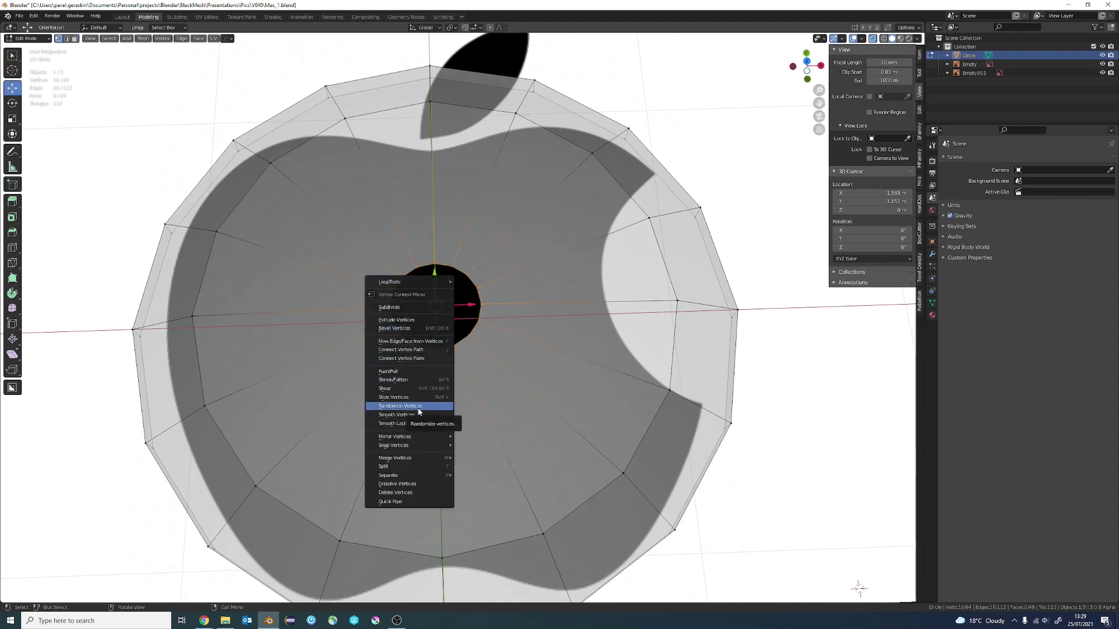
key("Escape")
key("3")
right_click(565, 443)
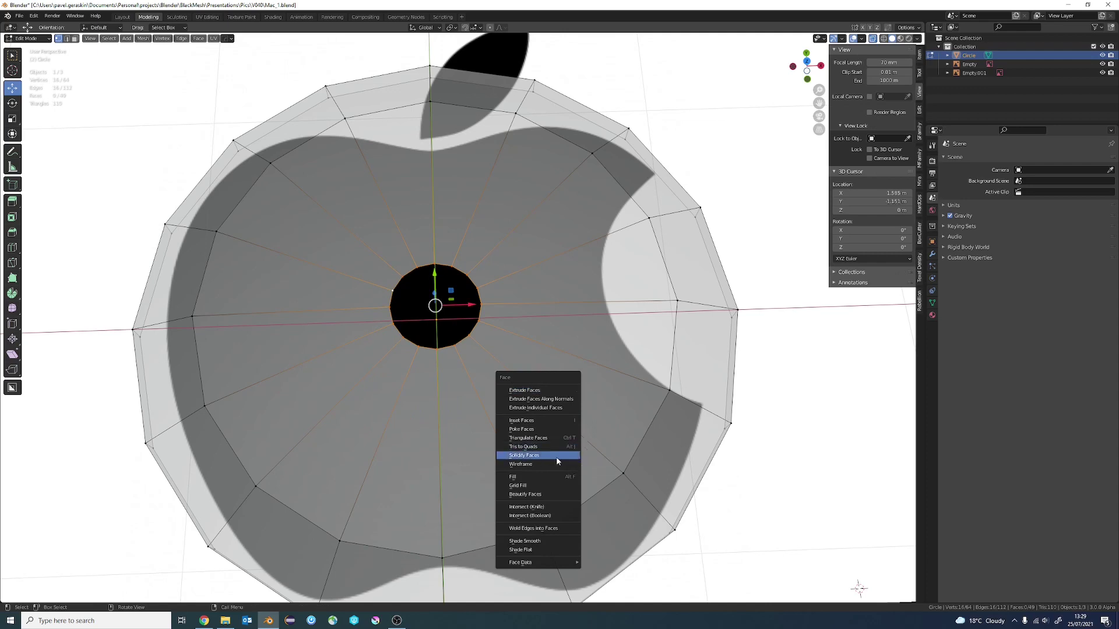
right_click(455, 341)
left_click(455, 343)
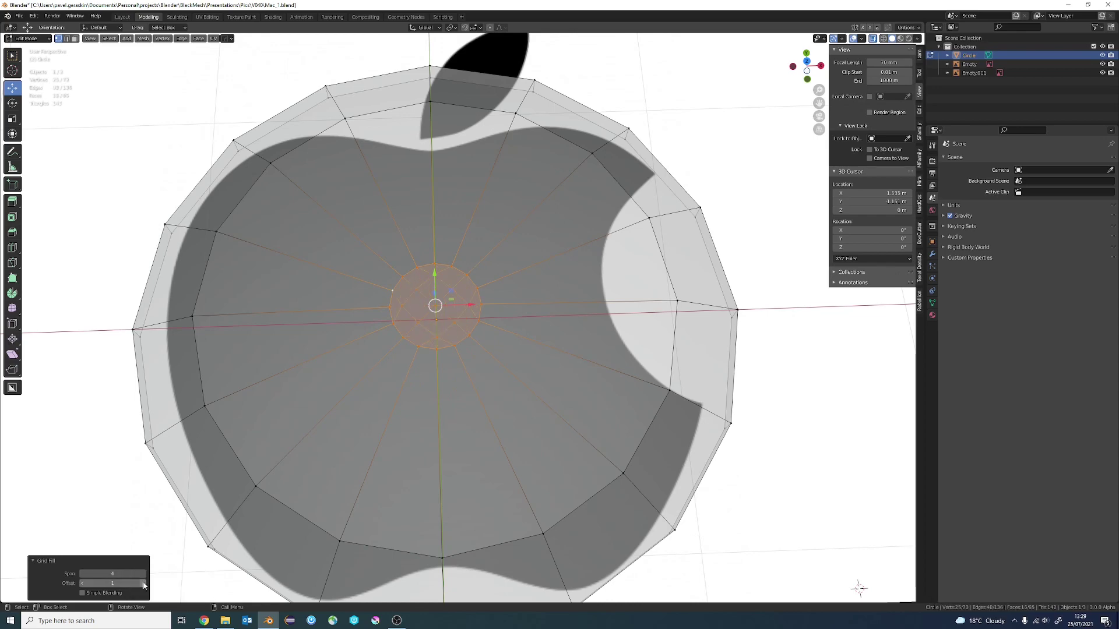
Exit Edit Mode and smooth the disc with level-2 subdivision (Ctrl+2)
key("a")
middle_click_drag(459, 340, 630, 341)
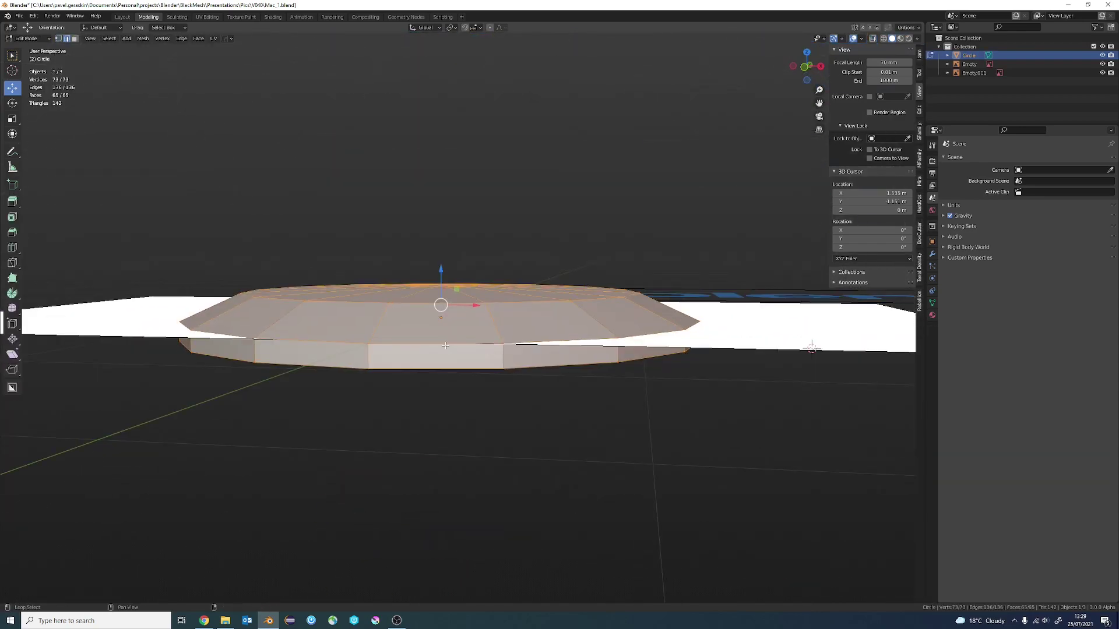
key("Tab")
key("ctrl+2")
mouse_move(445, 345)
middle_mouse_down()
mouse_move(570, 407)
mouse_move(549, 365)
mouse_move(499, 400)
mouse_move(519, 264)
middle_mouse_up()
Rescale the smoothed disc in Edit Mode to fit the apple body, viewed from the top
key("Tab")
key("s")
left_click(803, 443)
key("Tab")
middle_click_drag(803, 443, 563, 387)
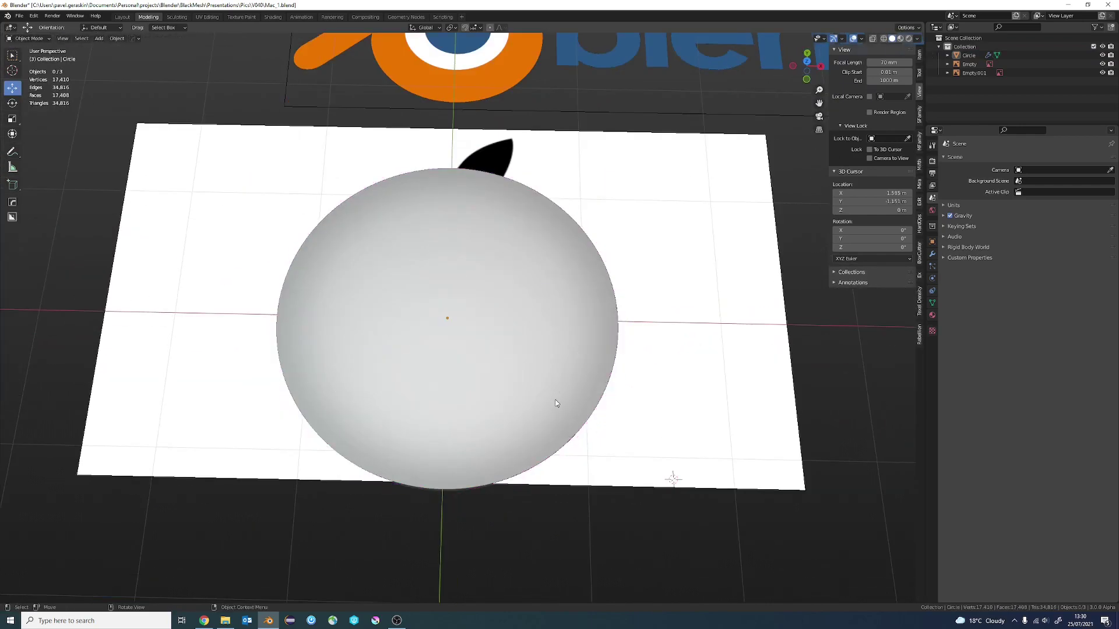
scroll(563, 386, "up", 3)
scroll(563, 386, "down", 3)
key("KP_7")
scroll(439, 377, "up", 2)
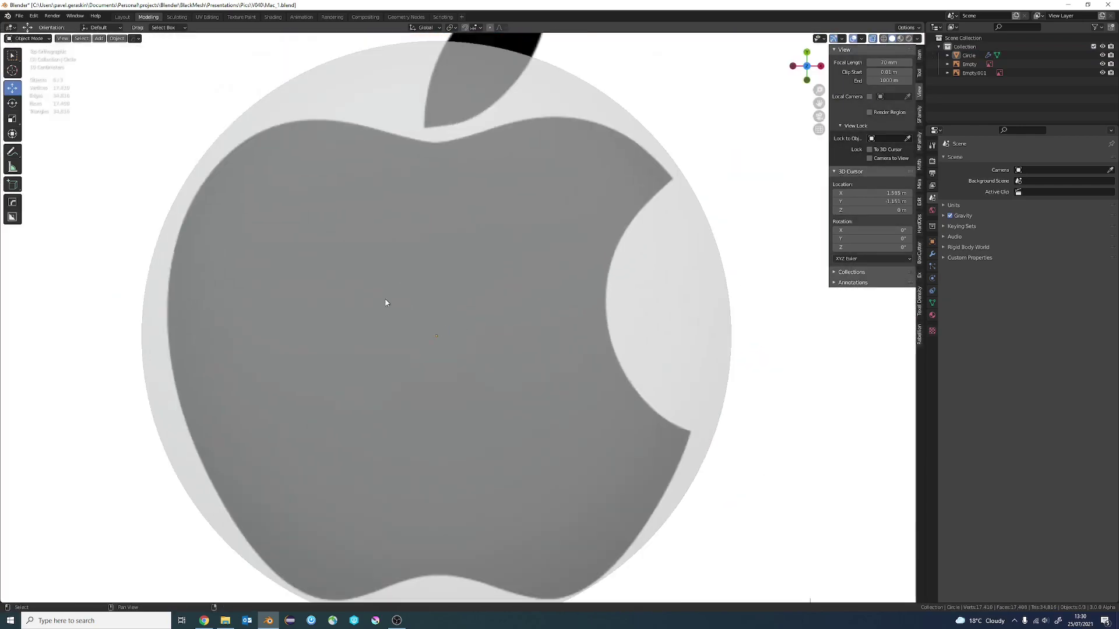
key("shift+a")
Add a plane, delete all its vertices, and reset the 3D cursor to world origin
left_click(495, 335)
key("x")
left_click(581, 313)
scroll(384, 401, "up", 6)
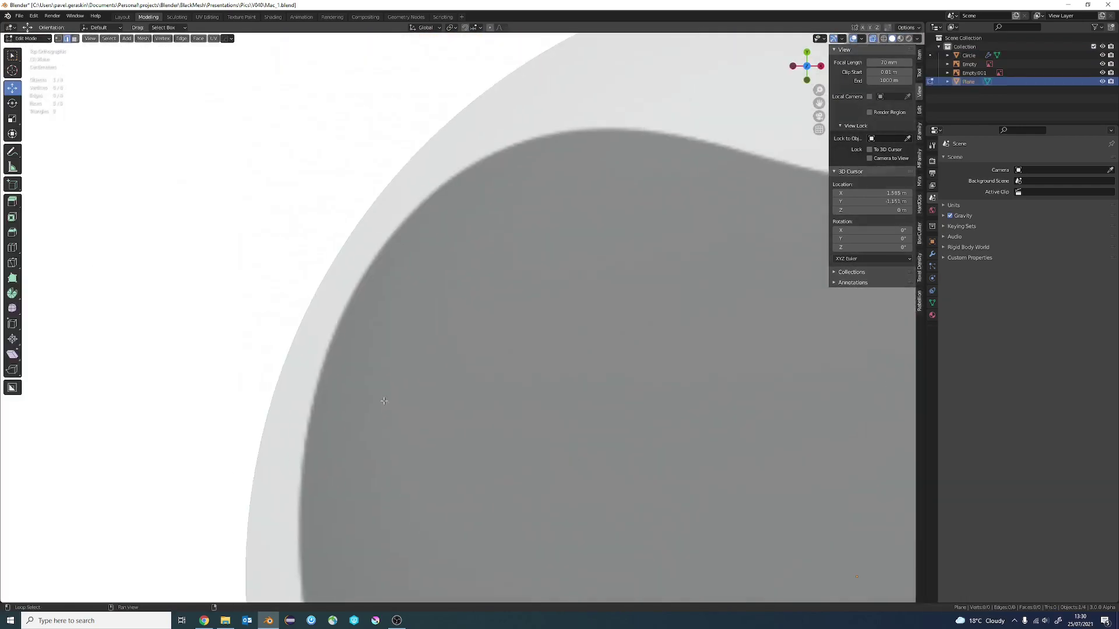
key("shift+c")
scroll(408, 373, "up", 6)
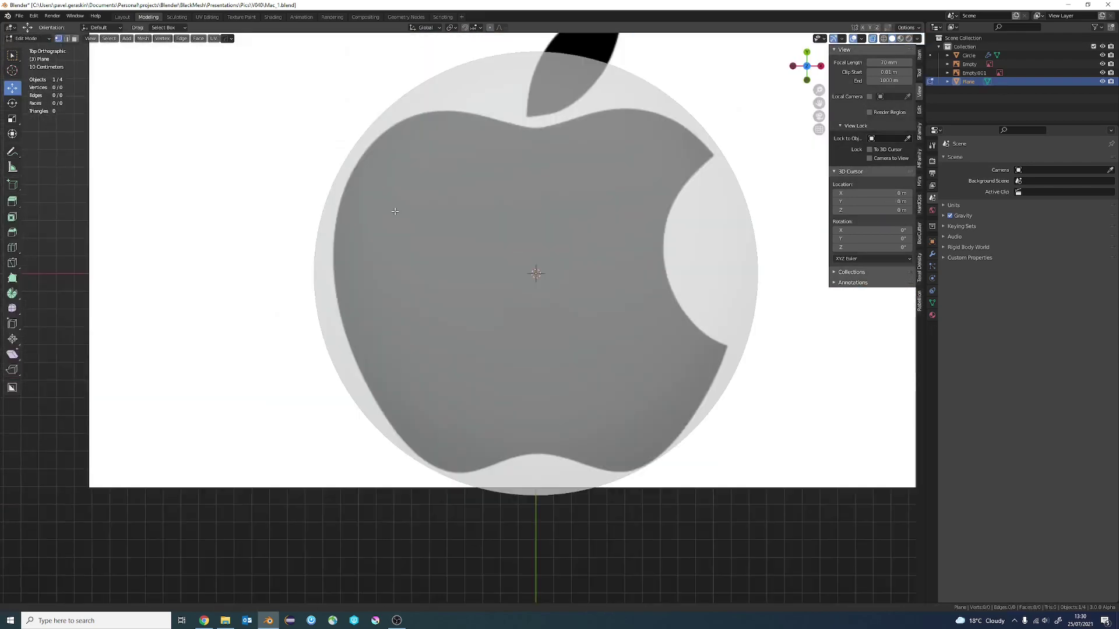
scroll(267, 321, "up", 3)
Trace the first outline points across the apple's top and down around the bite
right_click(267, 322, "ctrl")
scroll(279, 287, "up", 3, "shift")
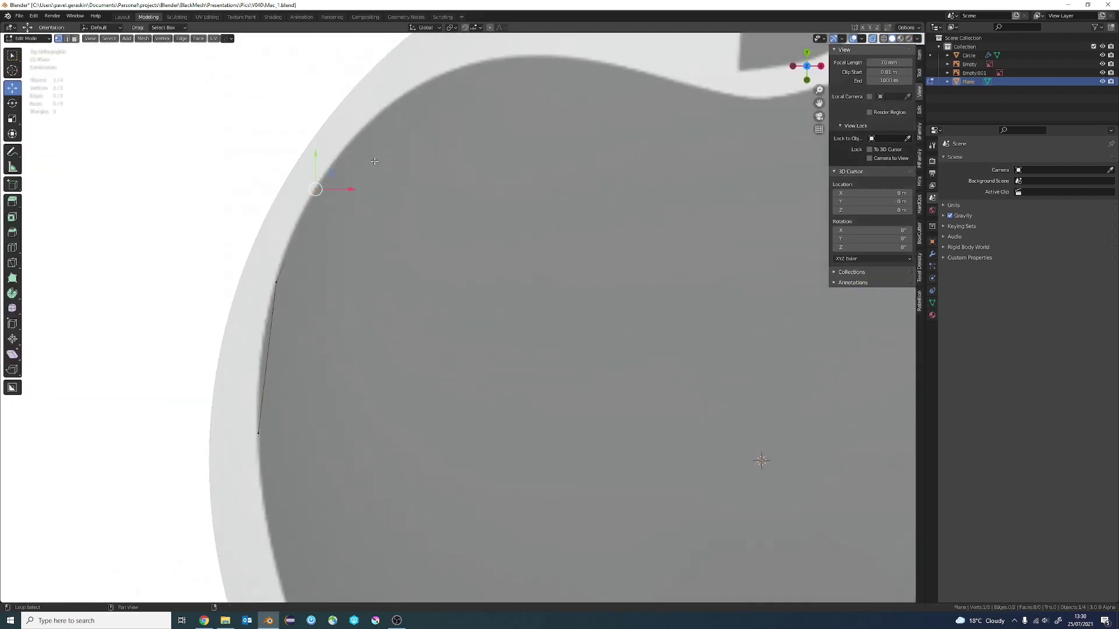
scroll(374, 161, "up", 3, "shift")
scroll(342, 239, "down", 1, "ctrl")
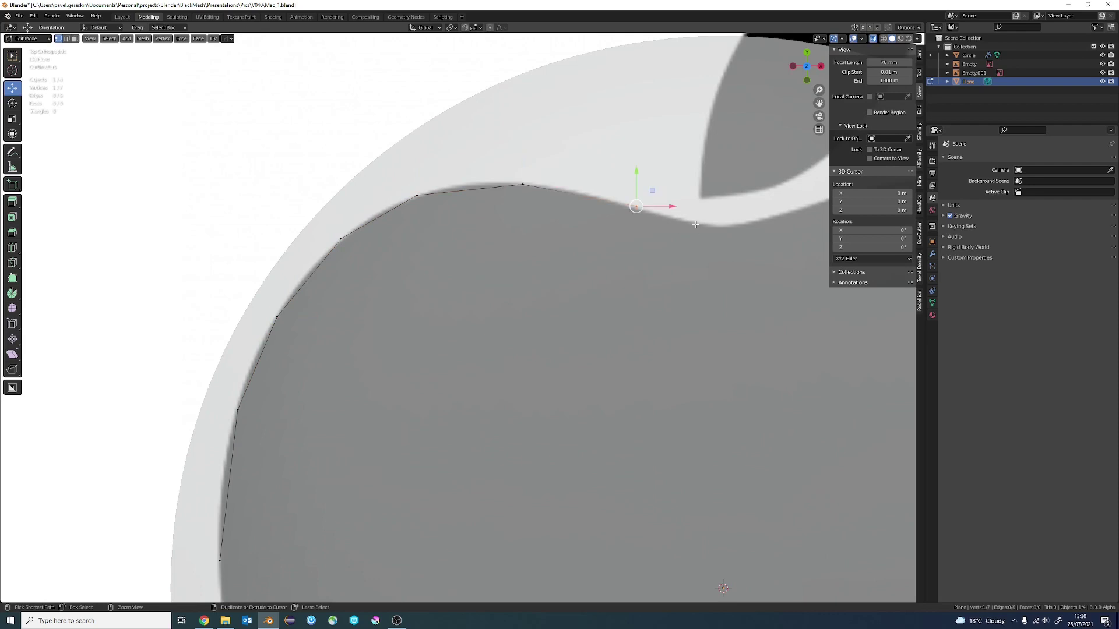
right_click(739, 226, "ctrl")
middle_click_drag(739, 227, 467, 339, "shift")
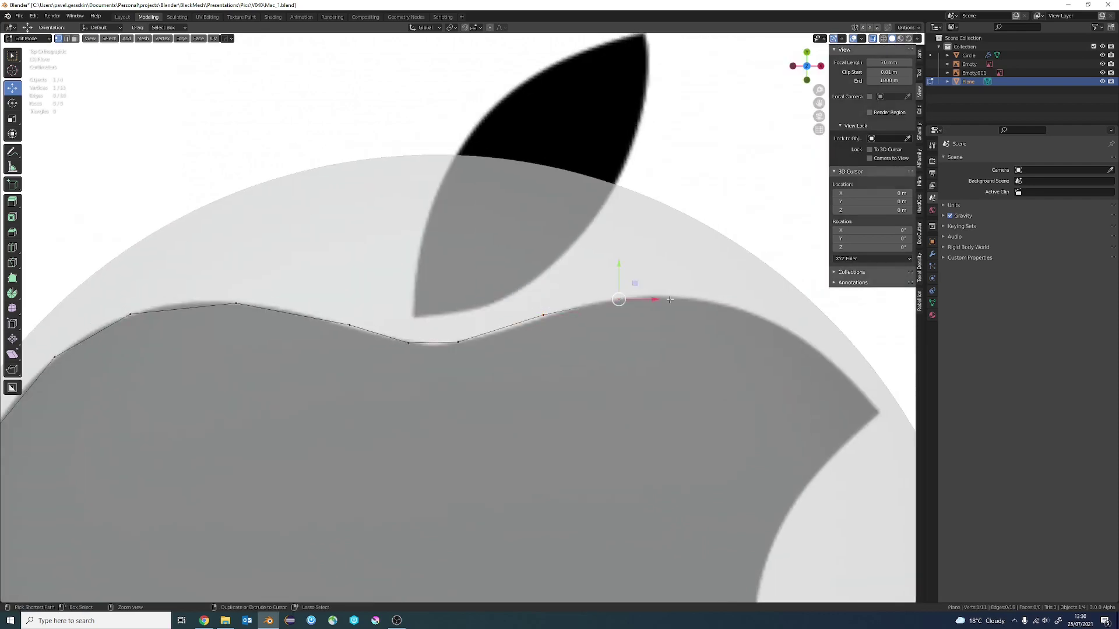
right_click(907, 447, "ctrl")
scroll(605, 293, "down", 3)
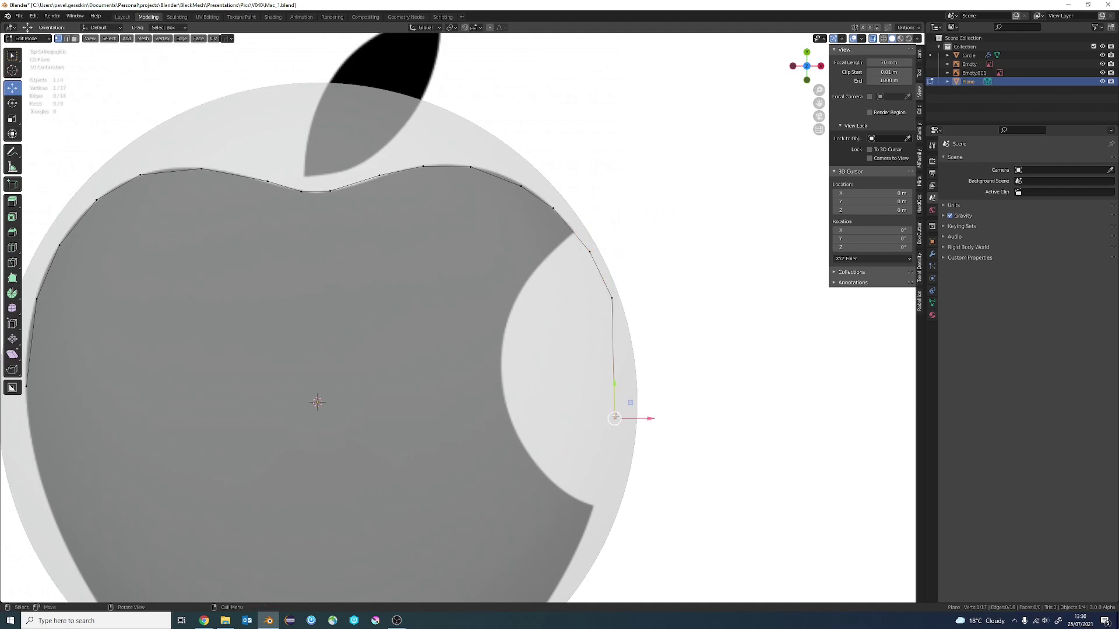
right_click(615, 426, "ctrl")
scroll(592, 506, "up", 2)
middle_click_drag(592, 507, 643, 415, "shift")
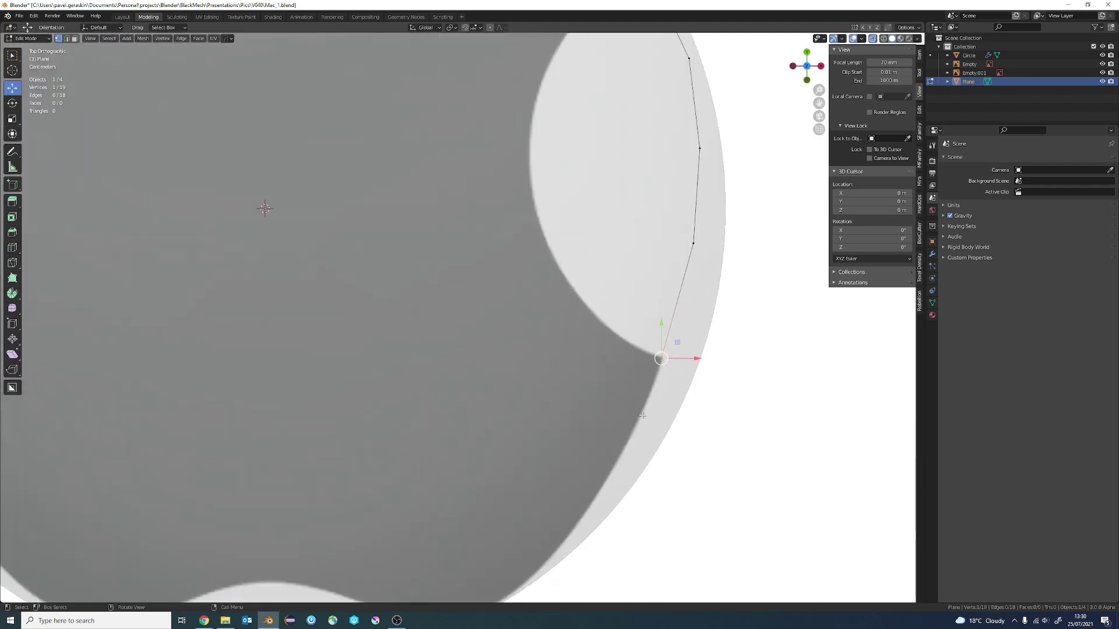
middle_click_drag(591, 495, 622, 396, "shift")
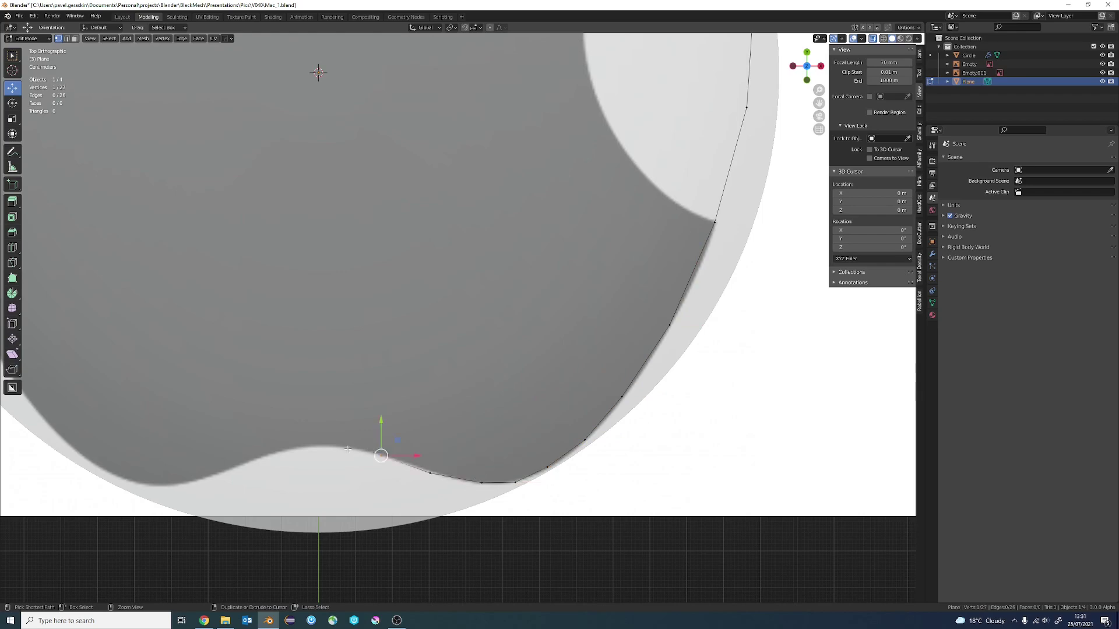
Continue tracing points along the apple's bottom lobes and up its left side
right_click(159, 490, "ctrl")
middle_click_drag(159, 490, 417, 473, "shift")
right_click(307, 405, "ctrl")
middle_click_drag(307, 405, 369, 486, "shift")
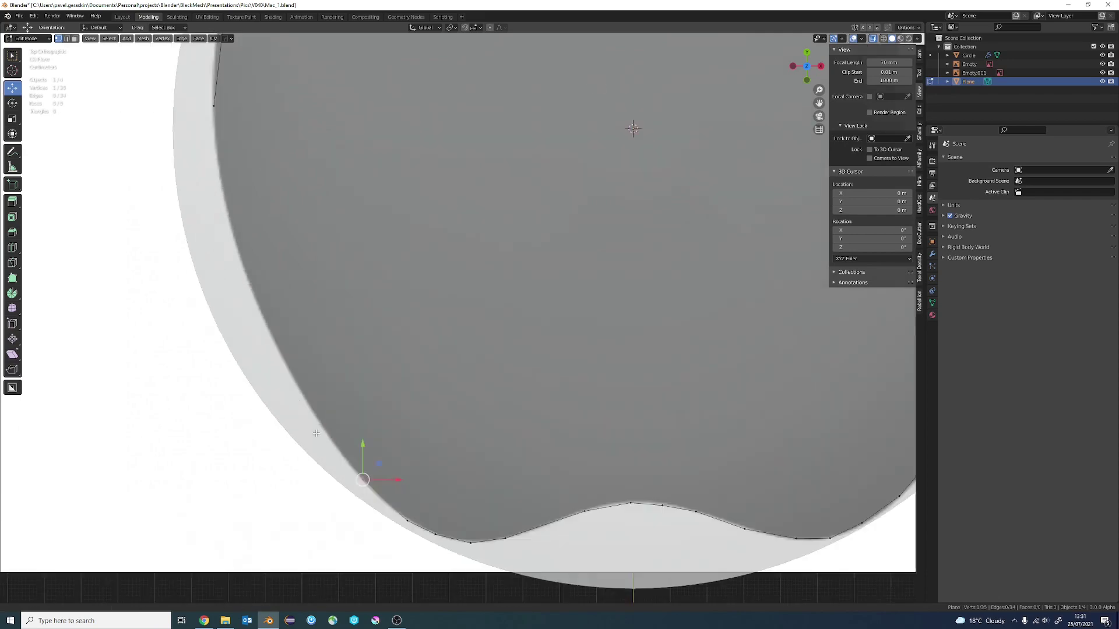
right_click(278, 347, "ctrl")
middle_click_drag(278, 347, 292, 370, "shift")
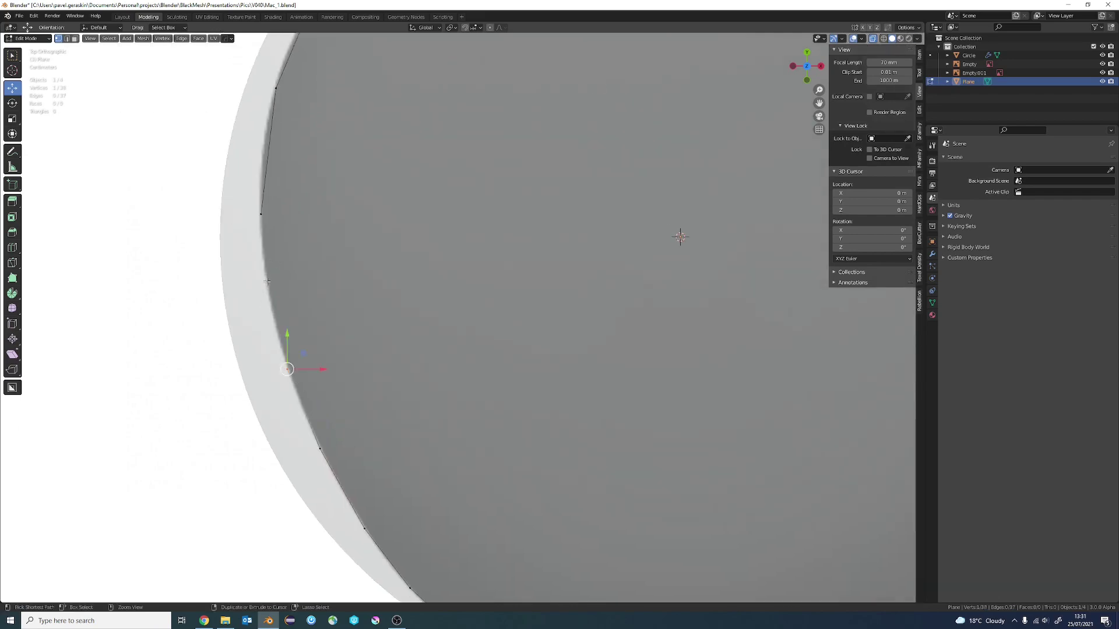
scroll(444, 254, "down", 5)
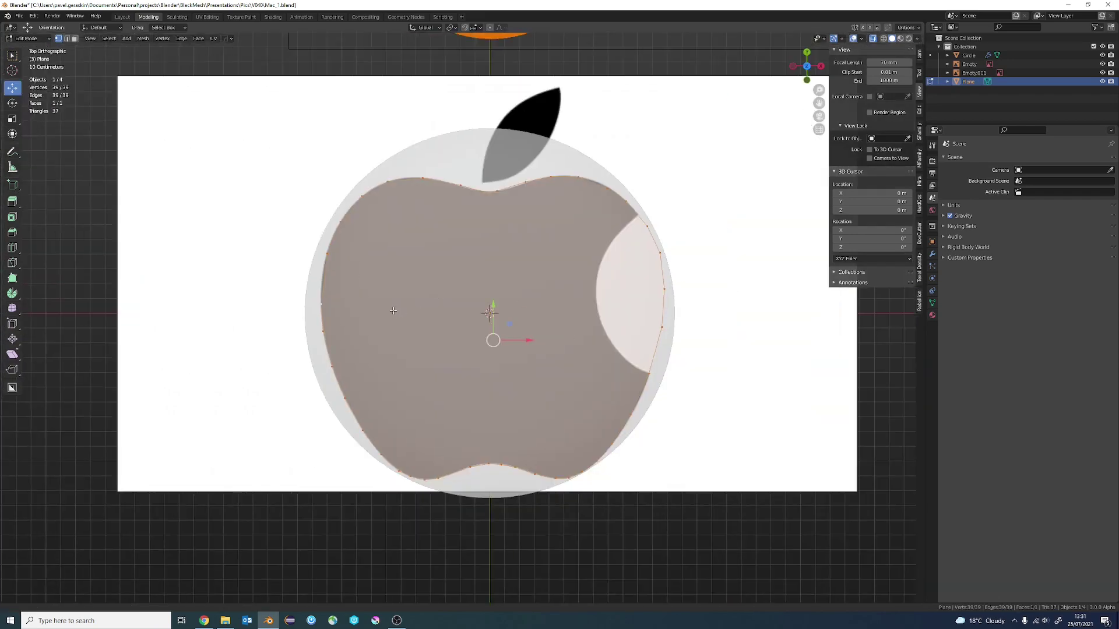
scroll(444, 254, "down", 2)
mouse_move(444, 254)
middle_mouse_down()
mouse_move(396, 192)
mouse_move(543, 352)
mouse_move(552, 408)
mouse_move(560, 361)
middle_mouse_up()
Fill the traced outline and extrude it along Z into a thick apple slab
key("f")
key("g")
key("z")
left_click(391, 220)
key("e")
key("alt+a")
key("Tab")
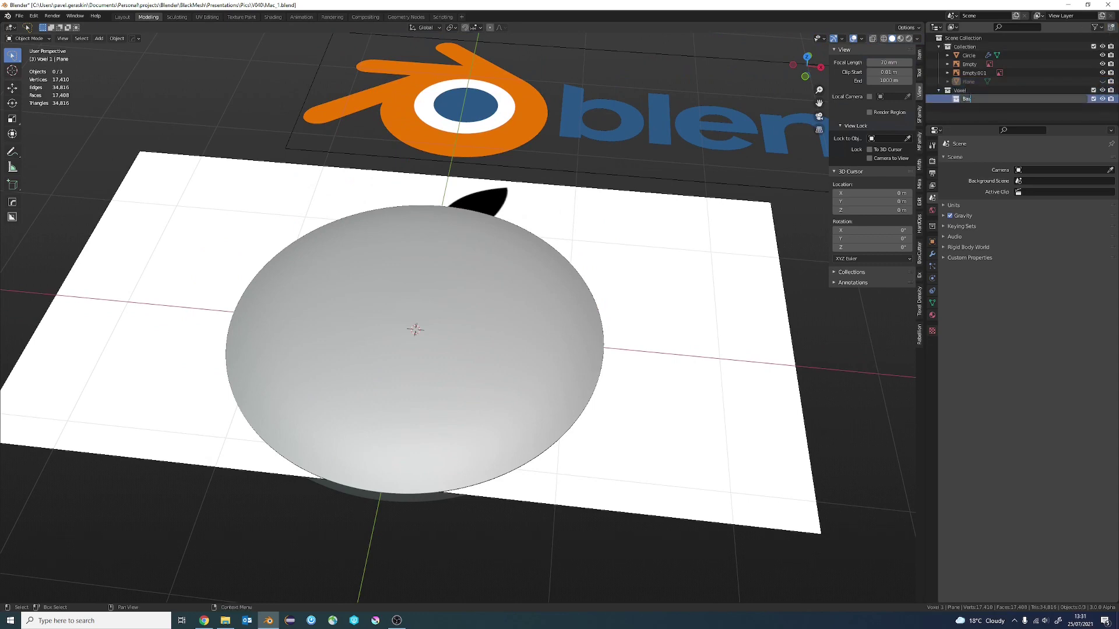
Move the disc into Base, make its BlackMesh VDB voxel copy, and put Circle.001 in Voxel
left_click_drag(969, 55, 966, 99)
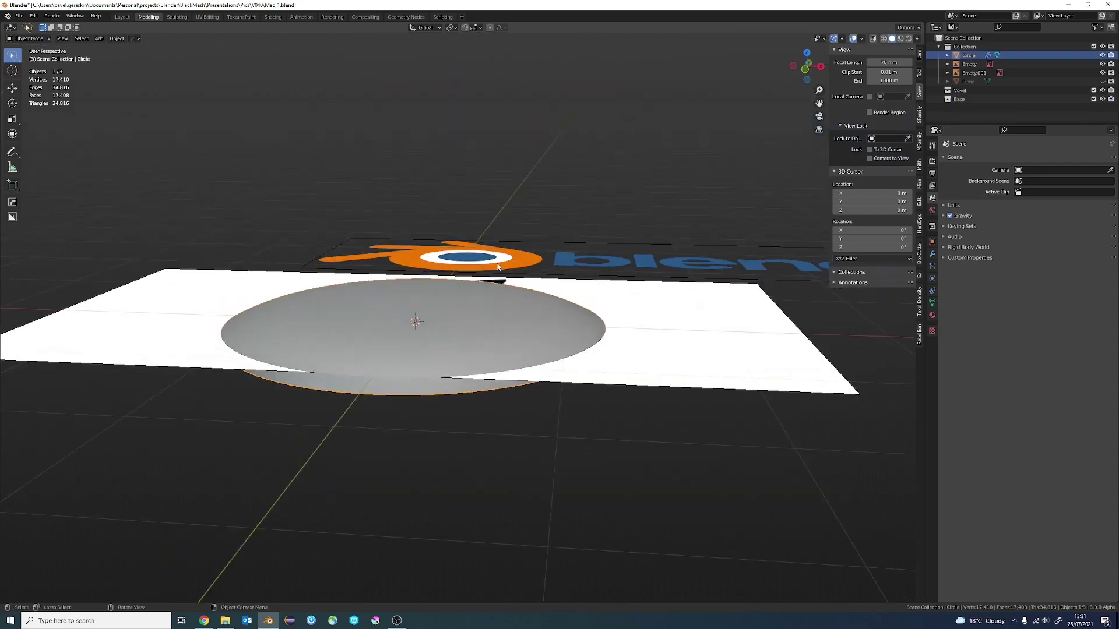
middle_click_drag(676, 222, 657, 231)
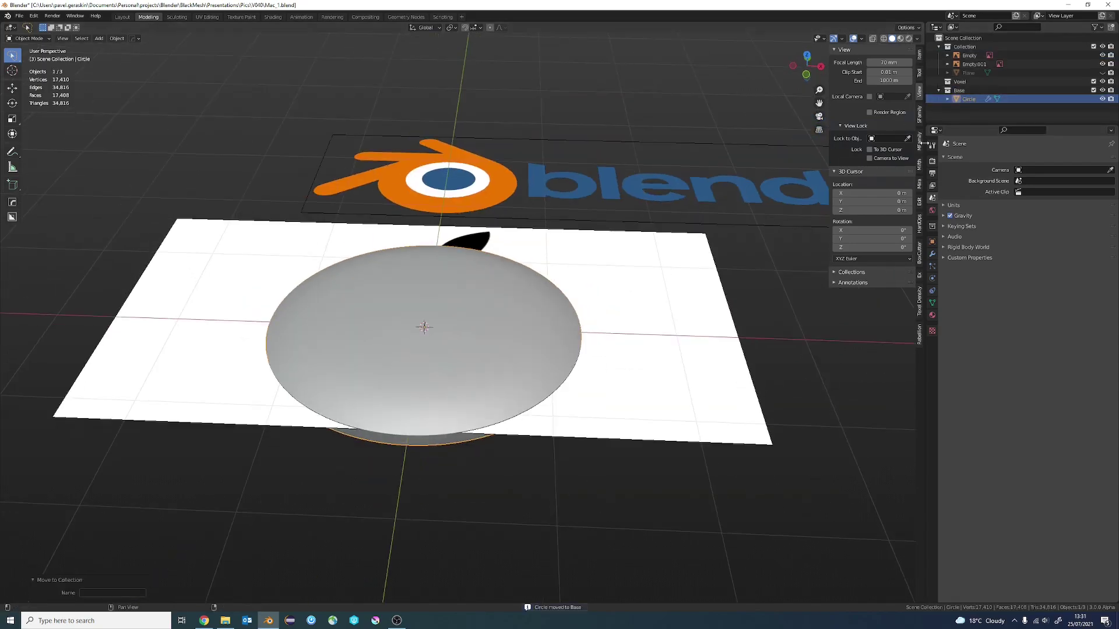
left_click(920, 141)
left_click(872, 132)
mouse_move(394, 273)
middle_mouse_down()
mouse_move(465, 333)
mouse_move(501, 314)
middle_mouse_up()
left_click(971, 101)
left_click_drag(971, 110, 964, 85)
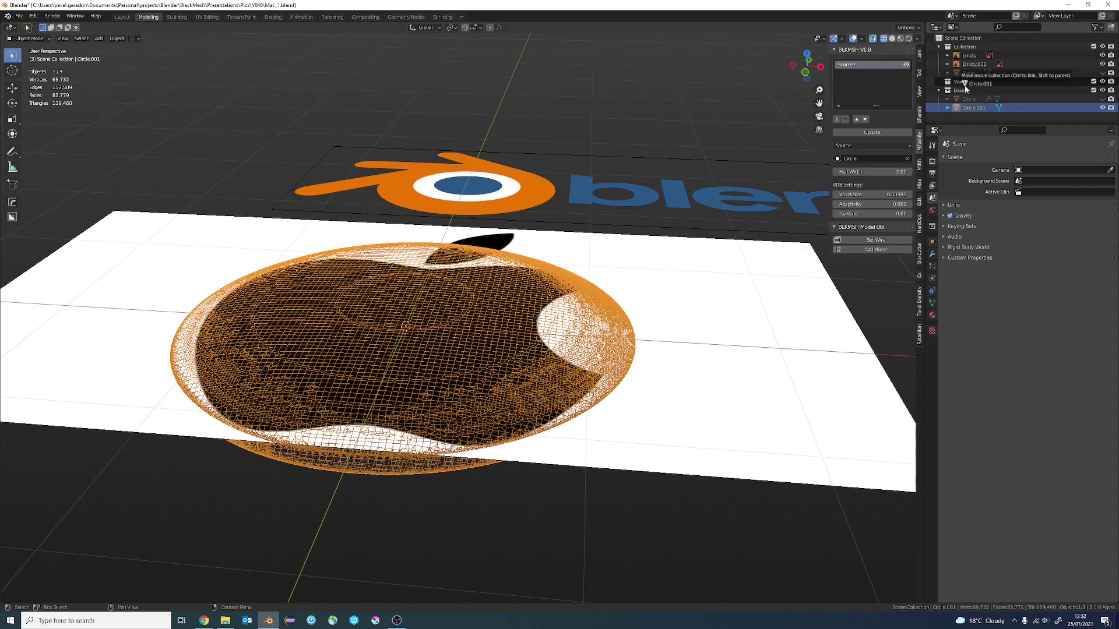
Reveal the hidden apple plane and fill its open top face
key("shift+z")
mouse_move(502, 291)
middle_mouse_down()
mouse_move(542, 316)
mouse_move(432, 427)
middle_mouse_up()
key("alt+h")
key("Tab")
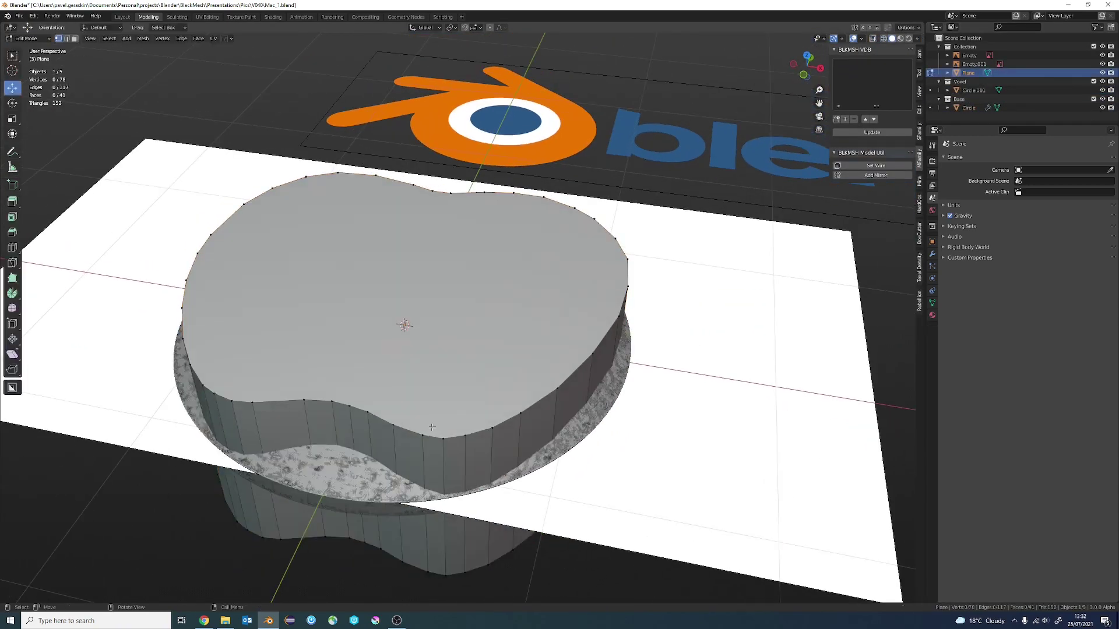
middle_click_drag(711, 499, 559, 410)
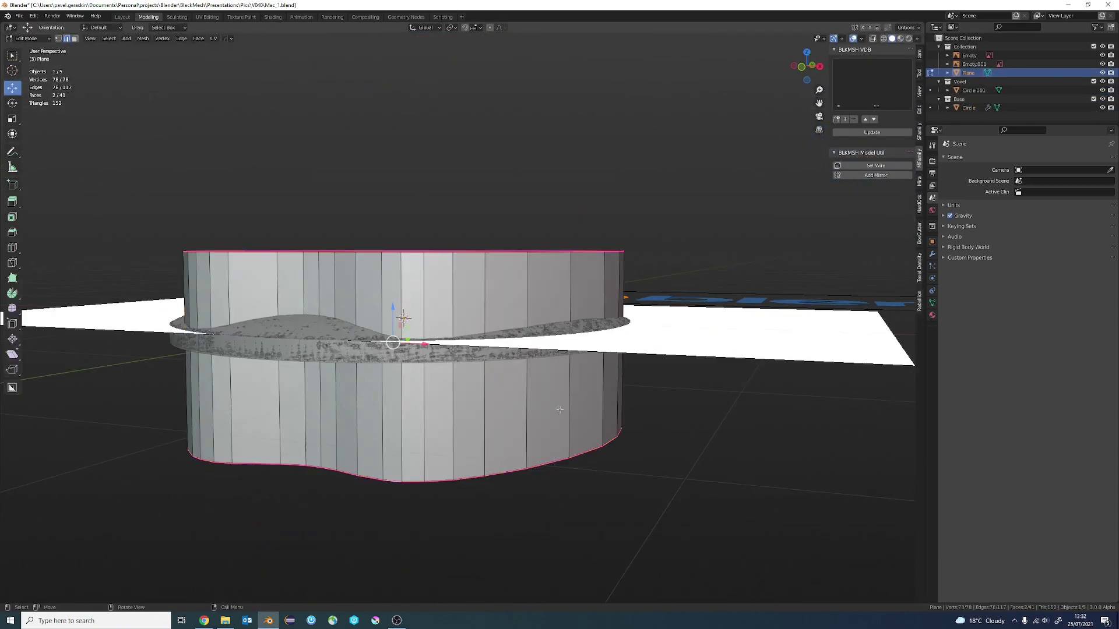
key("f")
mouse_move(389, 408)
middle_mouse_down()
mouse_move(218, 358)
mouse_move(562, 378)
mouse_move(535, 362)
mouse_move(630, 271)
mouse_move(611, 228)
mouse_move(618, 250)
middle_mouse_up()
key("Tab")
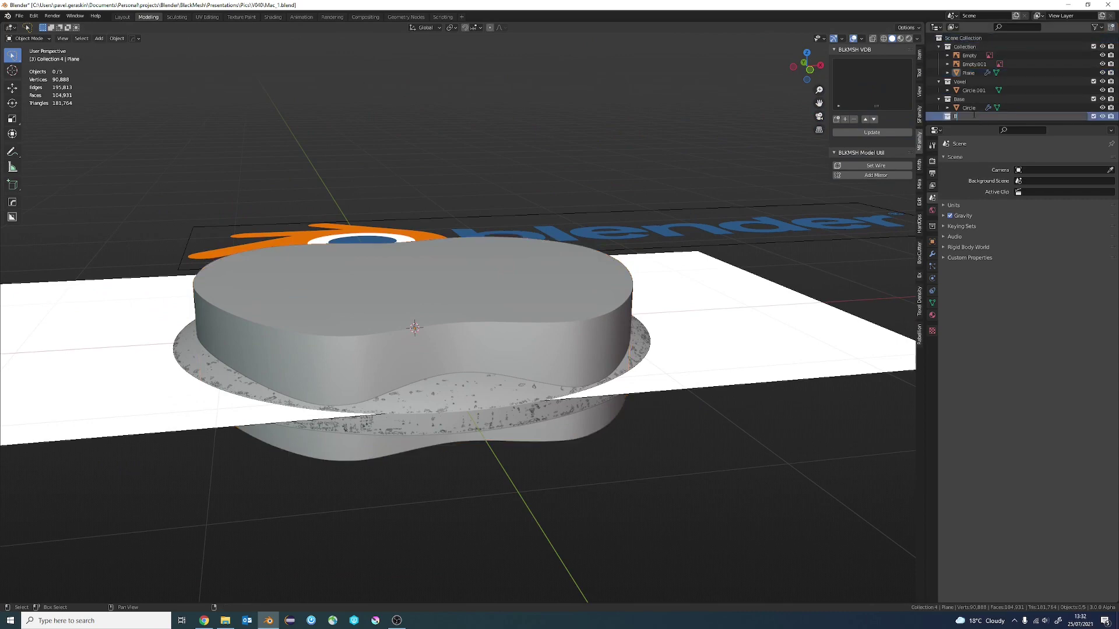
Move the apple cutter into Bool1 and exclude the Bool1 and Base collections
left_click(555, 278)
key("m")
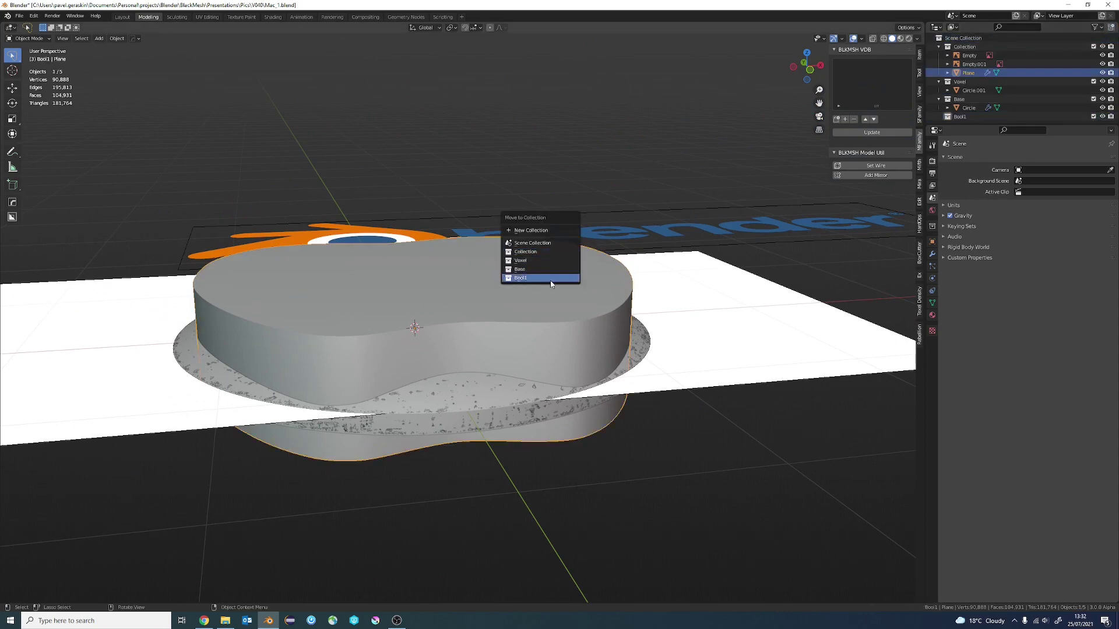
left_click(550, 281)
left_click(1093, 108)
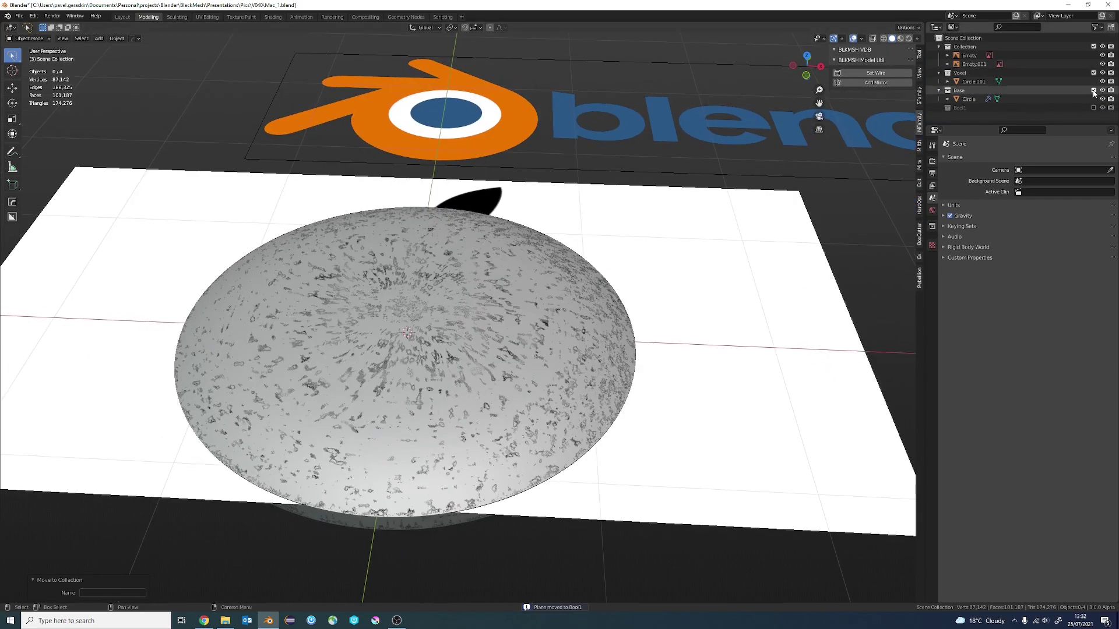
left_click(1094, 94)
Set Circle.001's BLKMSH VDB Boolean to Collection type, Bool1 collection, Intersect mode
left_click(580, 333)
left_click(881, 158)
left_click(868, 177)
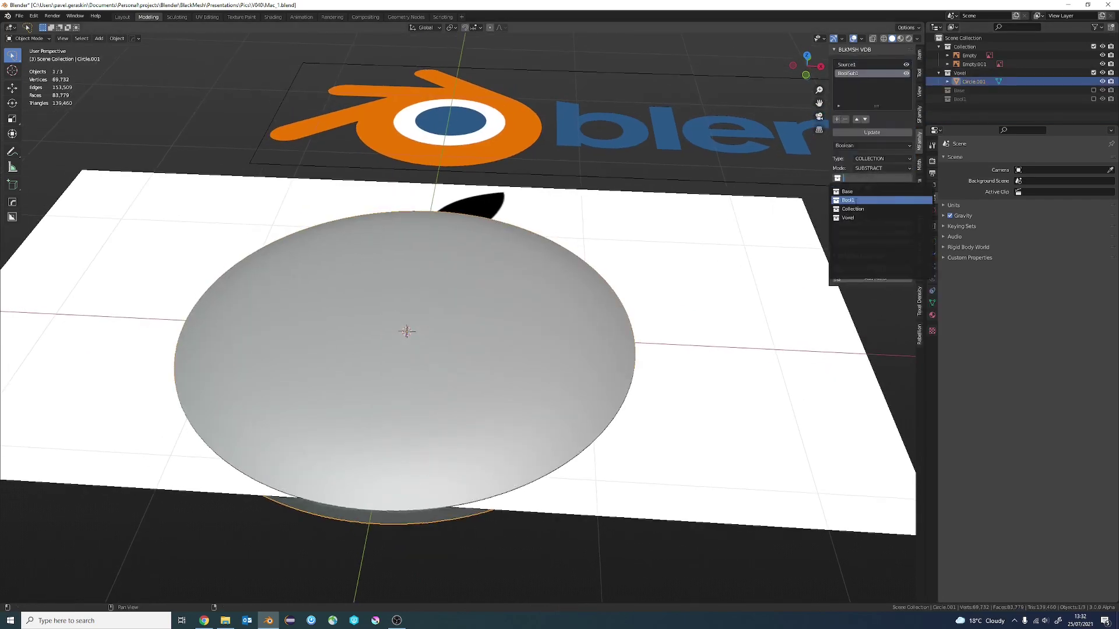
left_click(848, 200)
left_click(872, 132)
scroll(641, 267, "up", 2)
left_click(872, 168)
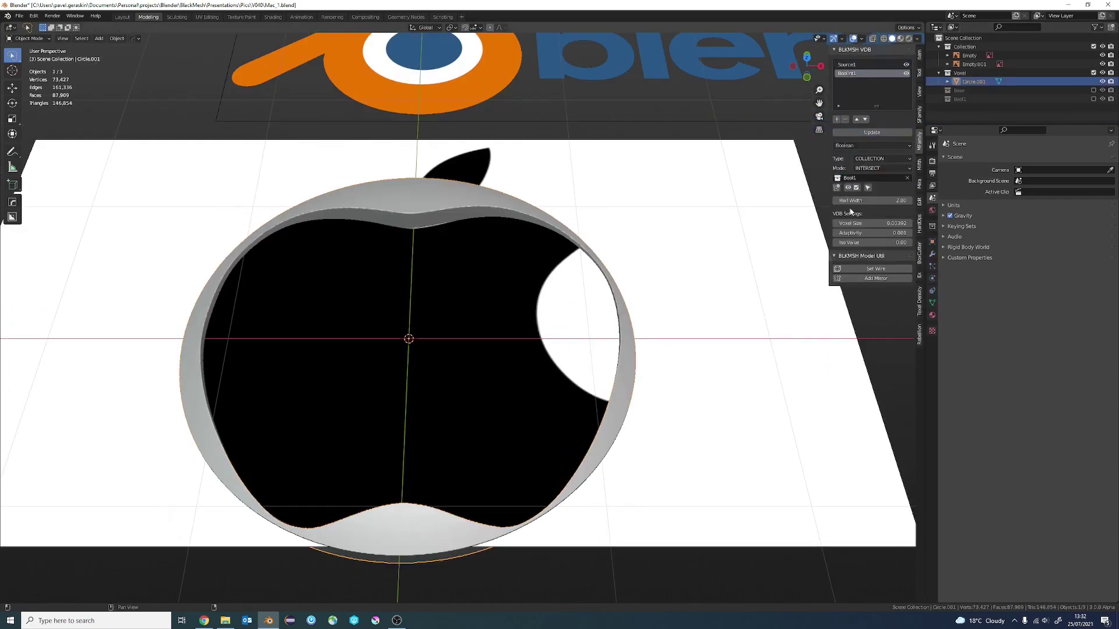
scroll(656, 239, "down", 3)
Select the Empty and Empty.001 reference images, then deselect everything
left_click(687, 334)
scroll(687, 334, "down", 3)
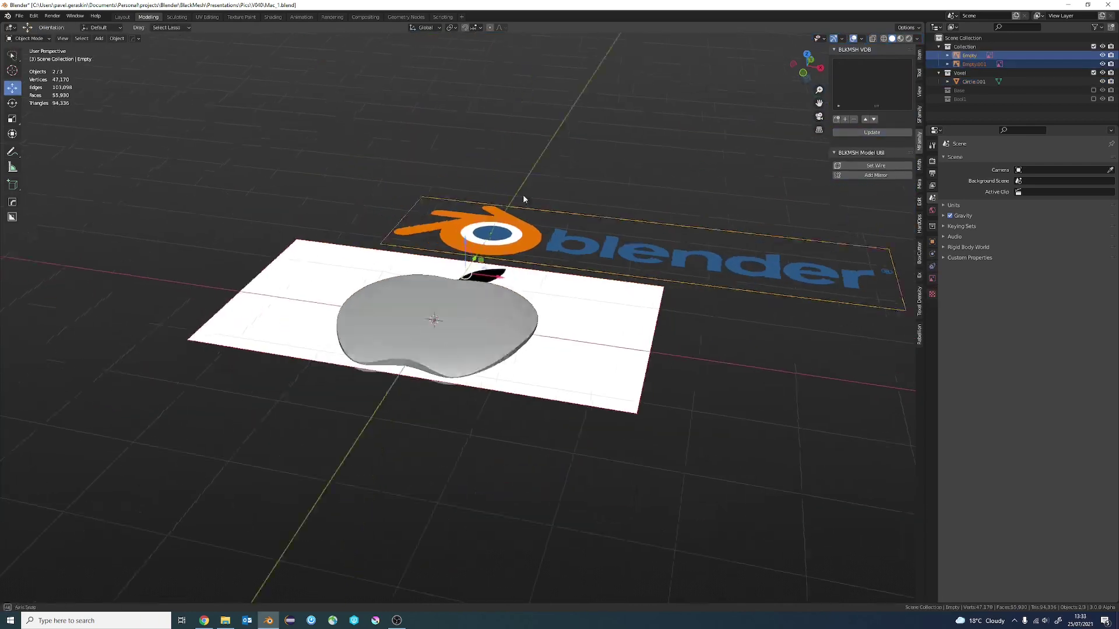
left_click(523, 194, "shift")
key("alt+a")
mouse_move(533, 342)
middle_mouse_down()
mouse_move(487, 246)
mouse_move(537, 230)
middle_mouse_up()
scroll(487, 246, "up", 5)
Inspect the apple-shaped disc top-down in wireframe, then return to solid shading
left_click(522, 245)
key("KP_7")
scroll(559, 316, "down", 3)
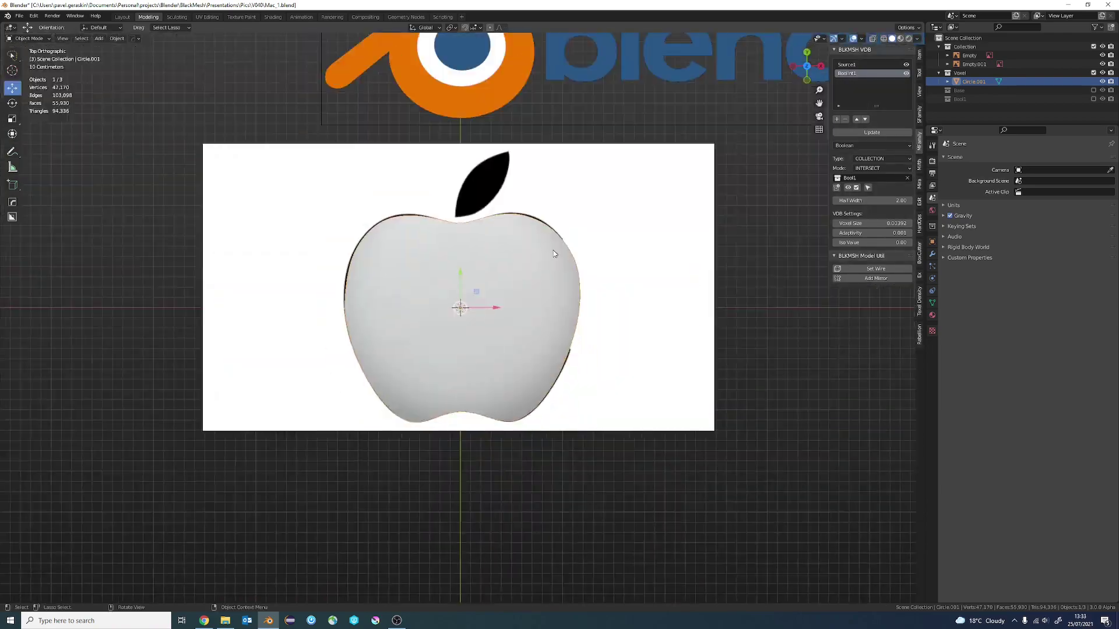
scroll(446, 247, "up", 2)
key("z")
left_click(273, 232)
scroll(495, 250, "up", 3)
key("shift+z")
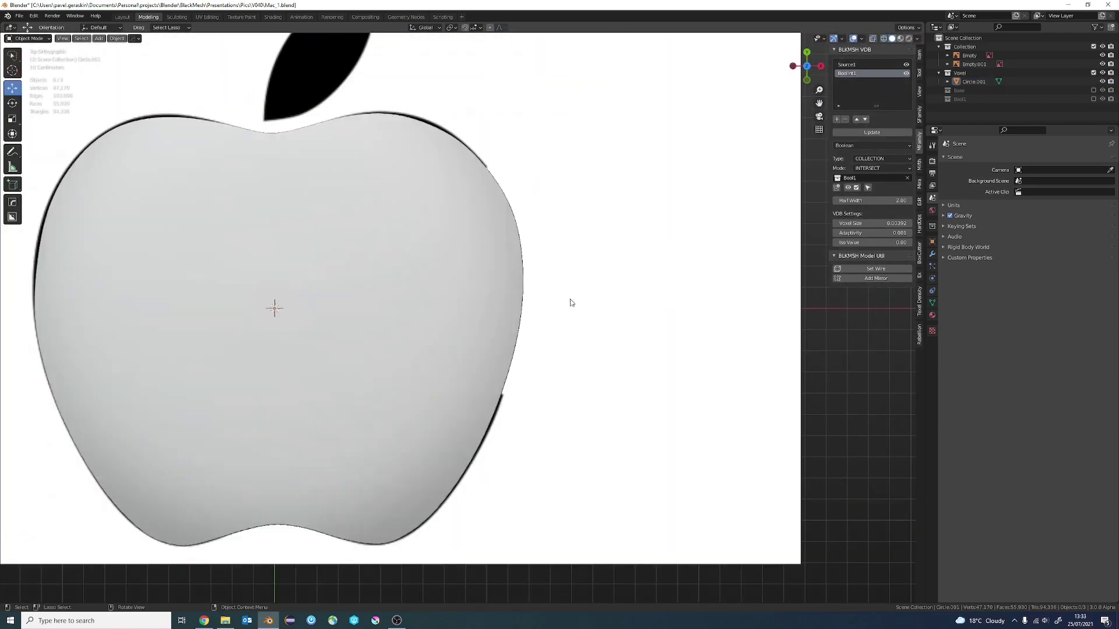
Add a MiraCircle drawn beside the apple's right side
key("shift+a")
left_click(690, 316)
left_click_drag(524, 281, 637, 370)
Extrude the circle into a tall cylinder, then move and scale it over the apple's right edge in X-ray top view
middle_click_drag(638, 370, 571, 333)
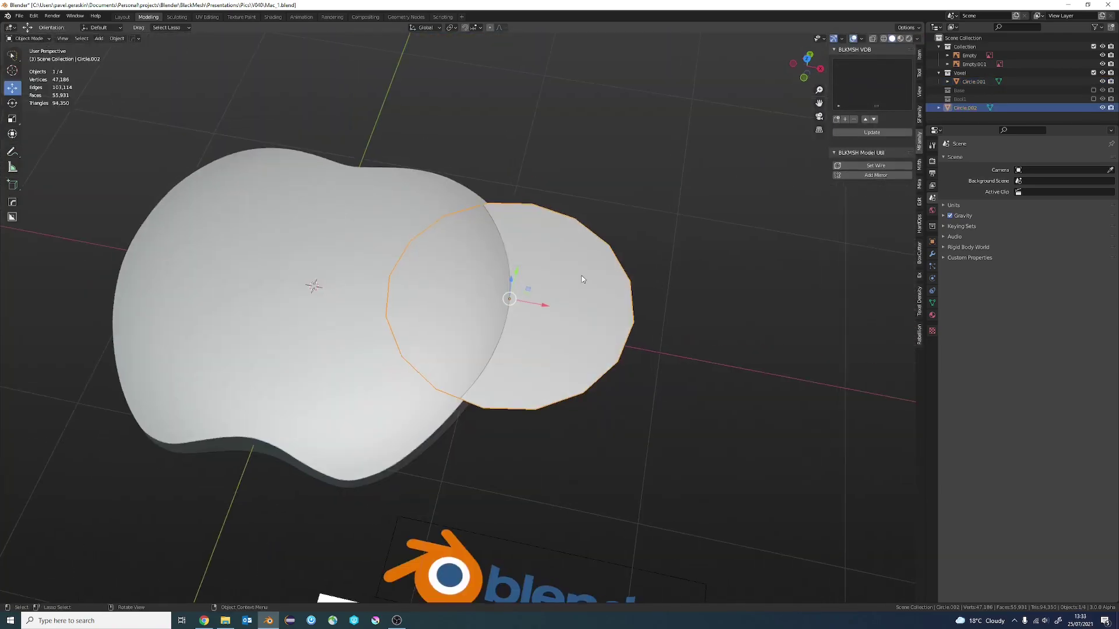
key("e")
left_click(612, 369)
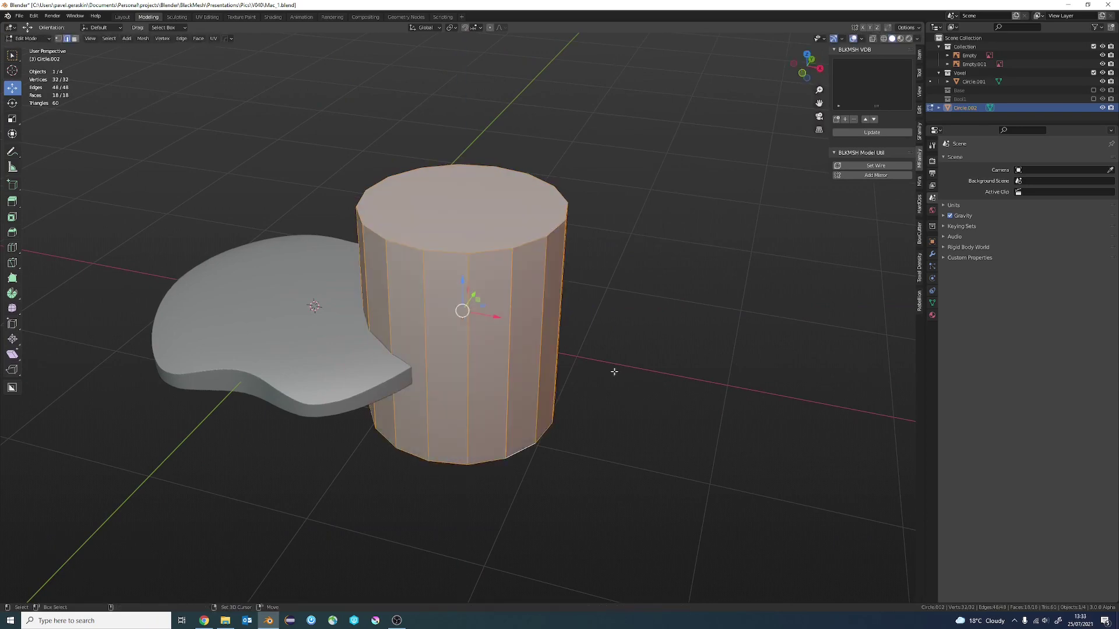
key("Tab")
key("KP_7")
key("alt+z")
key("g")
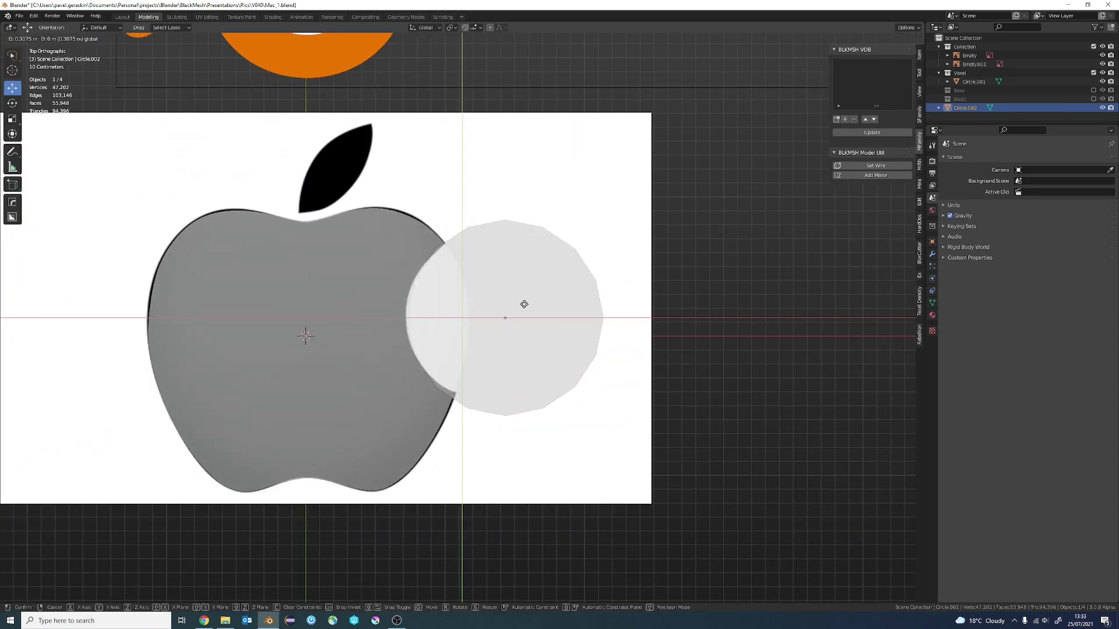
left_click(612, 370)
key("s")
left_click(613, 370)
Crease the cylinder's top and bottom rims, shrink it slightly and line it up with the bite
middle_click_drag(609, 379, 583, 326)
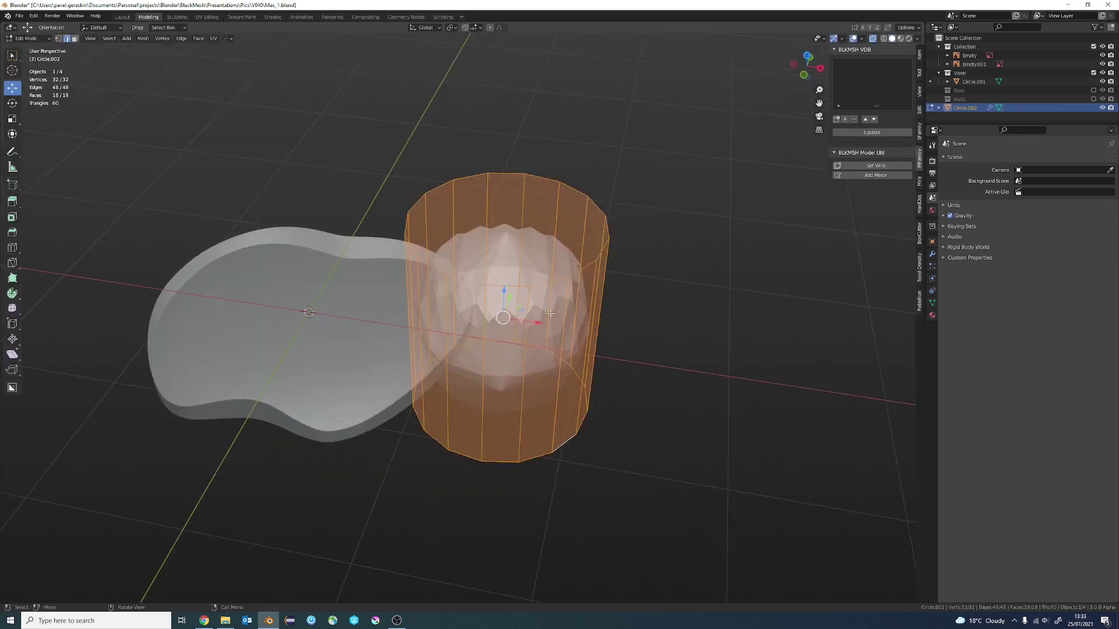
key("Tab")
key("shift+e")
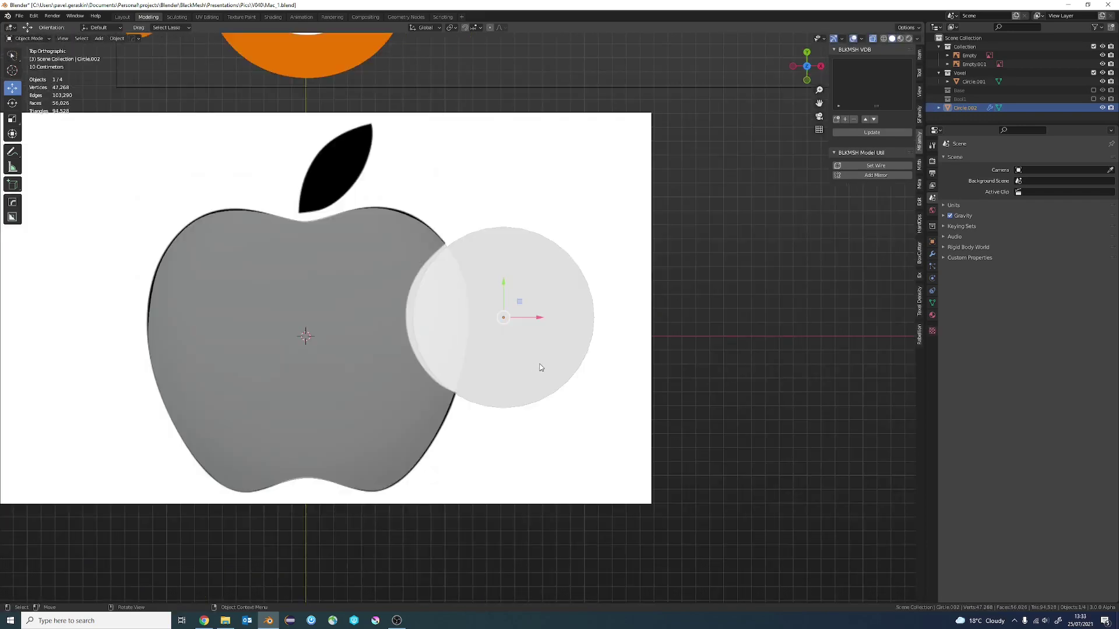
key("s")
left_click(536, 332)
scroll(536, 332, "up", 2)
scroll(557, 324, "up", 1)
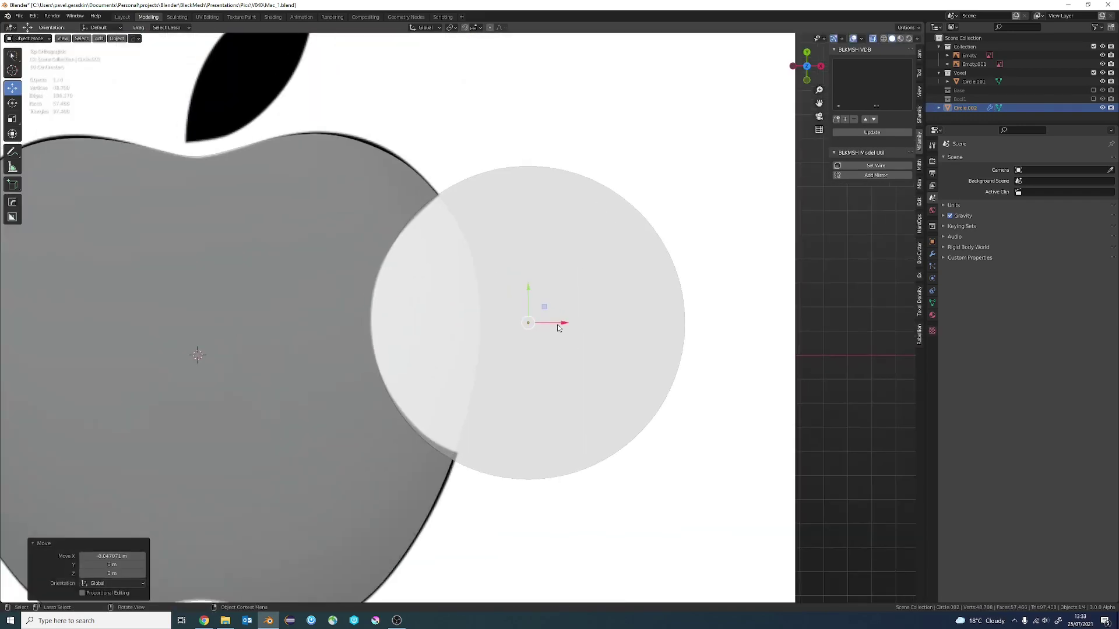
left_click_drag(543, 306, 535, 301)
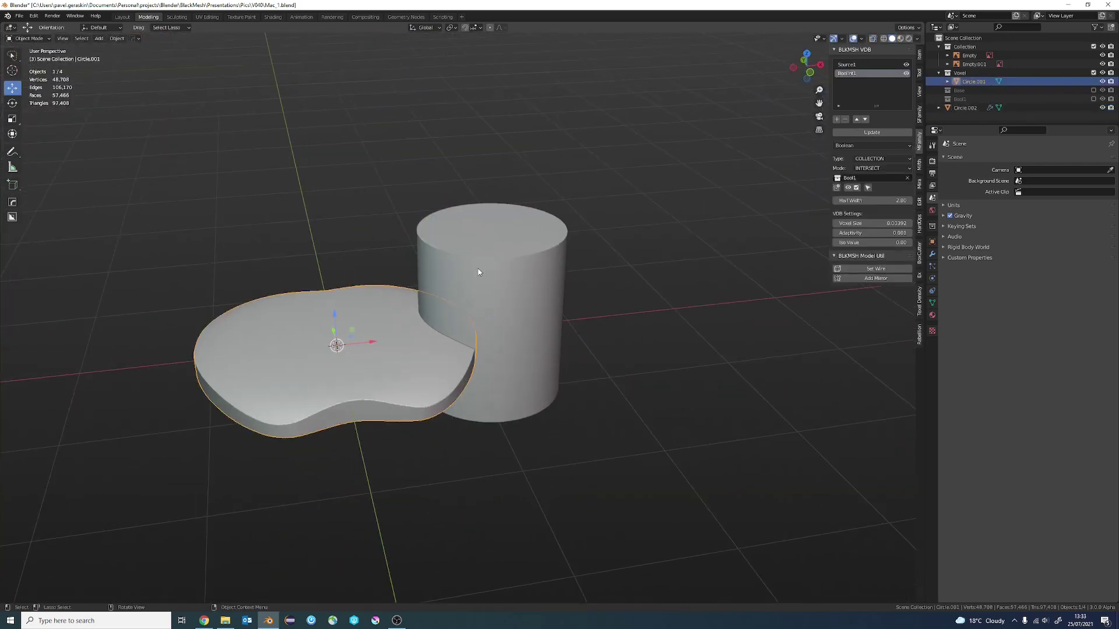
Select the cylinder and move it into a new BoolColl collection
left_click(522, 269)
key("m")
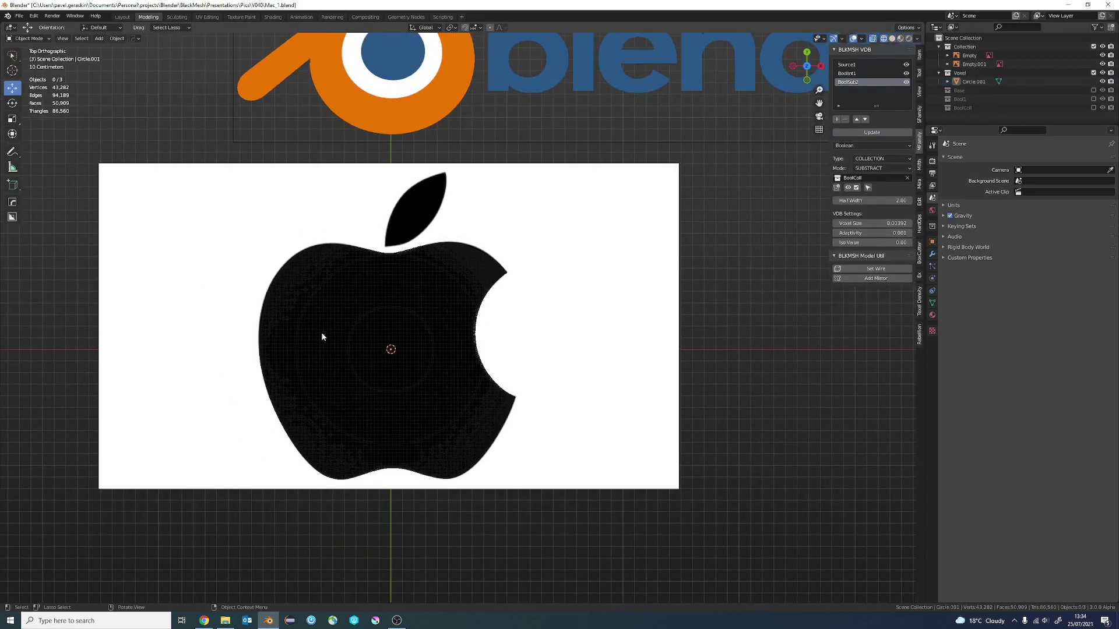
scroll(466, 300, "up", 2)
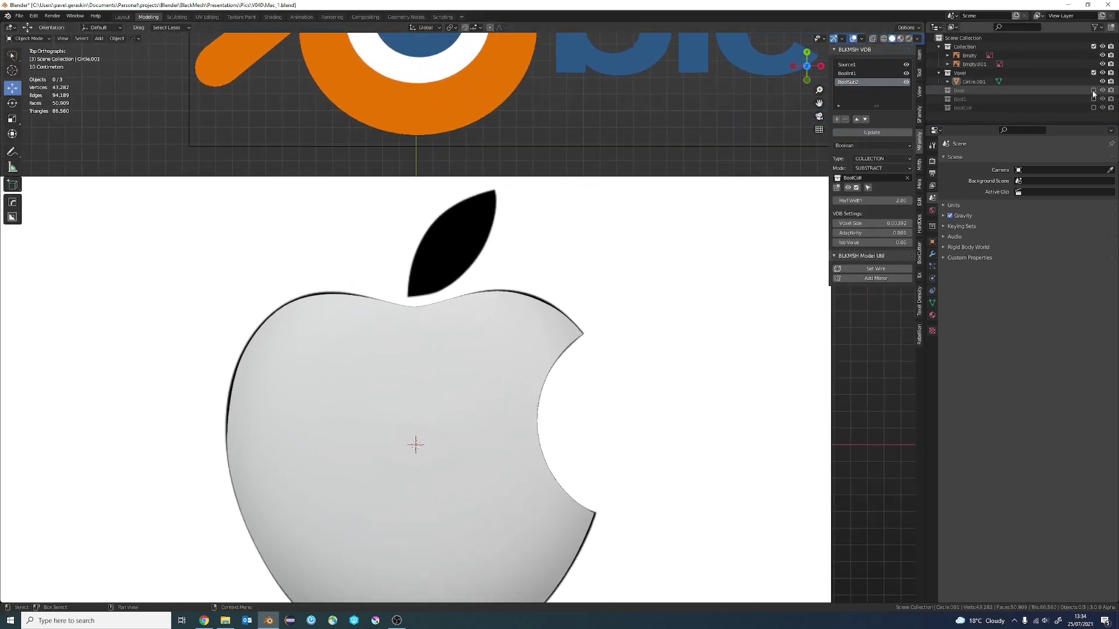
Show the Base collection again and enter Edit Mode on the base circle
left_click(1093, 90)
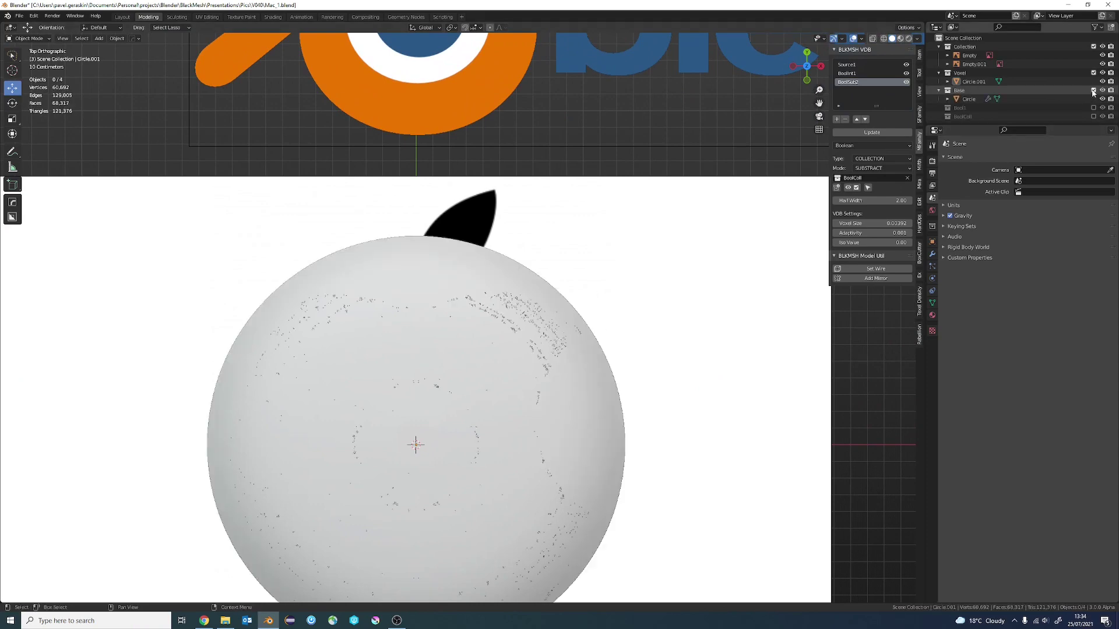
left_click(969, 99)
key("Tab")
scroll(240, 306, "up", 3)
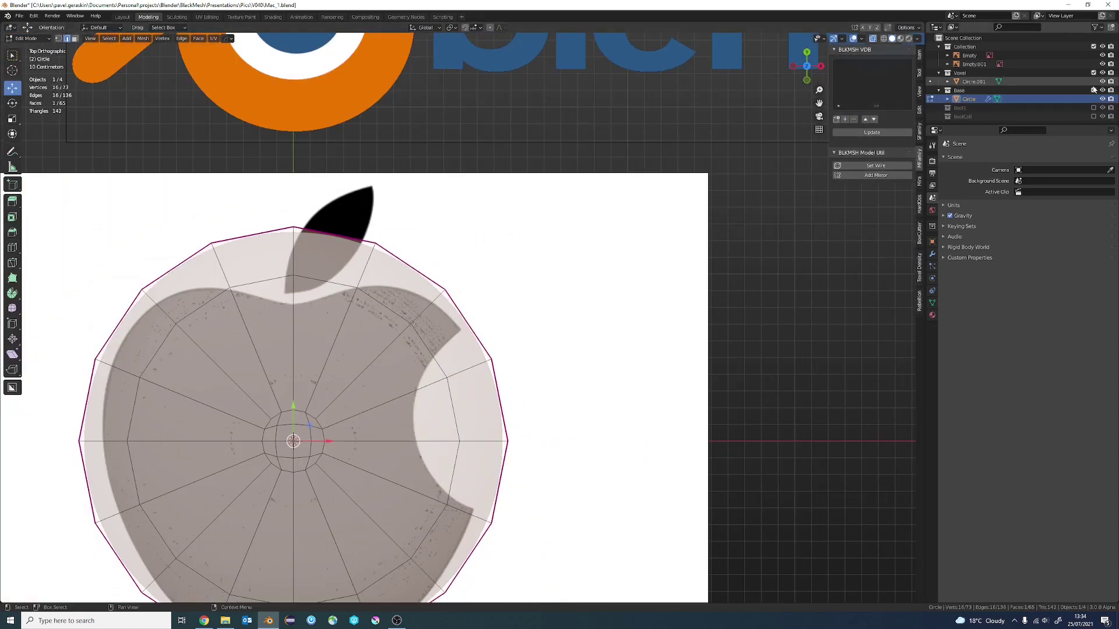
Show Bool1, edit the cutter Plane and move its vertex onto the apple's outline
left_click(1093, 99)
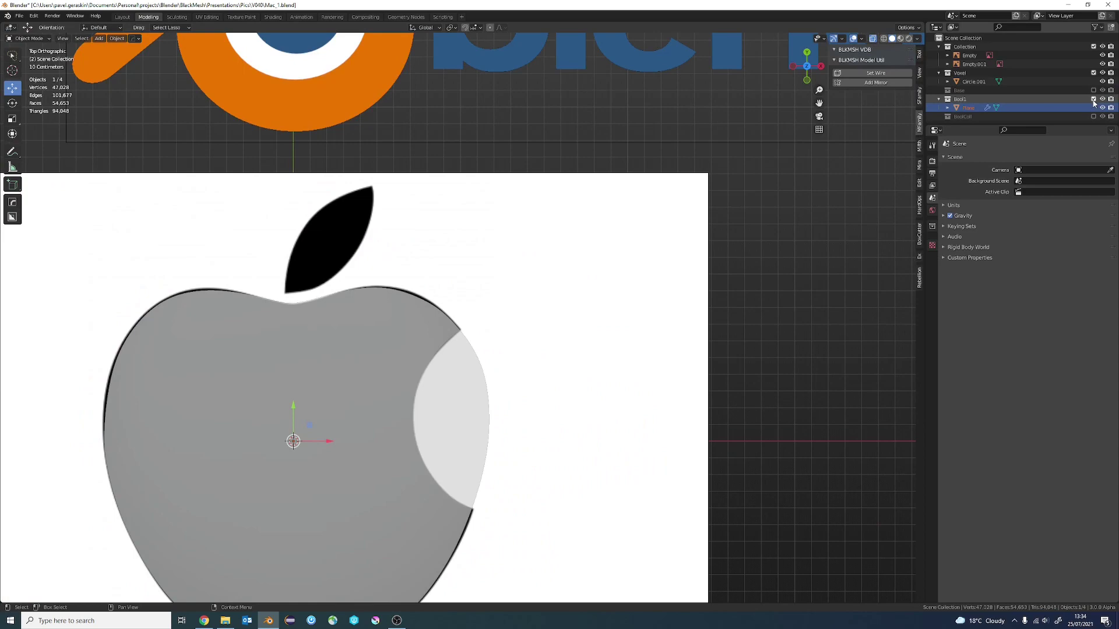
left_click(467, 388)
left_click(466, 387)
key("Tab")
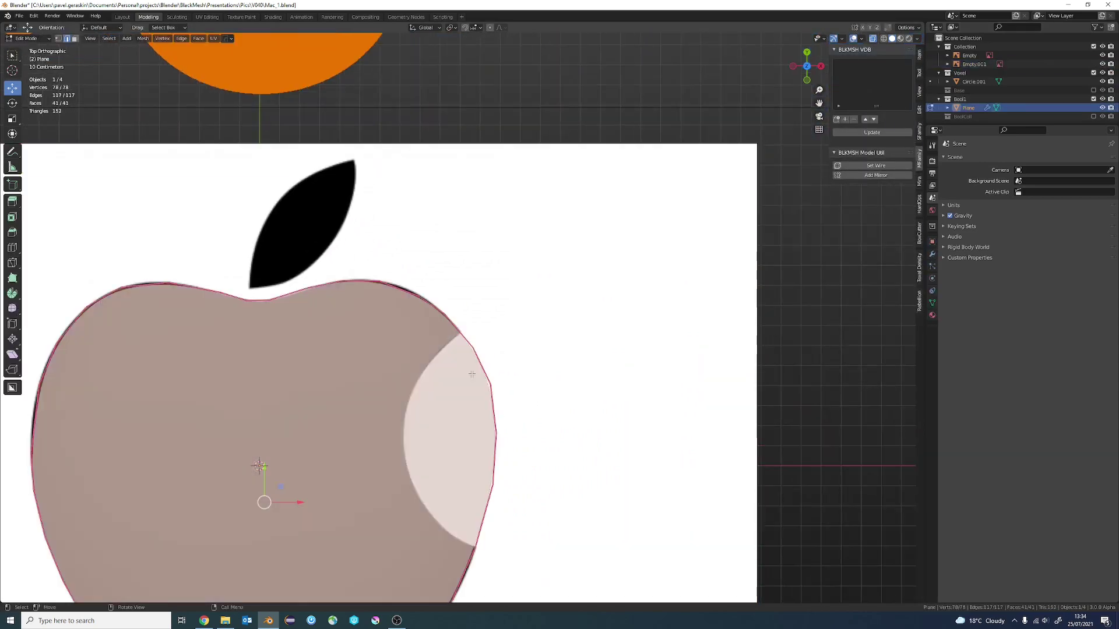
scroll(328, 259, "up", 6)
left_click(257, 216)
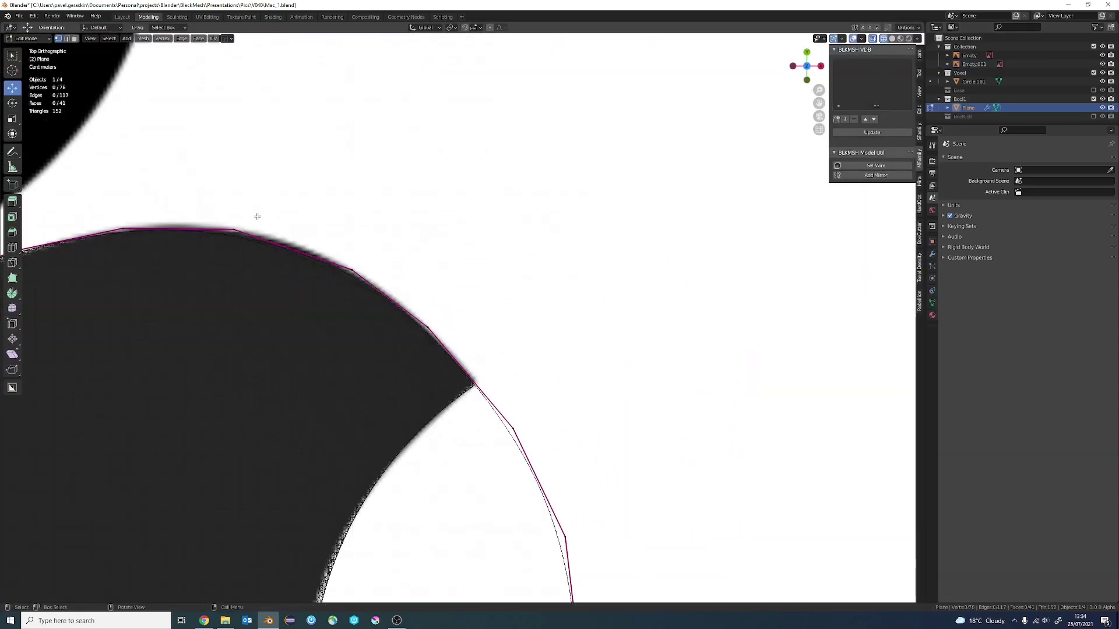
scroll(450, 307, "down", 5)
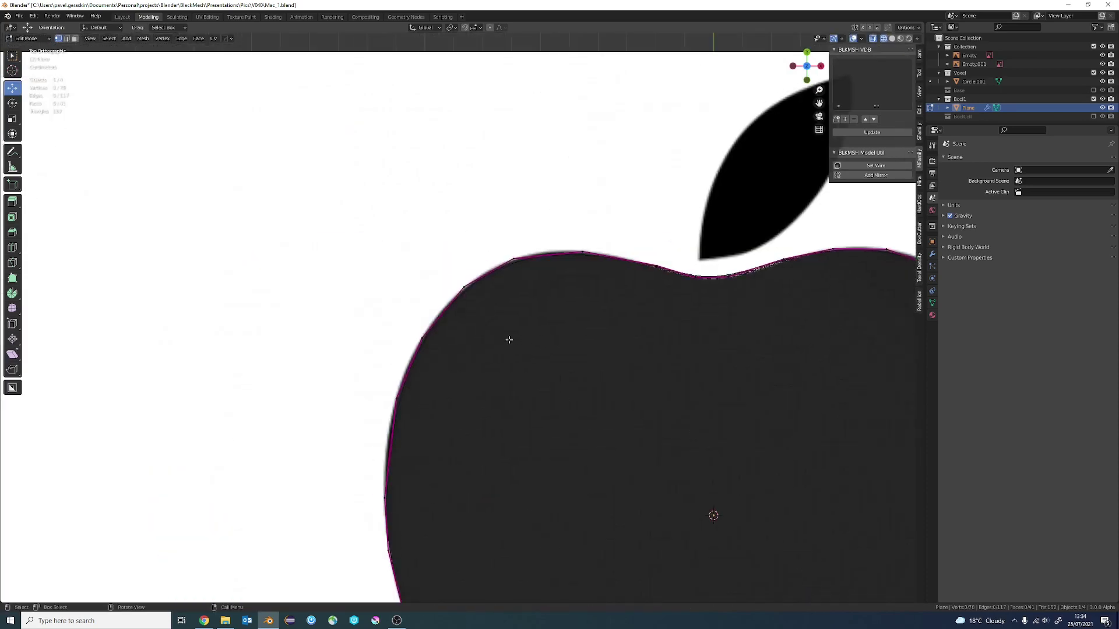
scroll(479, 252, "up", 5)
mouse_move(479, 252)
left_mouse_down()
mouse_move(403, 379)
mouse_move(405, 449)
left_mouse_up()
scroll(405, 449, "down", 2)
scroll(393, 489, "up", 2)
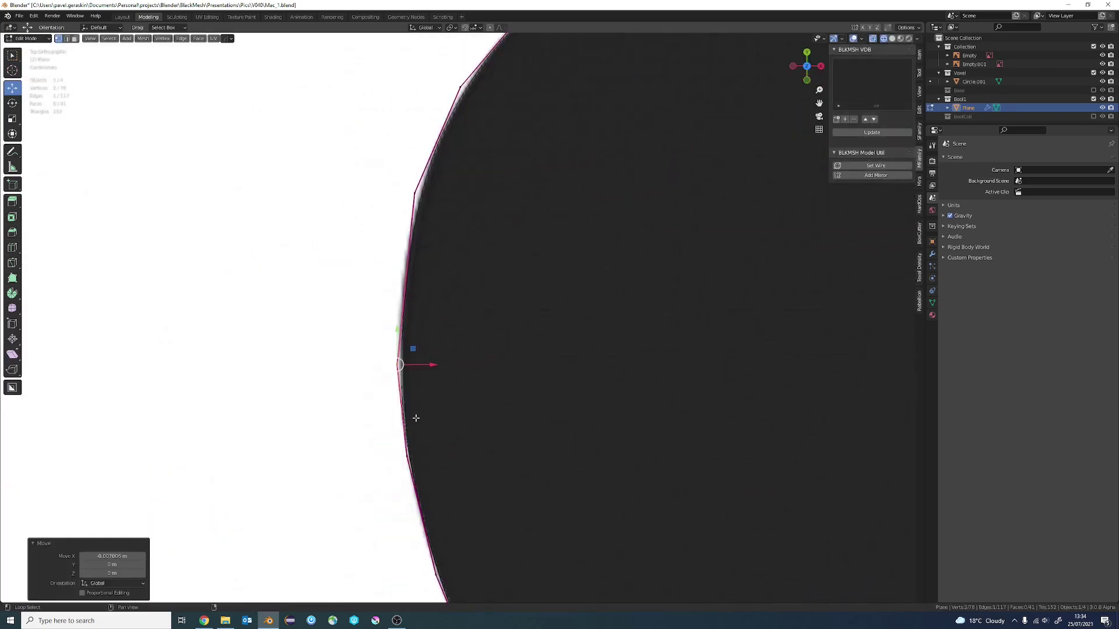
scroll(425, 441, "down", 1)
left_click(425, 441)
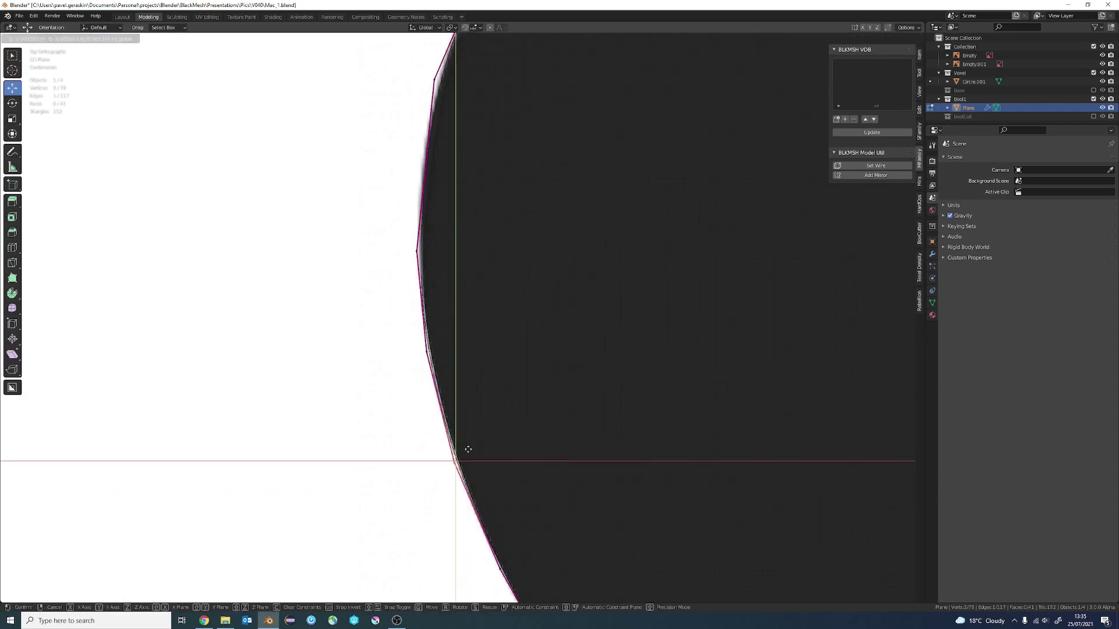
scroll(367, 368, "down", 5)
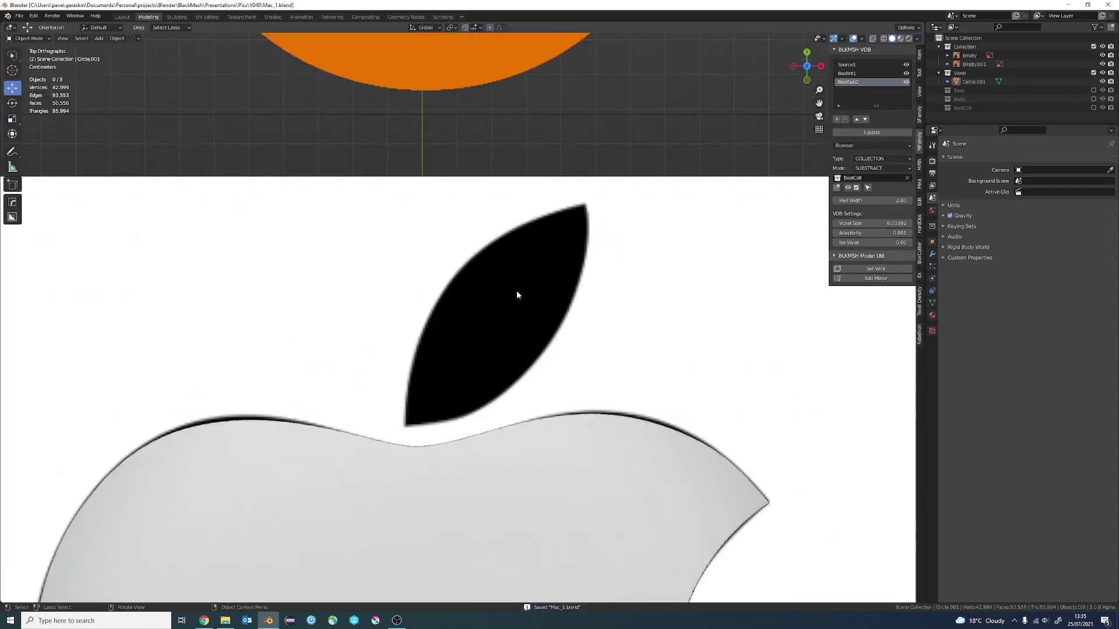
Add a new circle mesh over the apple leaf and set its rotation
scroll(517, 295, "down", 2)
key("shift+a")
left_click(574, 346)
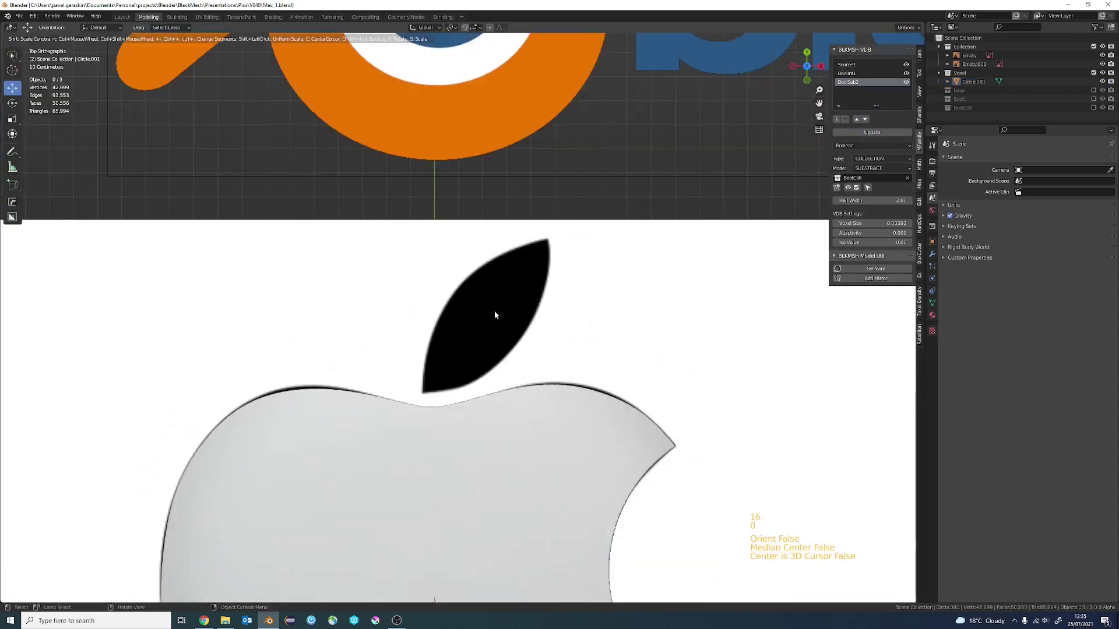
left_click_drag(495, 310, 507, 405)
key("Return")
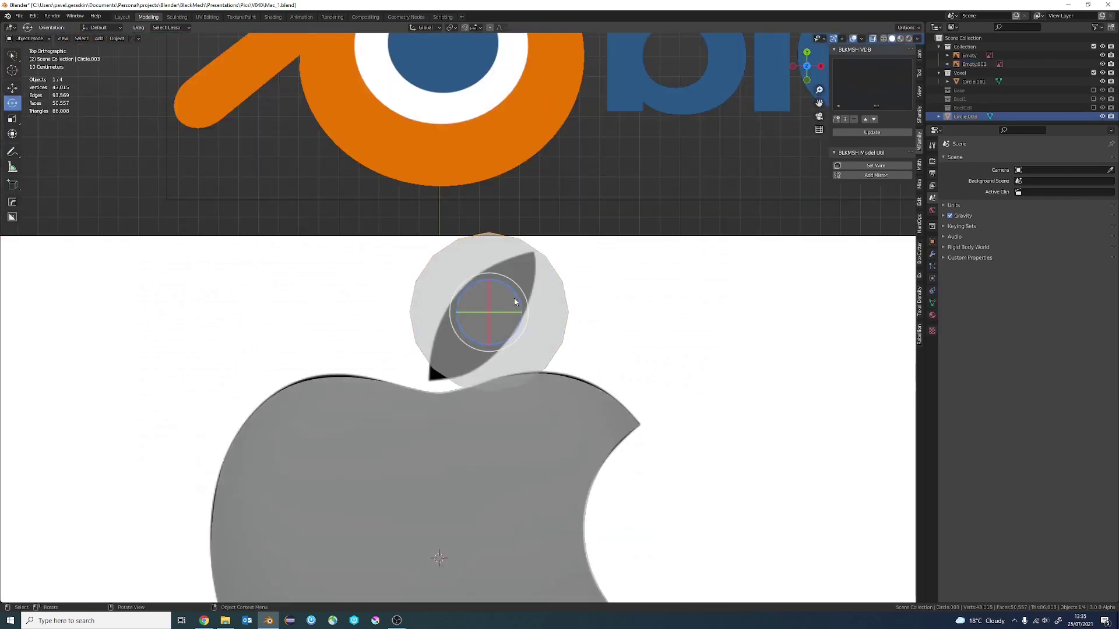
left_click(530, 318)
Squash the circle along local X into a narrow ellipse, move it onto the leaf and stretch it along Y
key("s")
key("x")
key("x")
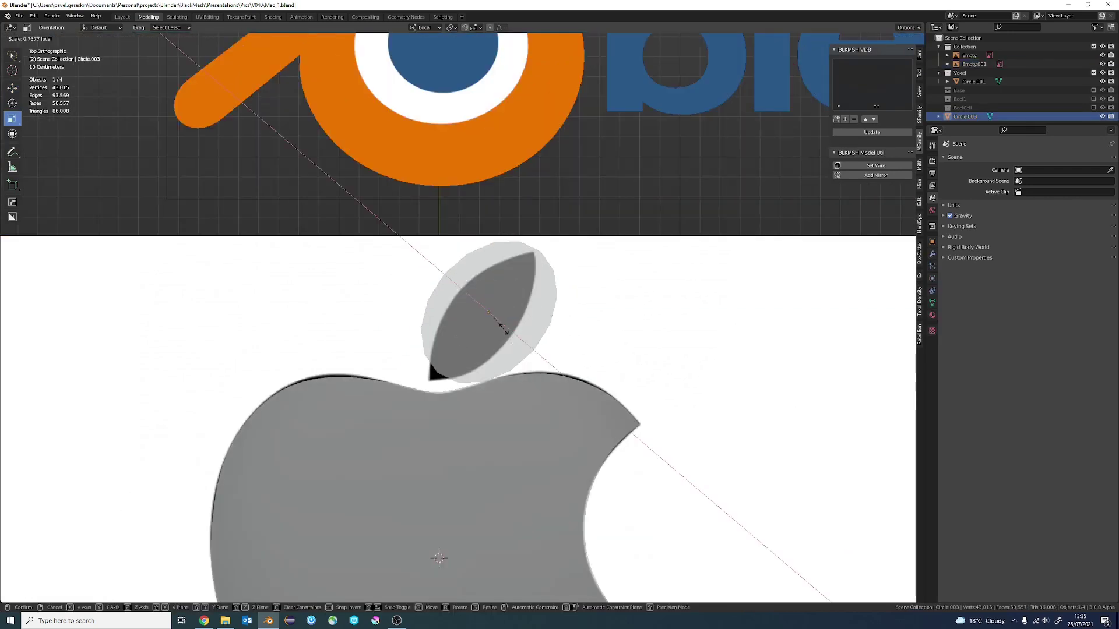
left_click(512, 290)
left_click_drag(512, 290, 505, 297)
key("s")
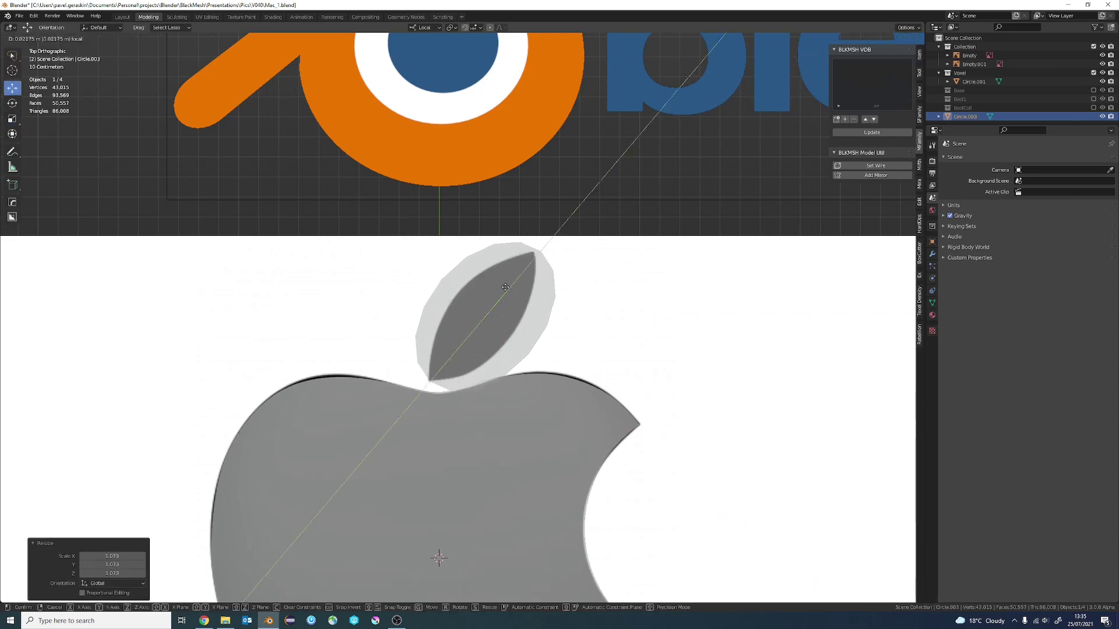
key("shift+space")
key("s")
key("g")
key("x")
key("x")
left_click(501, 297)
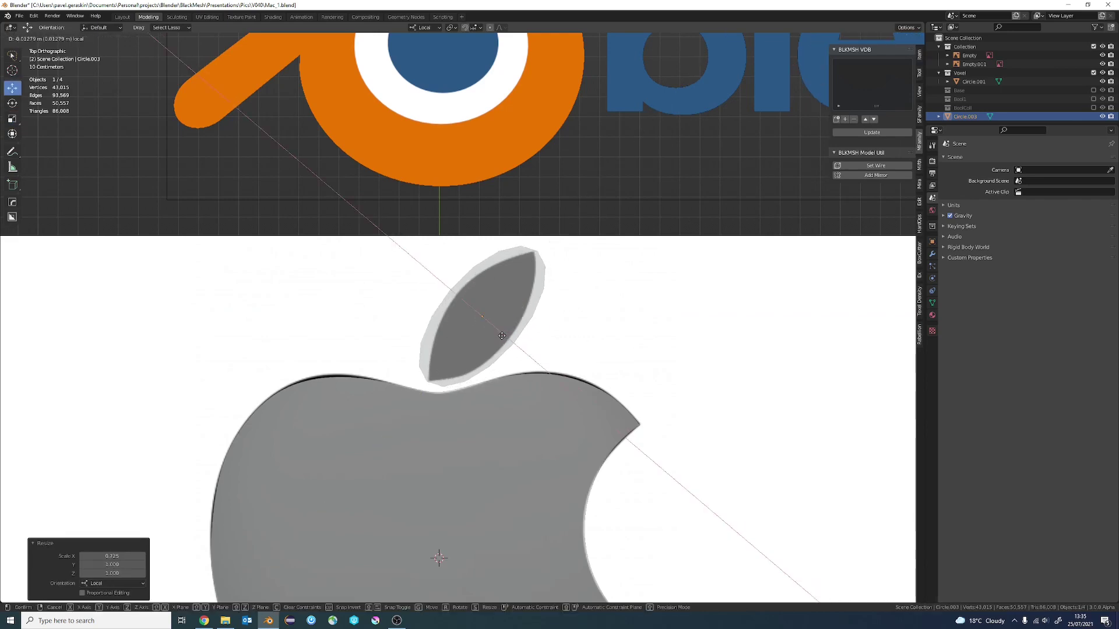
left_click_drag(496, 296, 505, 288)
mouse_move(505, 289)
middle_mouse_down()
mouse_move(501, 302)
mouse_move(394, 288)
mouse_move(471, 346)
mouse_move(502, 346)
middle_mouse_up()
Raise the ellipse's vertices along Z and extrude its edge straight up into a wall
key("Tab")
scroll(502, 346, "up", 4)
key("g")
key("z")
right_click(473, 379)
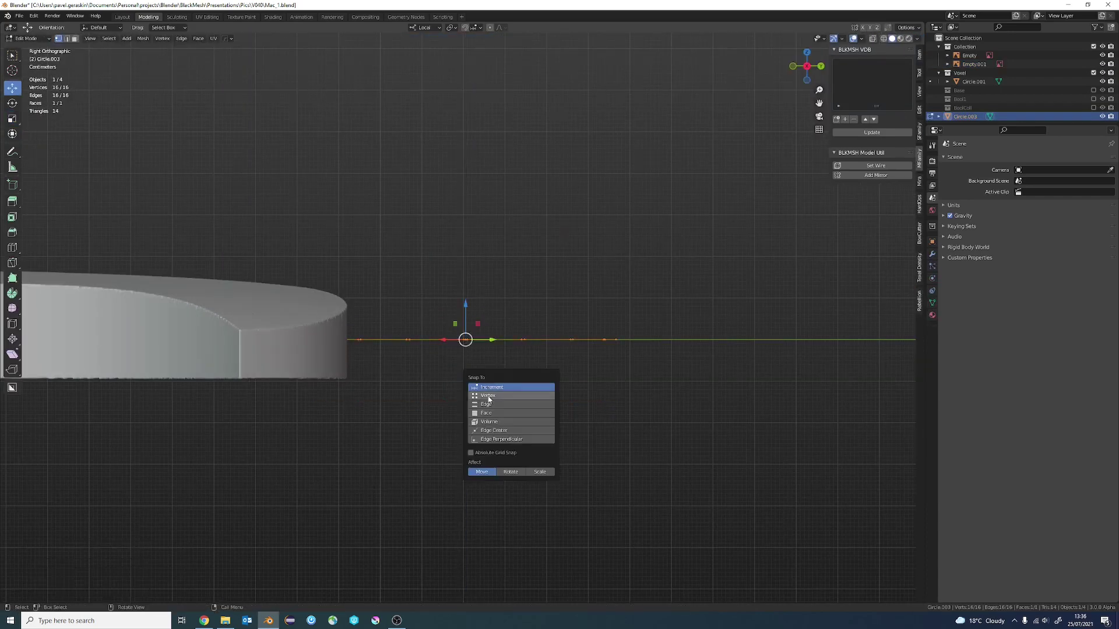
key("Escape")
key("g")
key("z")
left_click(240, 376)
key("e")
key("z")
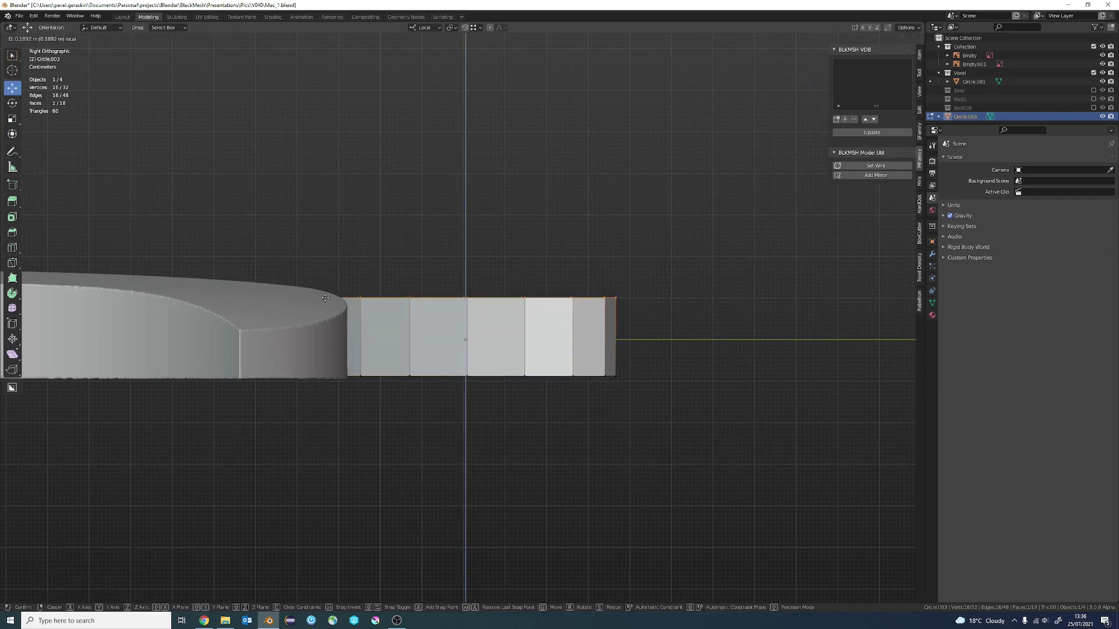
left_click(356, 299)
Adjust the height of the wall's top edge loop along Z
mouse_move(356, 300)
middle_mouse_down()
mouse_move(425, 277)
mouse_move(583, 396)
middle_mouse_up()
key("g")
key("z")
left_click(419, 274)
key("g")
key("z")
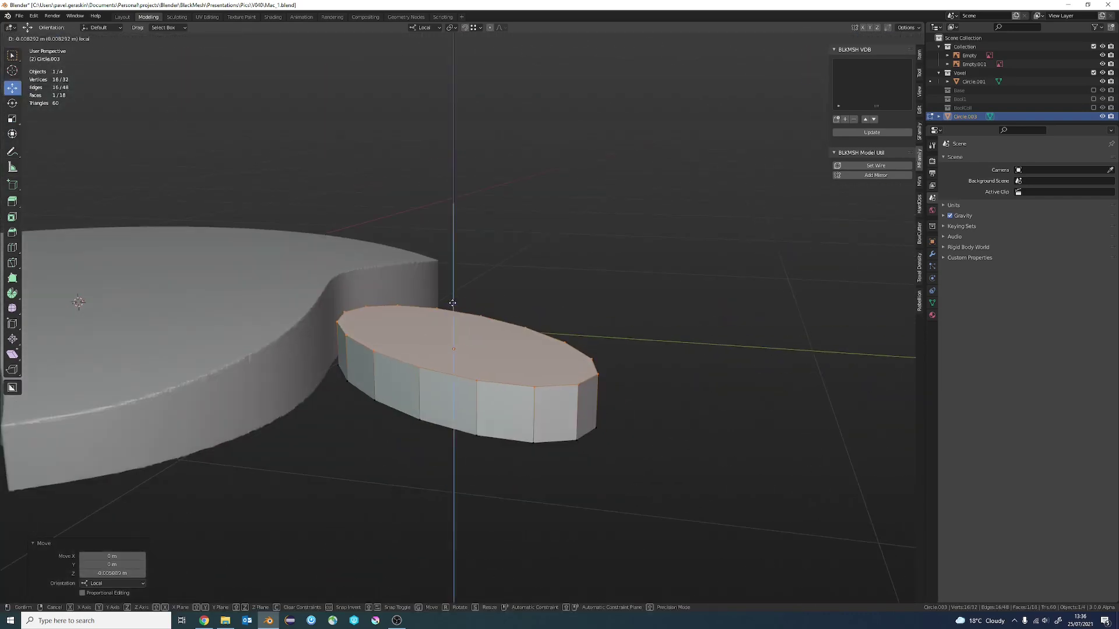
left_click(595, 403)
Inset the top face, shift the inner face along Z, then delete it to leave a hole
key("e")
key("s")
left_click(528, 378)
key("g")
key("z")
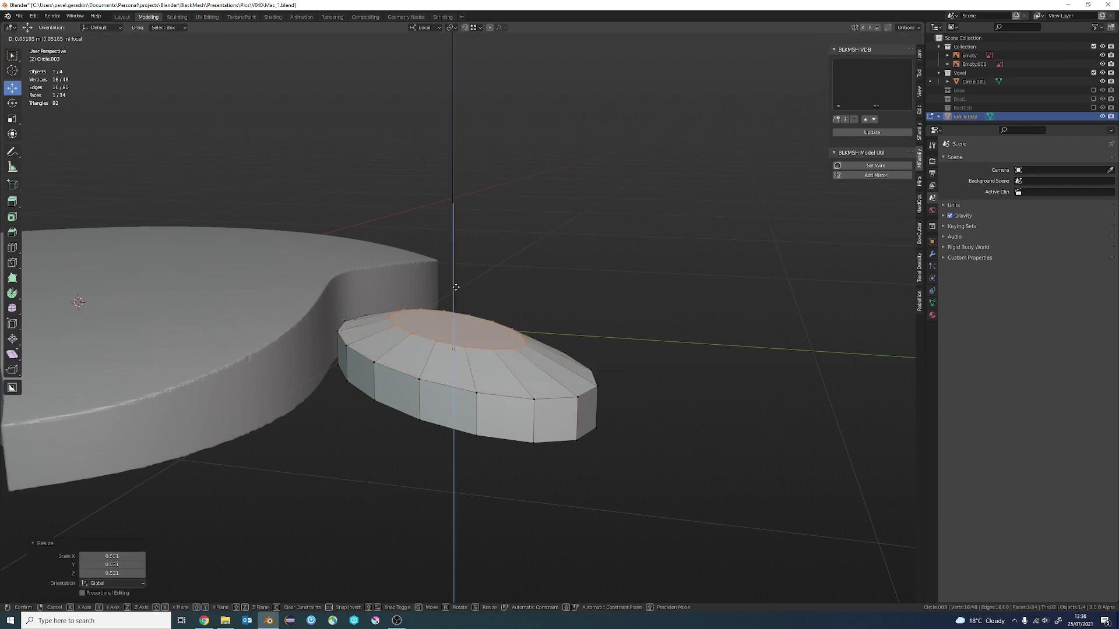
left_click(456, 287)
middle_click_drag(456, 287, 466, 348)
key("x")
left_click(467, 348)
mouse_move(537, 364)
middle_mouse_down()
mouse_move(466, 326)
mouse_move(455, 303)
middle_mouse_up()
Grid-fill the top hole and give the two rim edge loops a full crease of 1
key("ctrl+f")
scroll(461, 350, "up", 4)
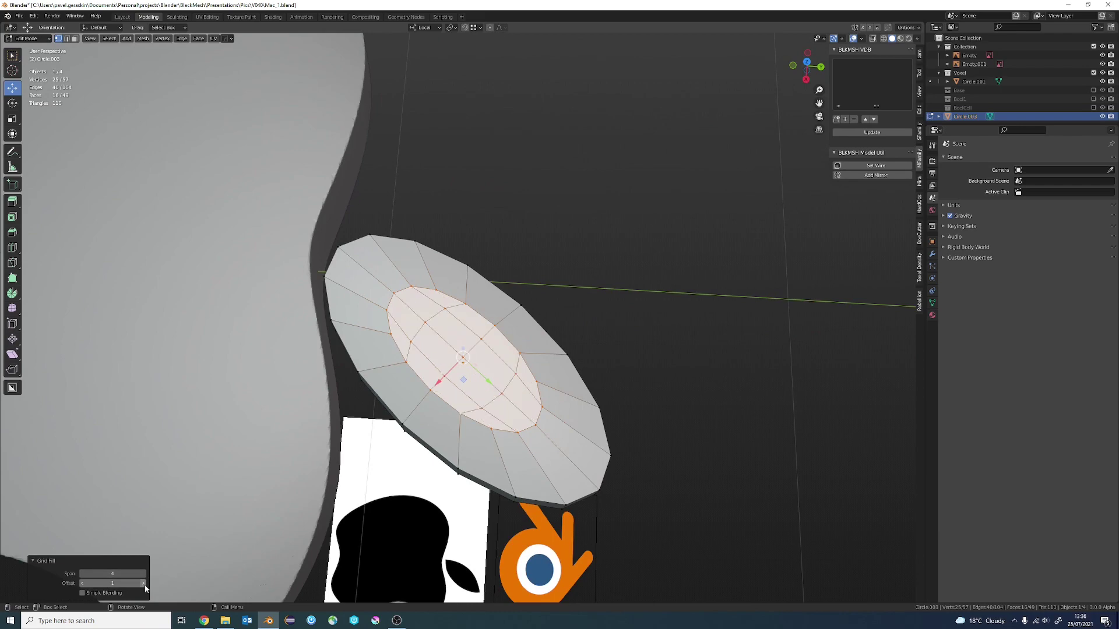
mouse_move(455, 349)
middle_mouse_down()
mouse_move(525, 327)
mouse_move(577, 408)
middle_mouse_up()
left_click(559, 392, "alt")
left_click(577, 415, "alt+shift")
key("shift+e")
key("1")
key("Return")
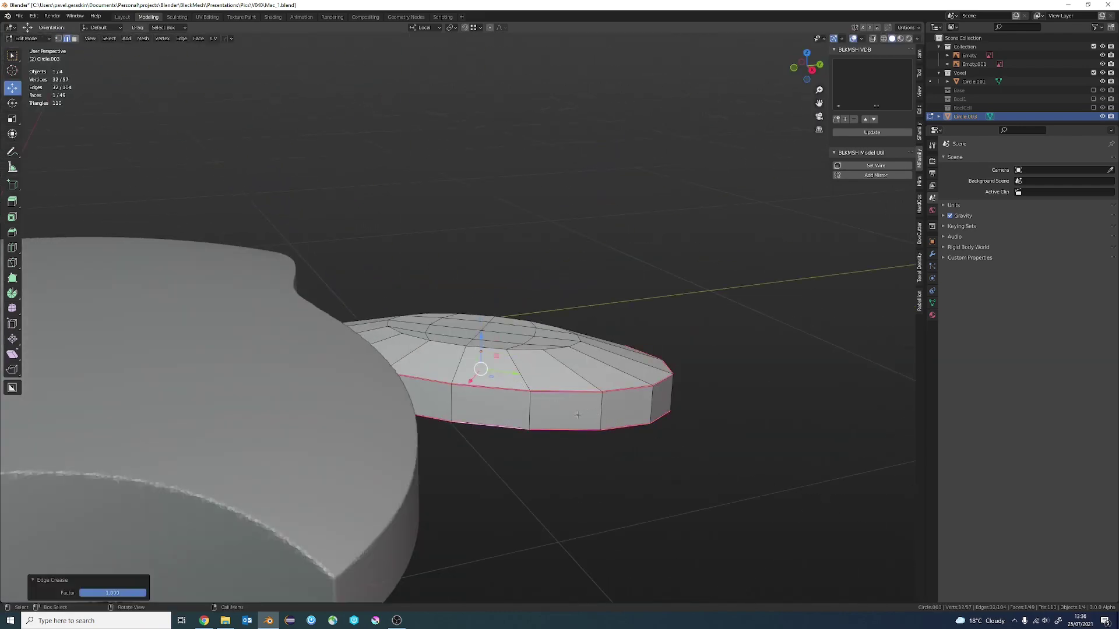
key("Tab")
mouse_move(680, 417)
middle_mouse_down()
mouse_move(499, 308)
mouse_move(434, 328)
mouse_move(385, 290)
middle_mouse_up()
key("Tab")
Select the inner top vertices and apply Smooth Vertices to dome the disc's top
key("1")
key("alt+a")
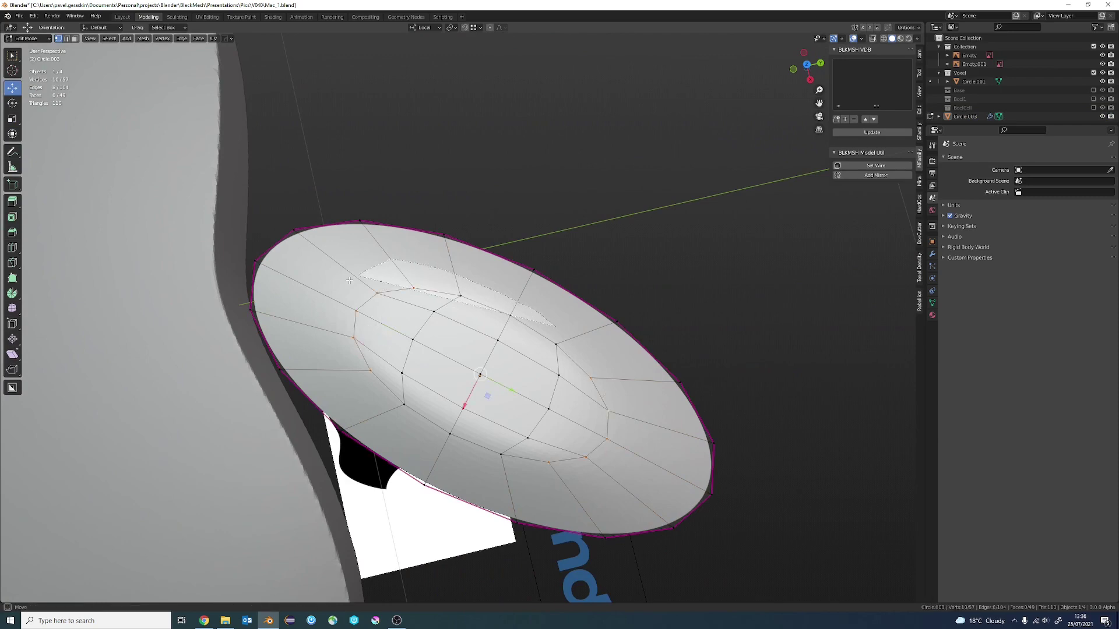
left_click_drag(349, 281, 606, 460)
right_click(585, 438)
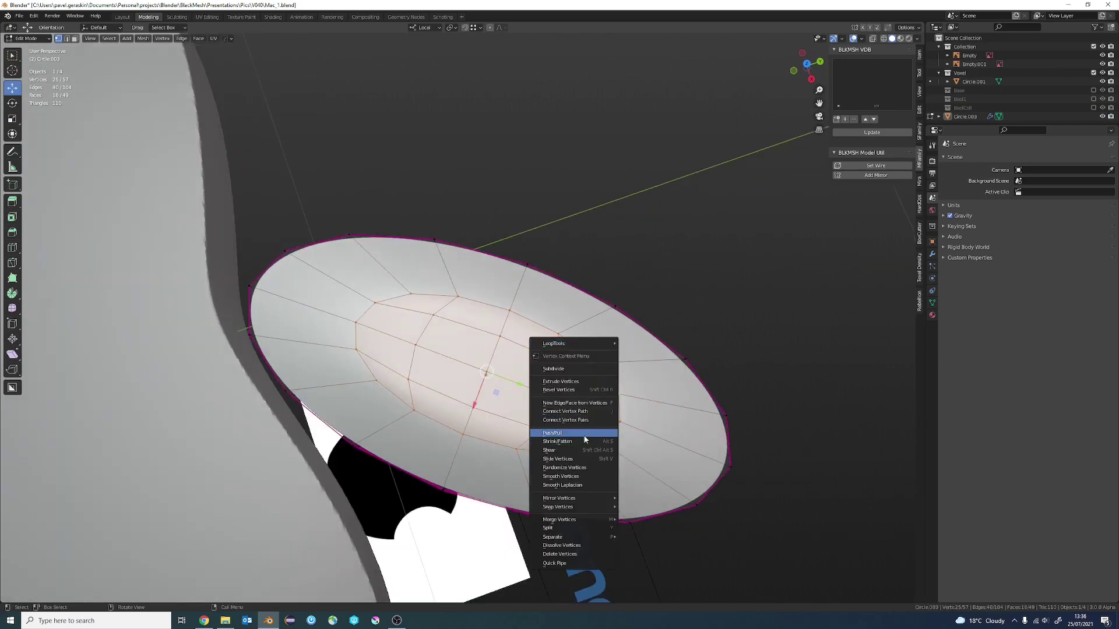
key("Escape")
key("ctrl+f")
key("Escape")
key("ctrl+v")
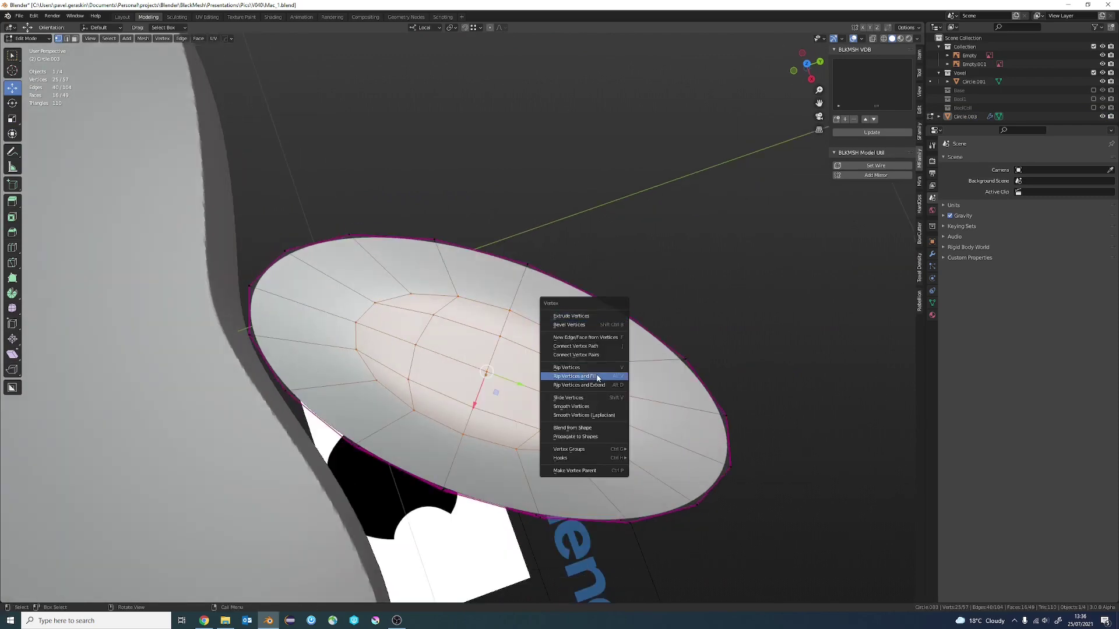
key("Escape")
key("F3")
type("smoo")
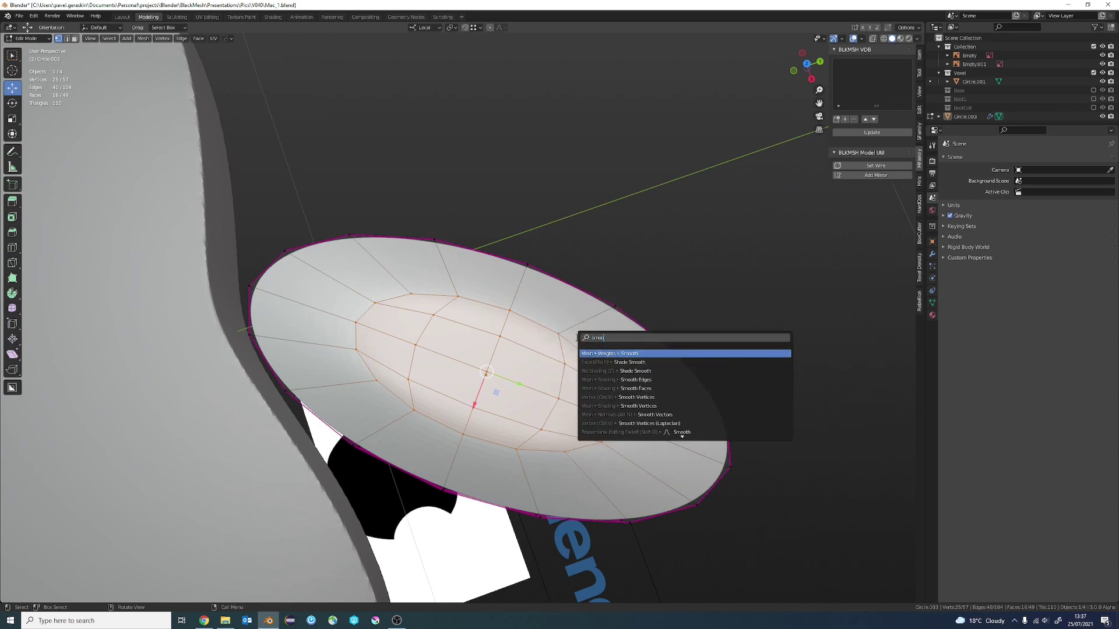
left_click(679, 397)
middle_click_drag(679, 397, 524, 326)
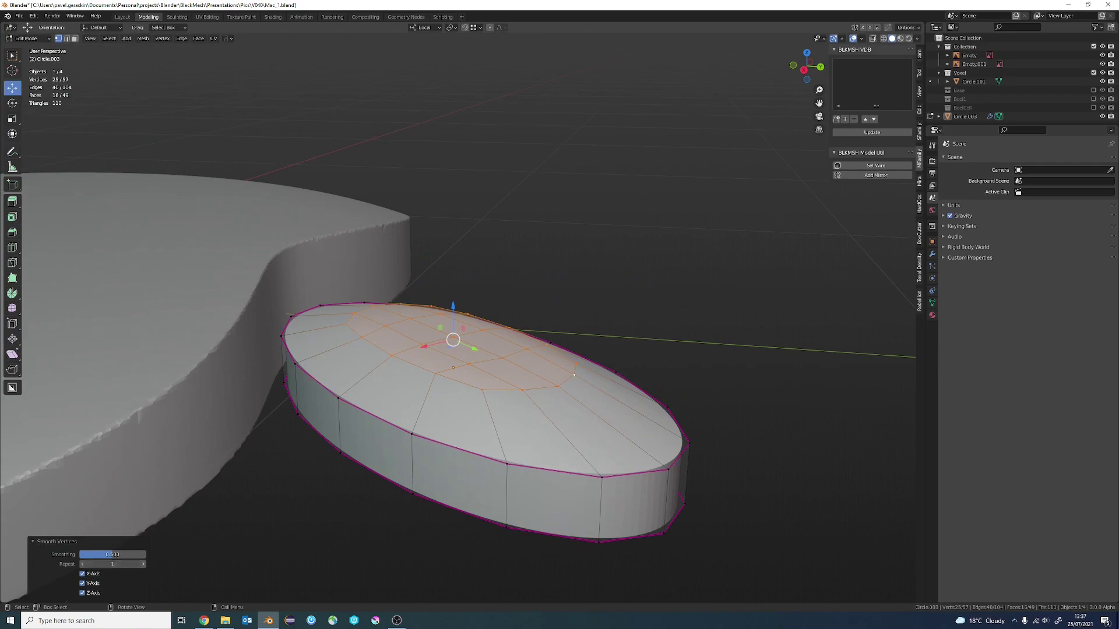
key("Tab")
Zoom in on the apple in top view and select the leaf object
middle_click_drag(435, 427, 515, 389)
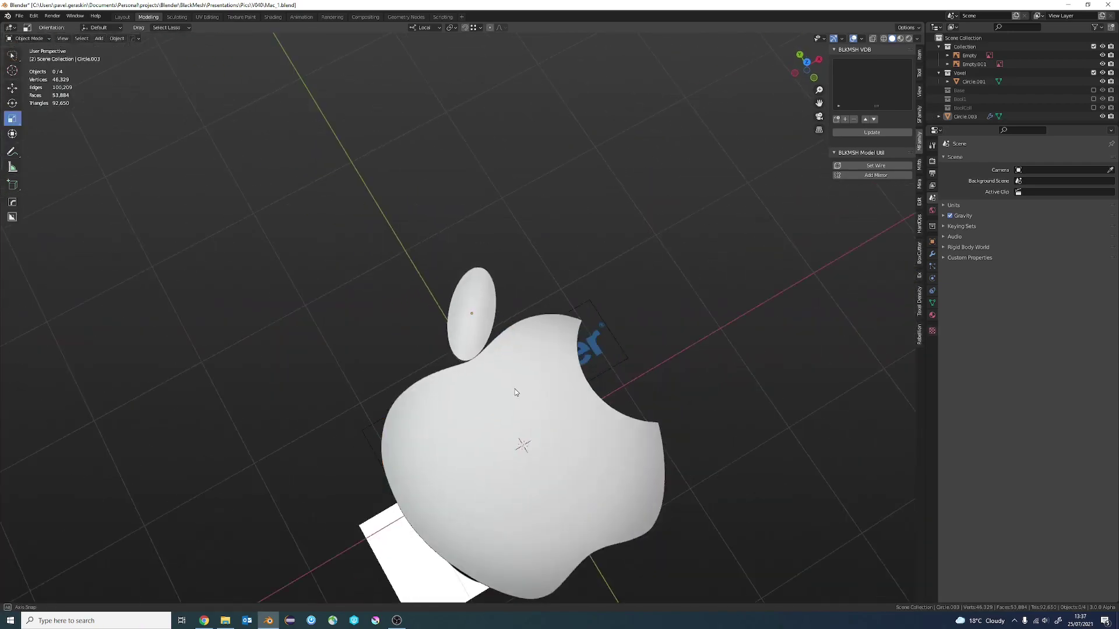
key("KP_7")
scroll(443, 327, "up", 3)
scroll(424, 332, "up", 2)
scroll(466, 327, "up", 2)
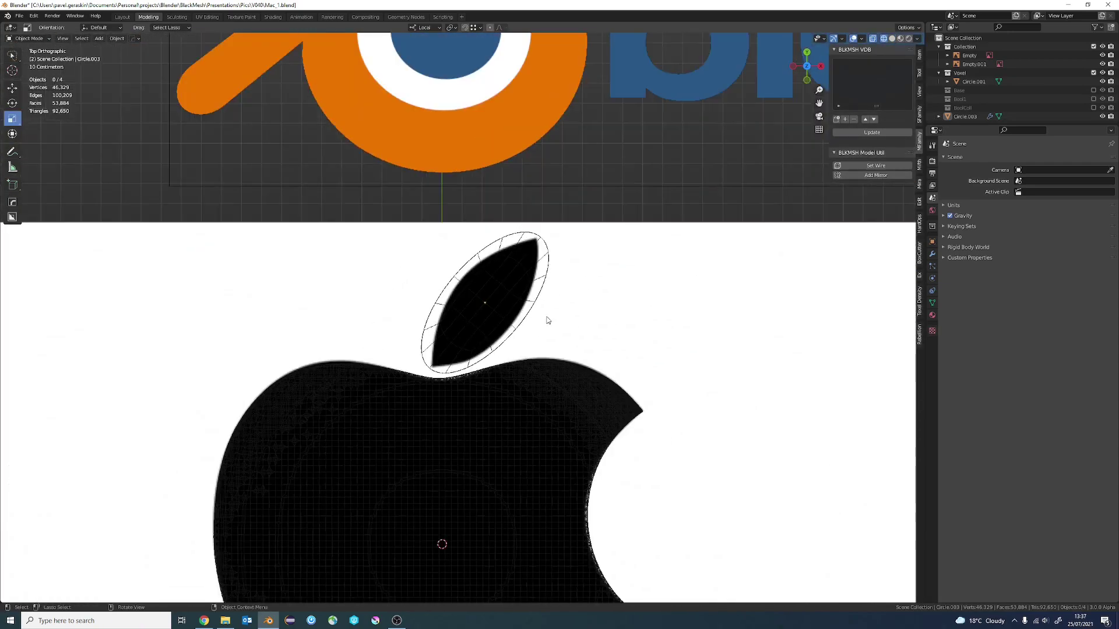
left_click(534, 312)
middle_click_drag(533, 312, 478, 331)
Scale the leaf's top along its height to raise the dome, then return to Object Mode
key("Tab")
scroll(478, 331, "up", 3)
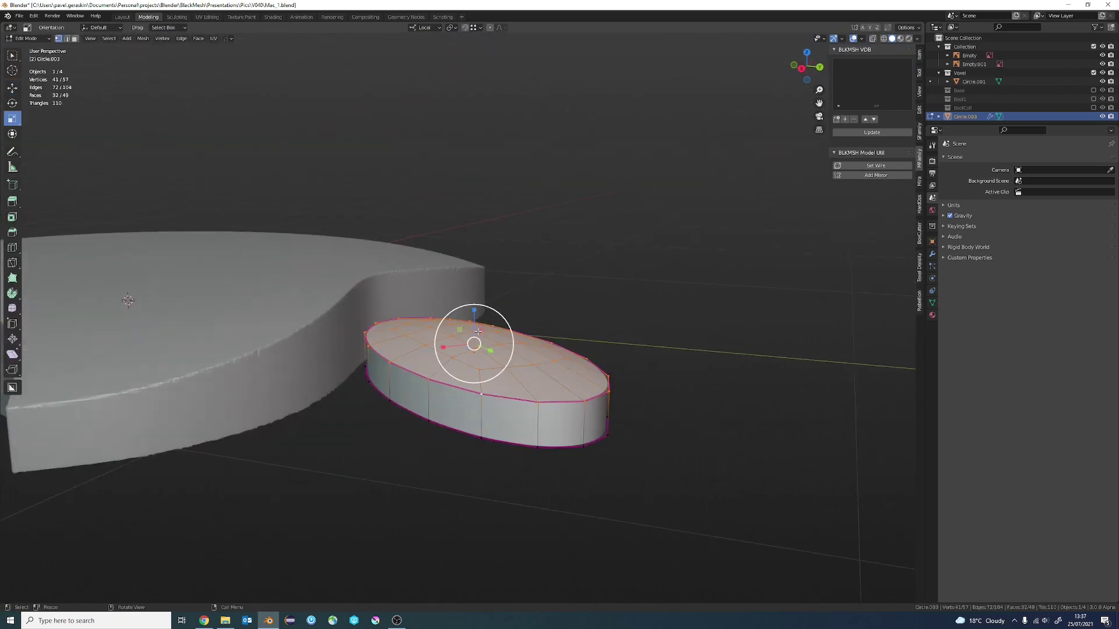
left_click_drag(478, 331, 481, 270)
key("ctrl+KP_1")
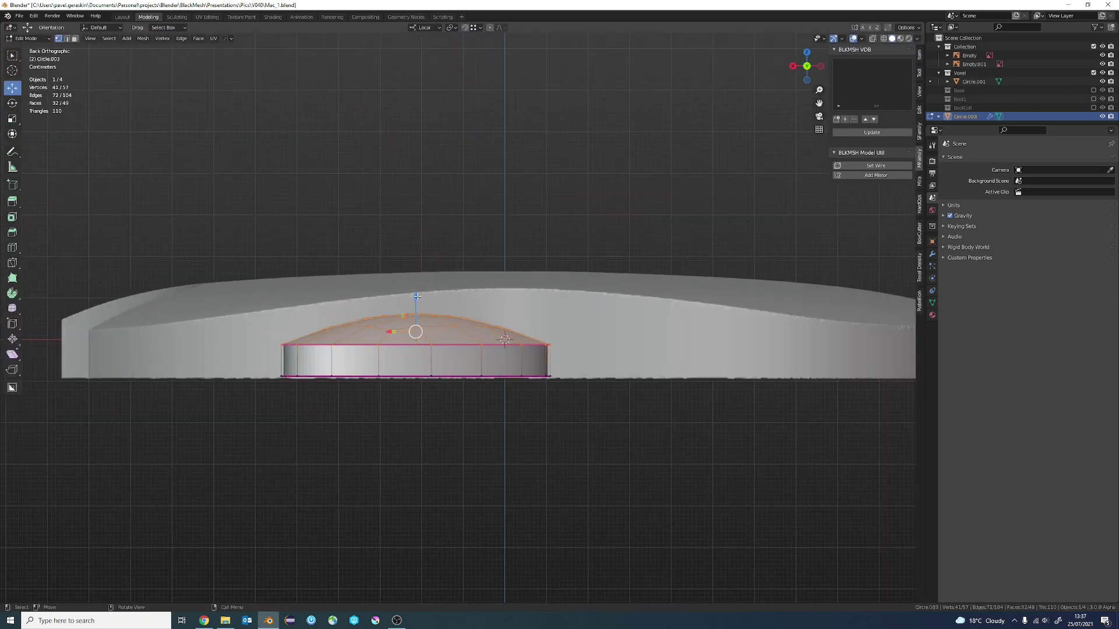
middle_click_drag(417, 296, 513, 349)
scroll(513, 350, "down", 3)
key("Tab")
scroll(587, 408, "up", 3)
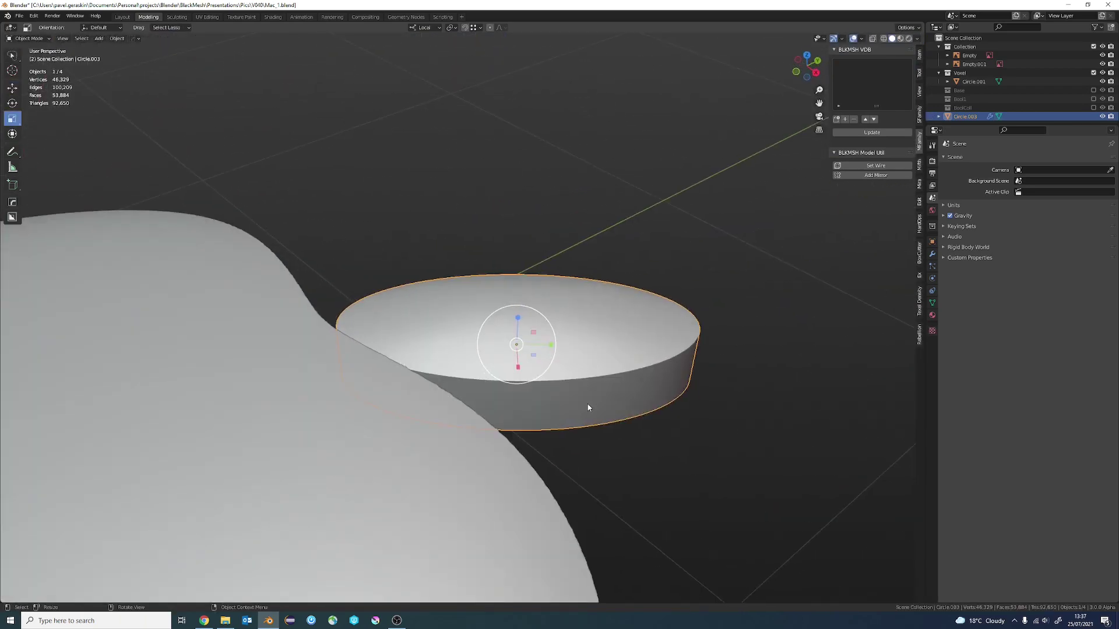
key("w")
middle_click_drag(588, 408, 545, 331)
Move the leaf into the Base collection and turn Base on
key("m")
left_click(538, 337)
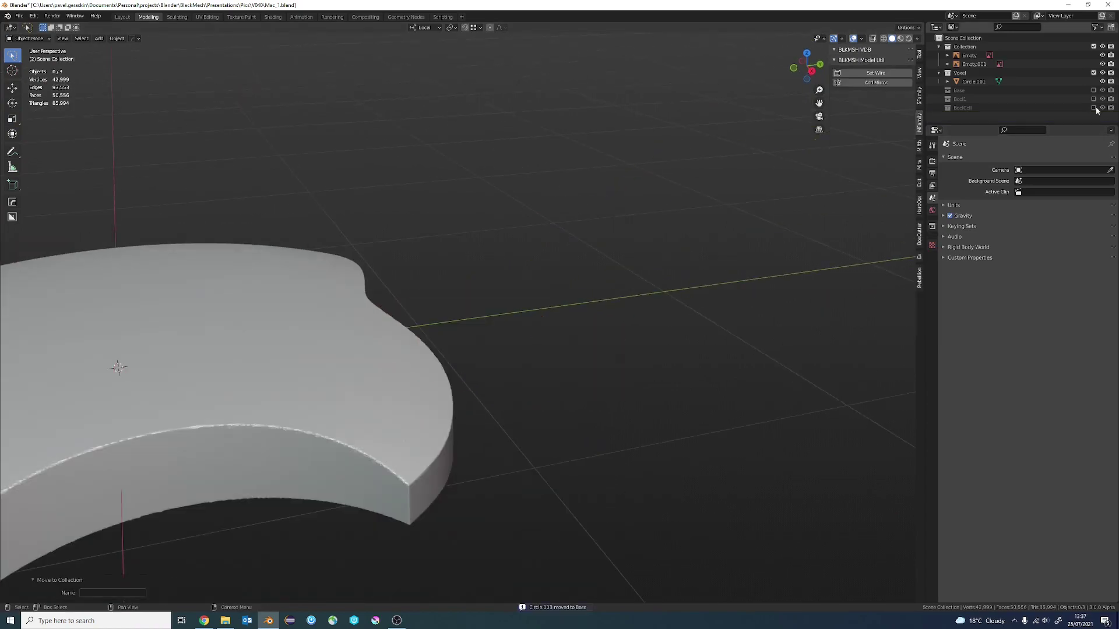
left_click(1093, 90)
mouse_move(408, 341)
middle_mouse_down()
mouse_move(570, 341)
mouse_move(555, 342)
mouse_move(577, 332)
middle_mouse_up()
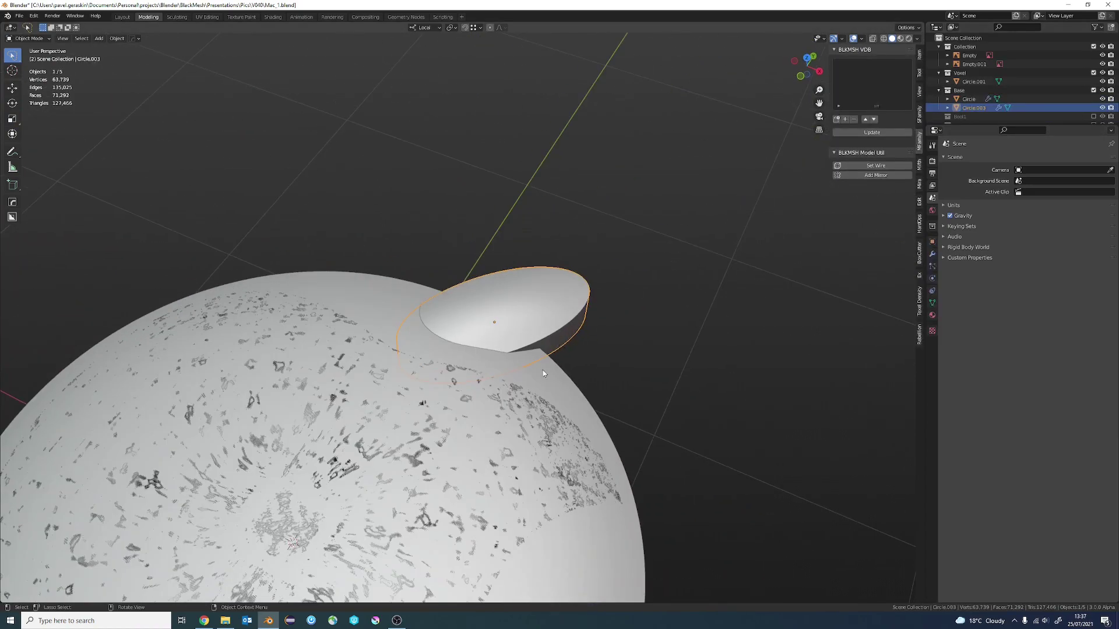
Put the leaf in a new Base 2 collection, exclude Base and return to top view
scroll(1006, 85, "down", 1)
double_click(992, 86)
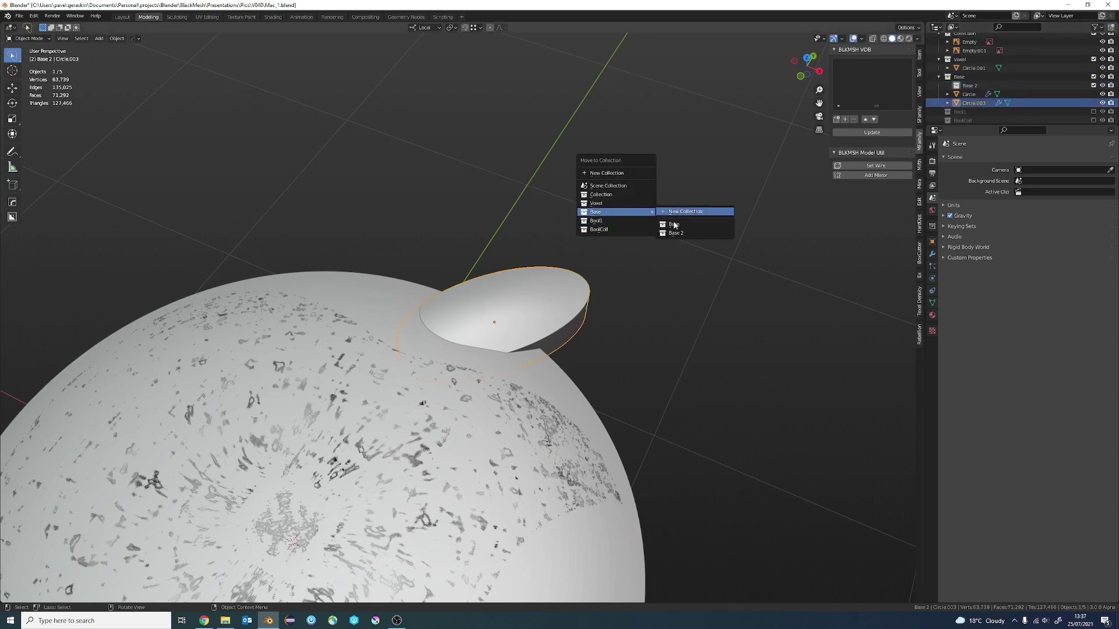
left_click(675, 233)
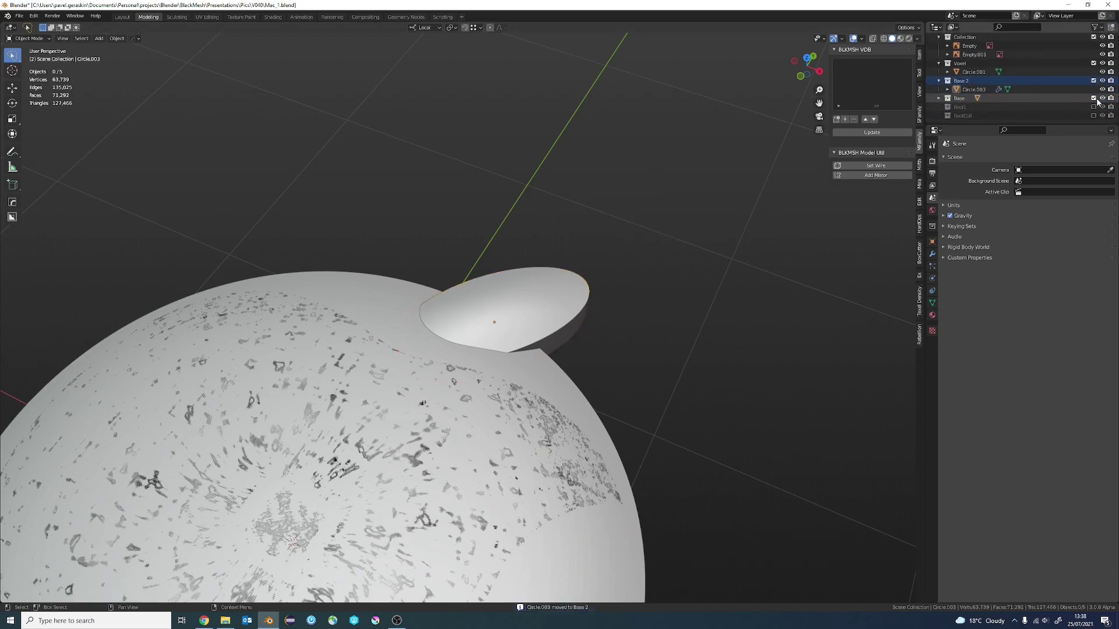
left_click(1093, 98)
middle_click_drag(583, 333, 532, 315)
key("KP_7")
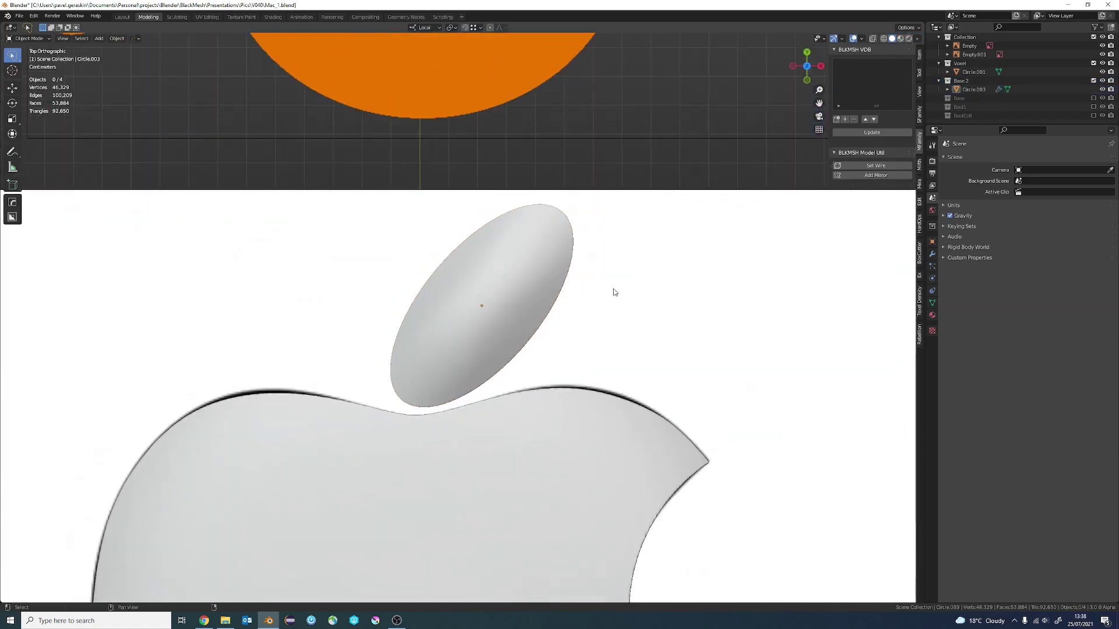
Save Mac_1.blend, add a plane, and trace new vertices around the leaf's outline
key("ctrl+s")
key("shift+a")
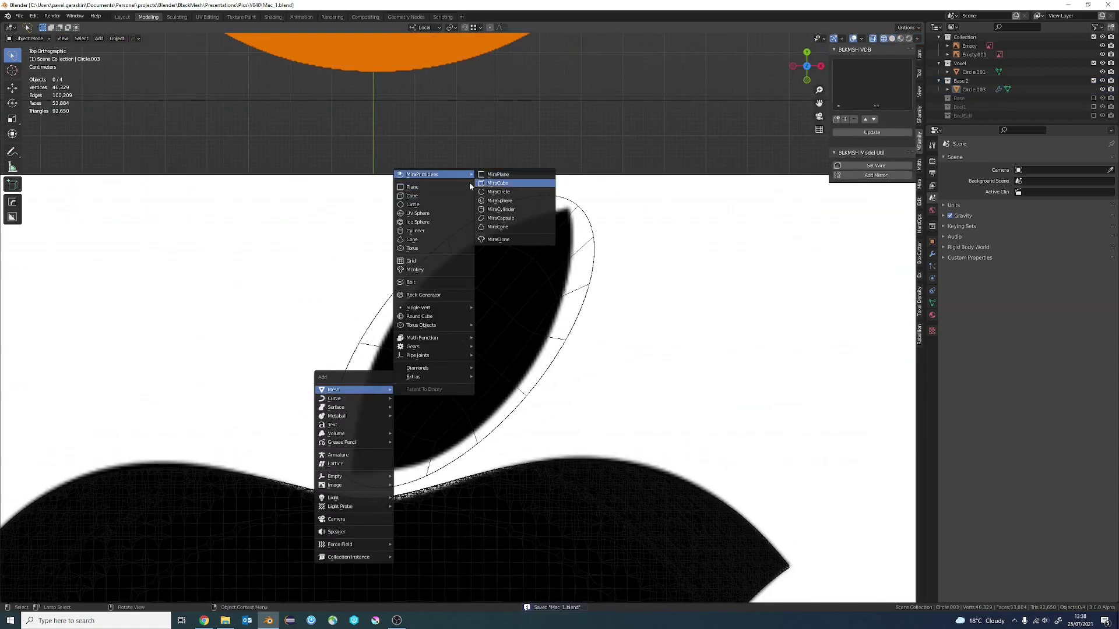
left_click(412, 186)
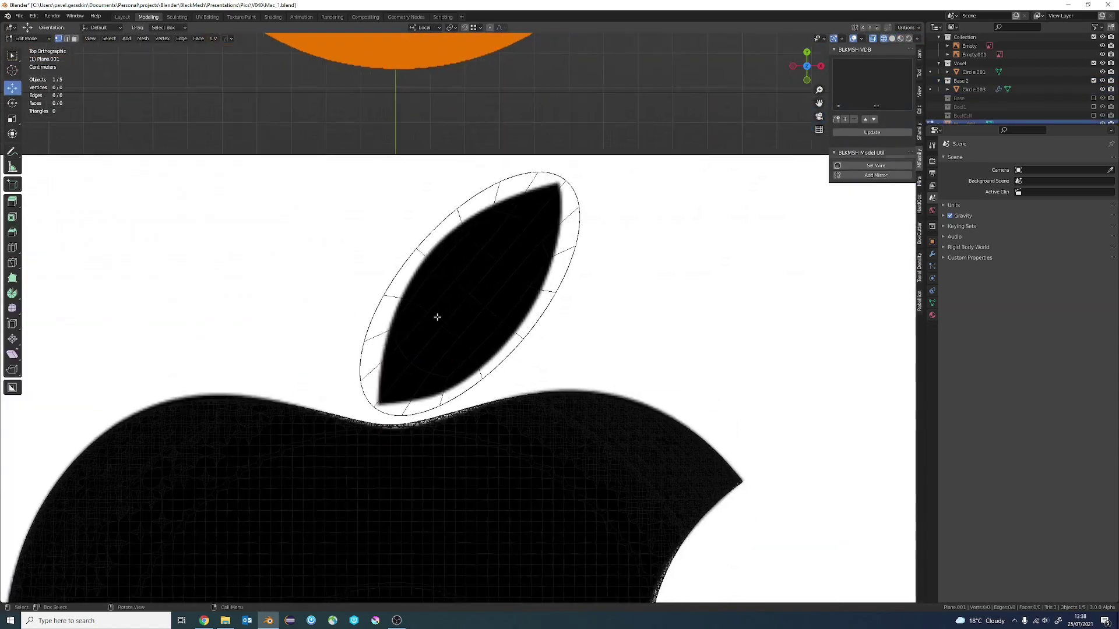
middle_click_drag(438, 317, 319, 448, "ctrl")
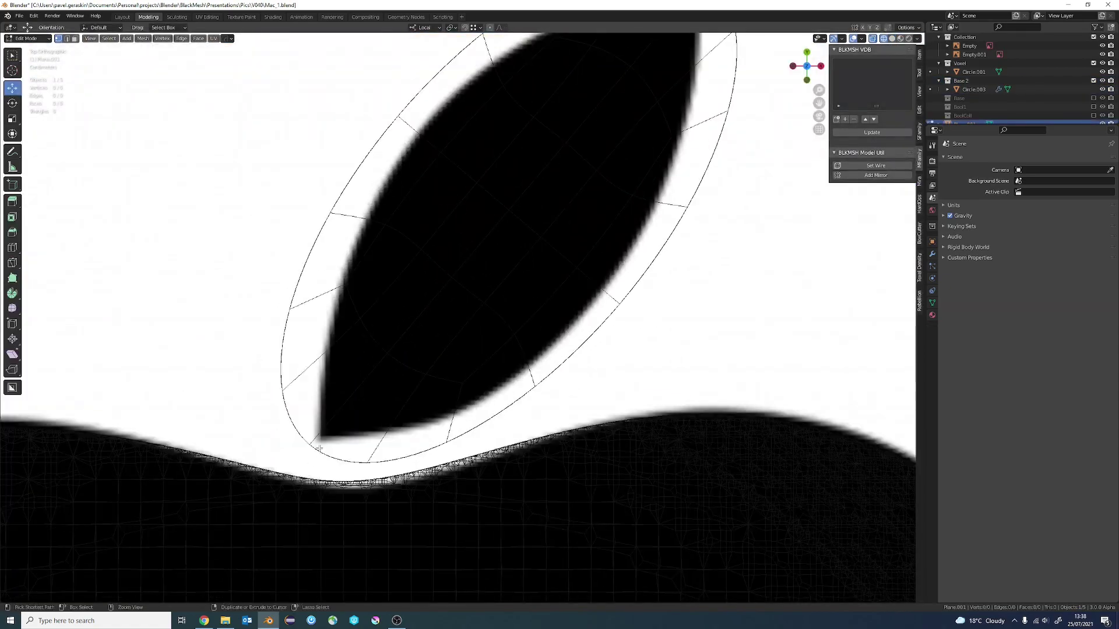
right_click(327, 332, "ctrl")
middle_click_drag(470, 120, 364, 275, "shift")
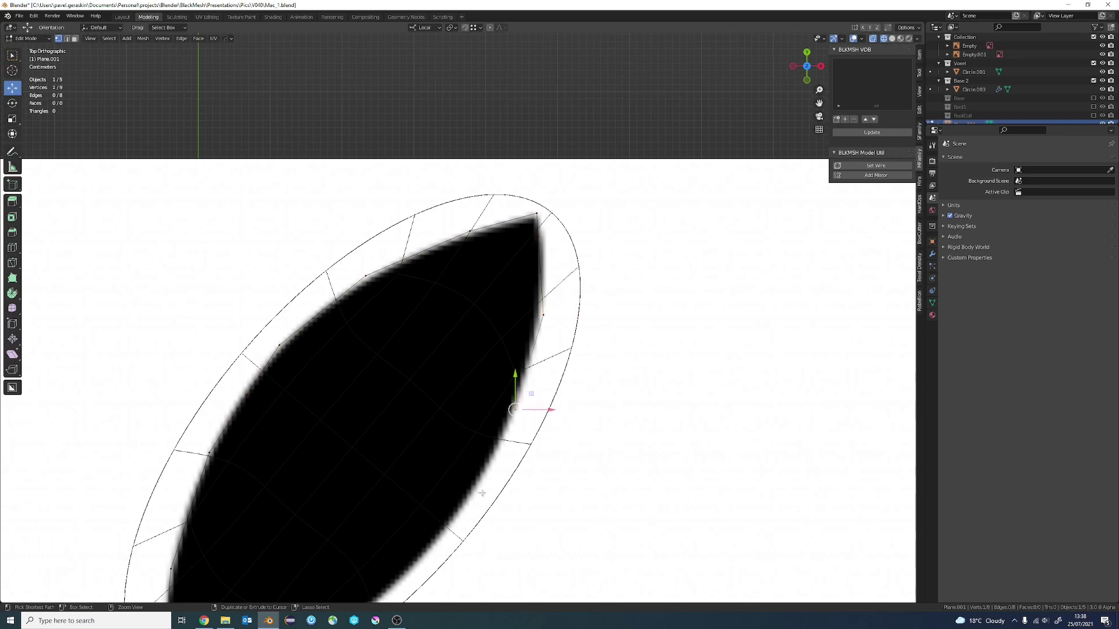
right_click(482, 493, "ctrl")
middle_click_drag(448, 520, 530, 290, "shift")
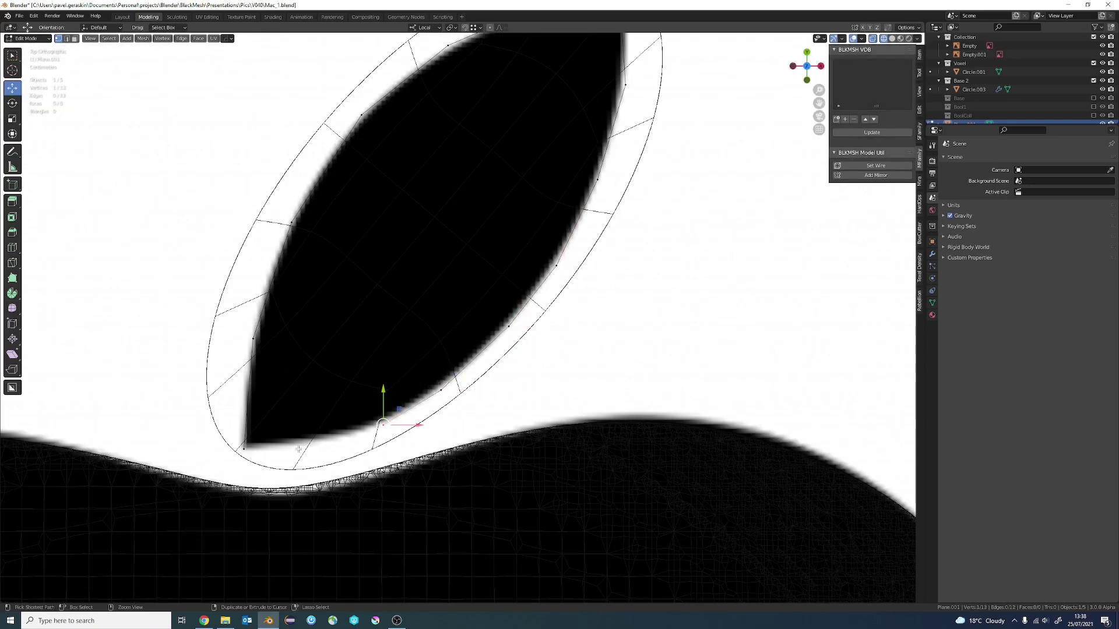
Fill the traced leaf outline with a face and extrude it upward into a solid
key("shift+z")
middle_click_drag(272, 411, 408, 291)
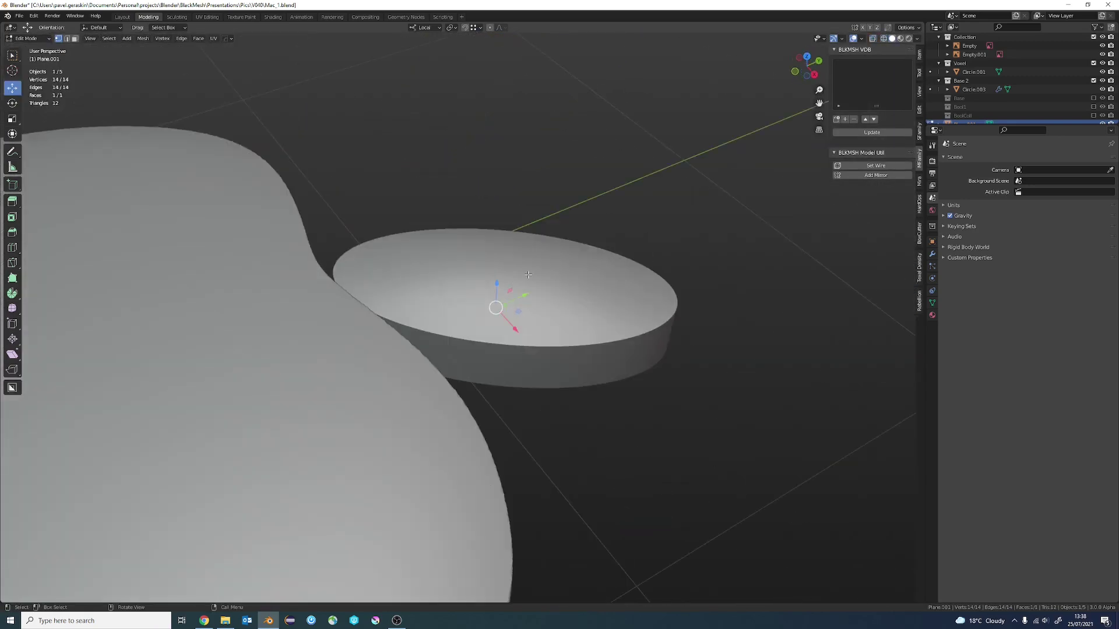
key("f")
key("e")
left_click(657, 269)
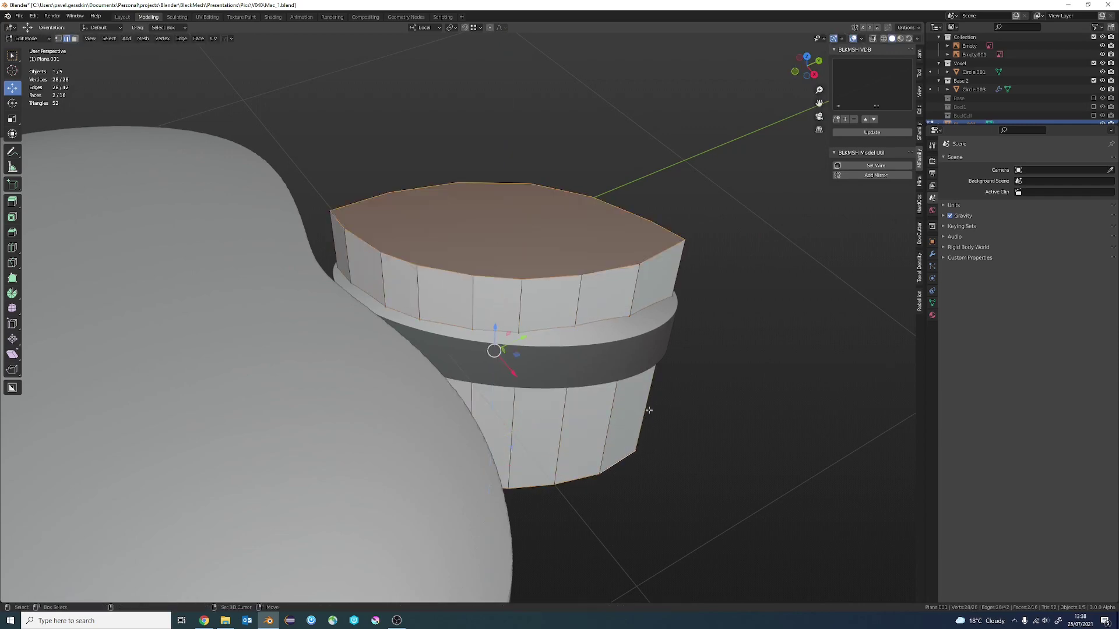
middle_click_drag(657, 268, 647, 402)
Return to object mode and add the leaf as a BLKMSH VDB source, creating Circle.004
key("a")
key("Tab")
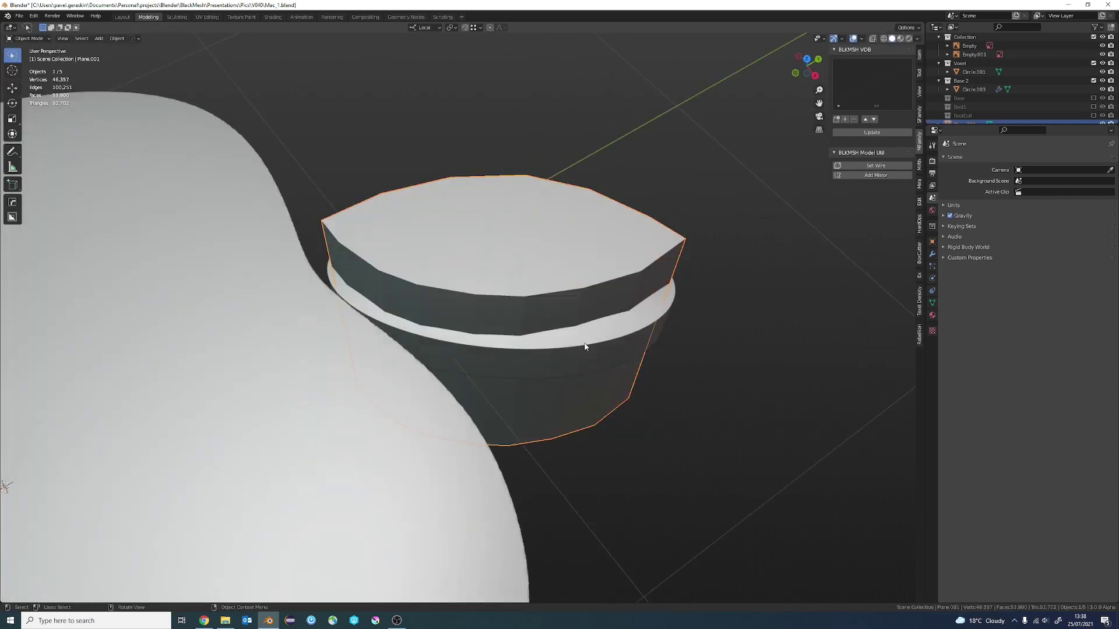
mouse_move(550, 313)
middle_mouse_down()
mouse_move(474, 217)
mouse_move(501, 233)
mouse_move(583, 236)
middle_mouse_up()
left_click(501, 233)
key("m")
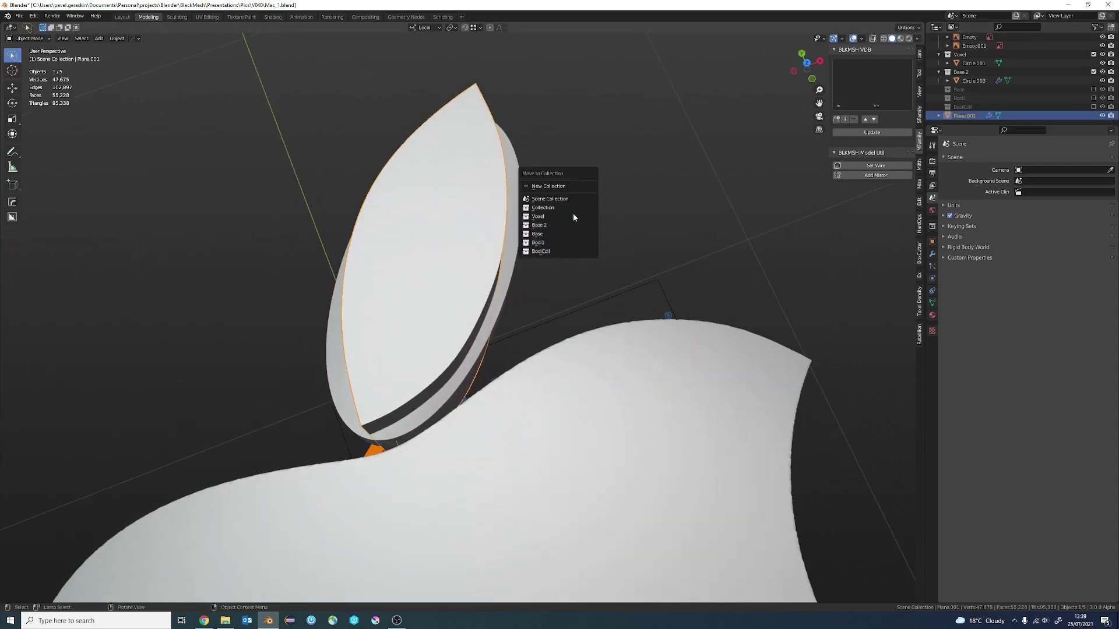
middle_click_drag(700, 157, 617, 287)
left_click(617, 287)
left_click(837, 119)
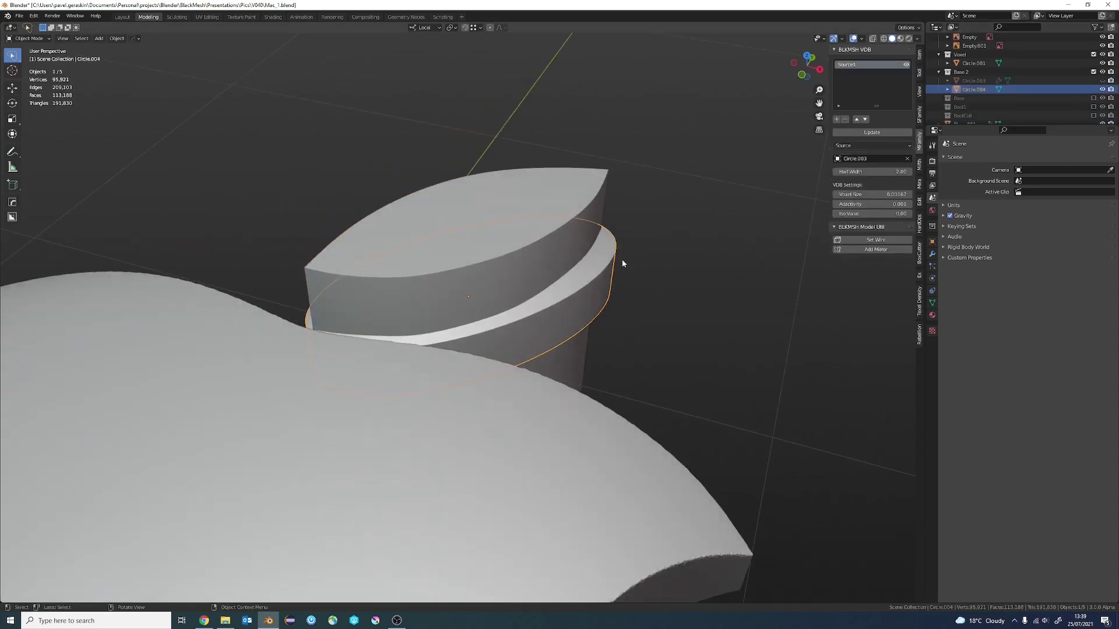
key("shift+z")
middle_click_drag(543, 268, 699, 221)
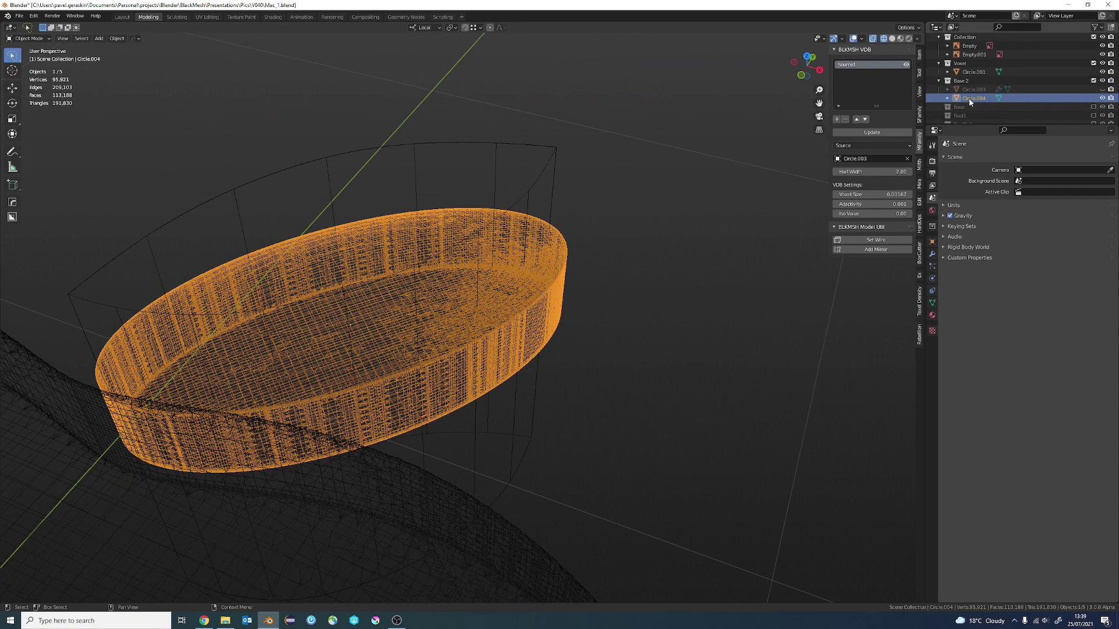
Move Circle.004 into the Voxel collection and exclude the Base 2 collection
left_click_drag(970, 65, 970, 63)
left_click(1093, 89)
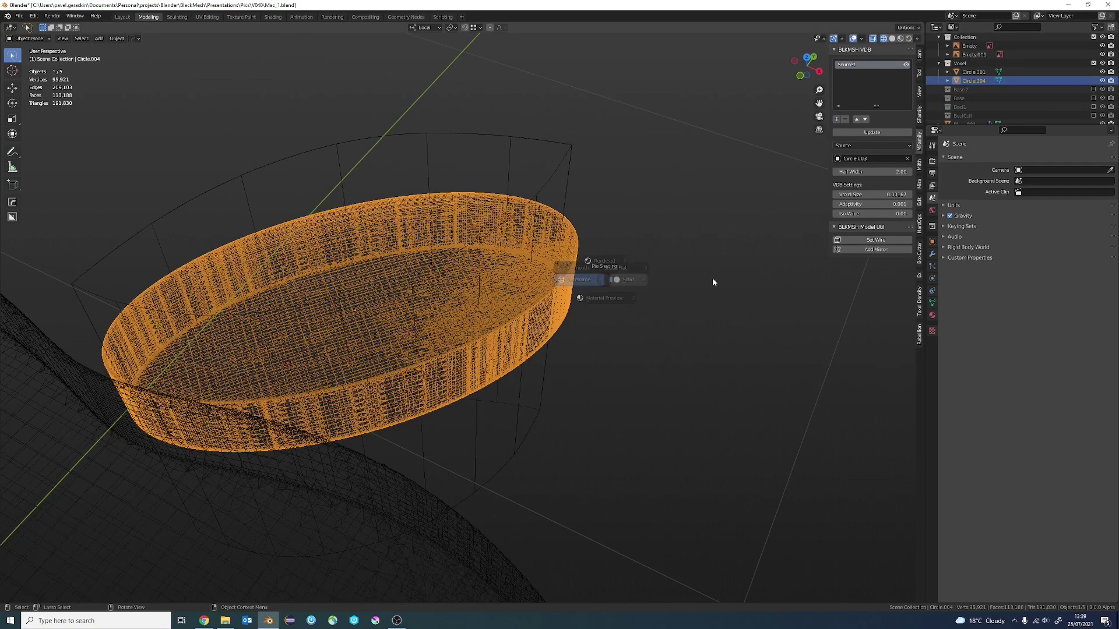
key("shift+z")
middle_click_drag(712, 278, 501, 243)
Add a Subtract boolean, move Plane.001 into BoolColl.001, and update the VDB result
left_click(836, 119)
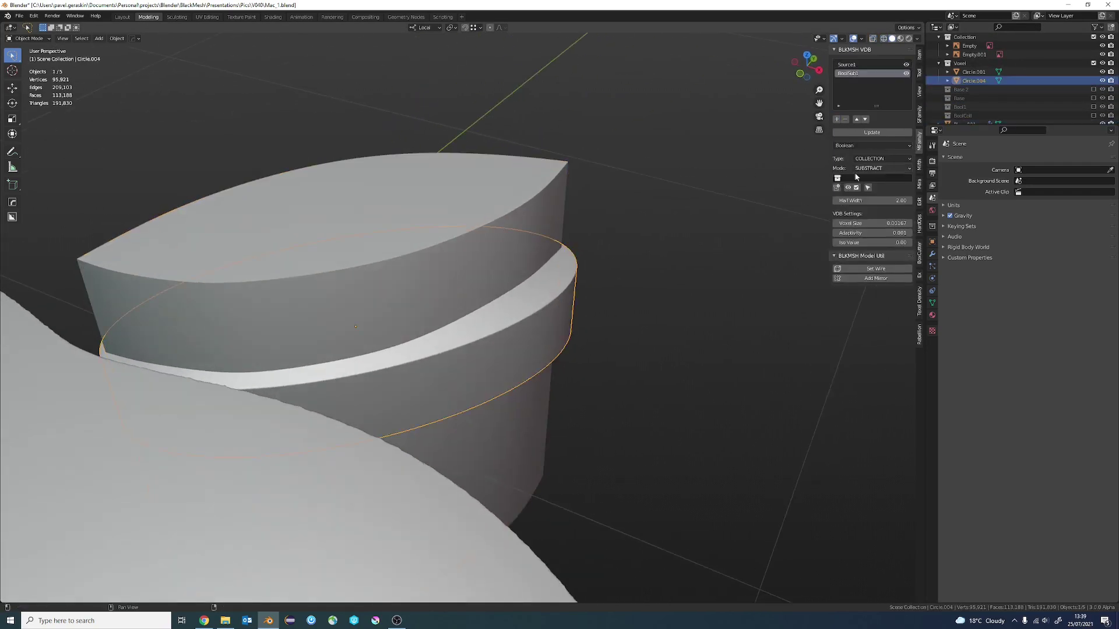
key("m")
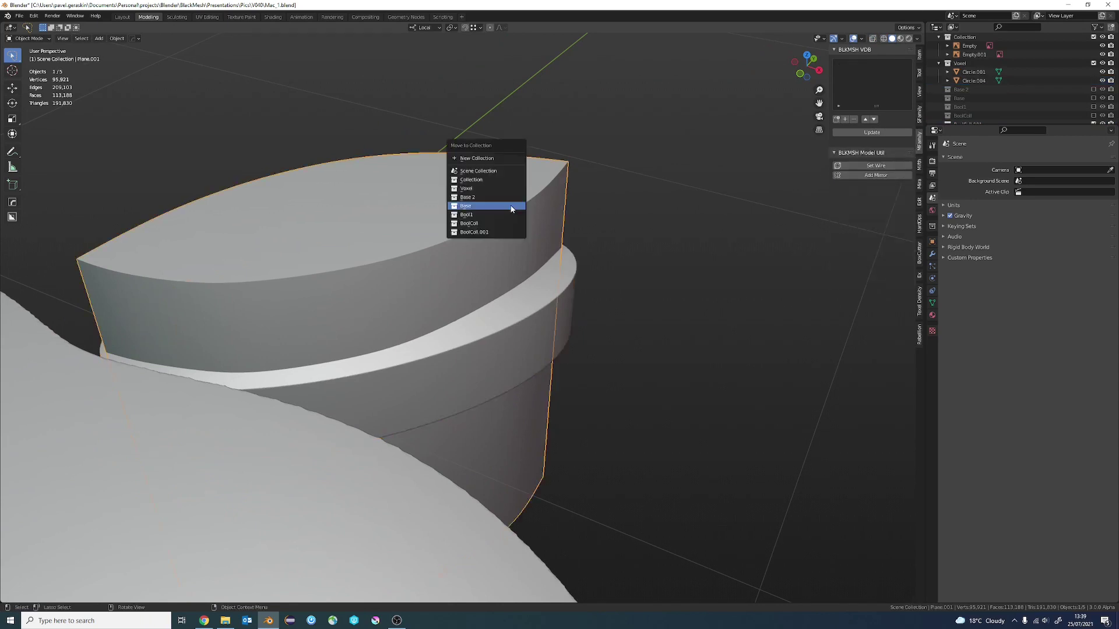
left_click(489, 205)
left_click(852, 133)
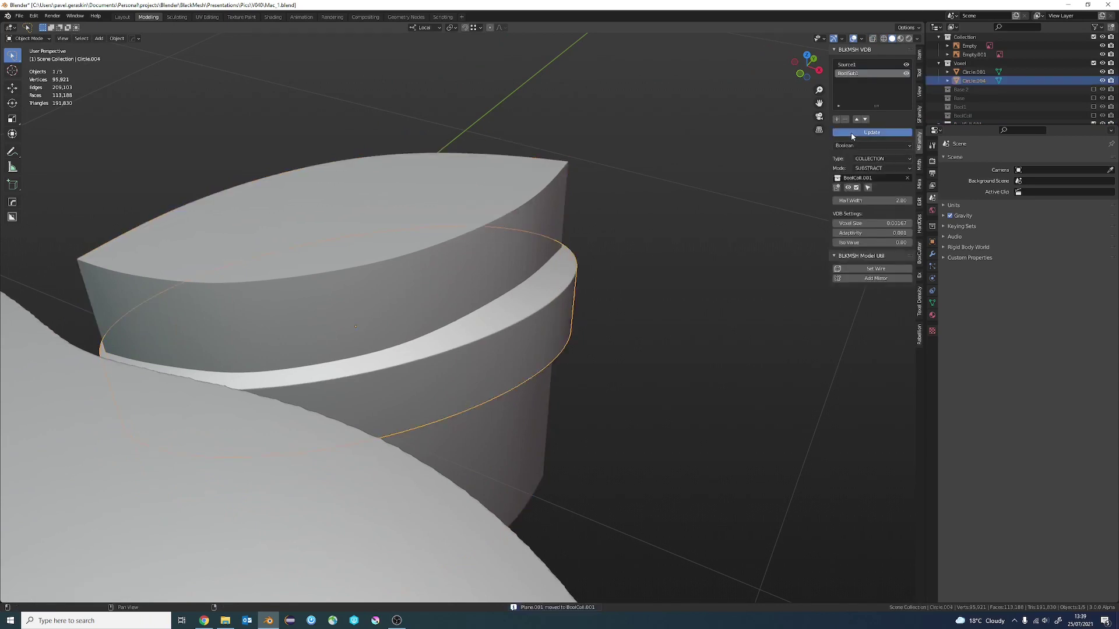
scroll(998, 89, "down", 1)
middle_click_drag(825, 186, 822, 185)
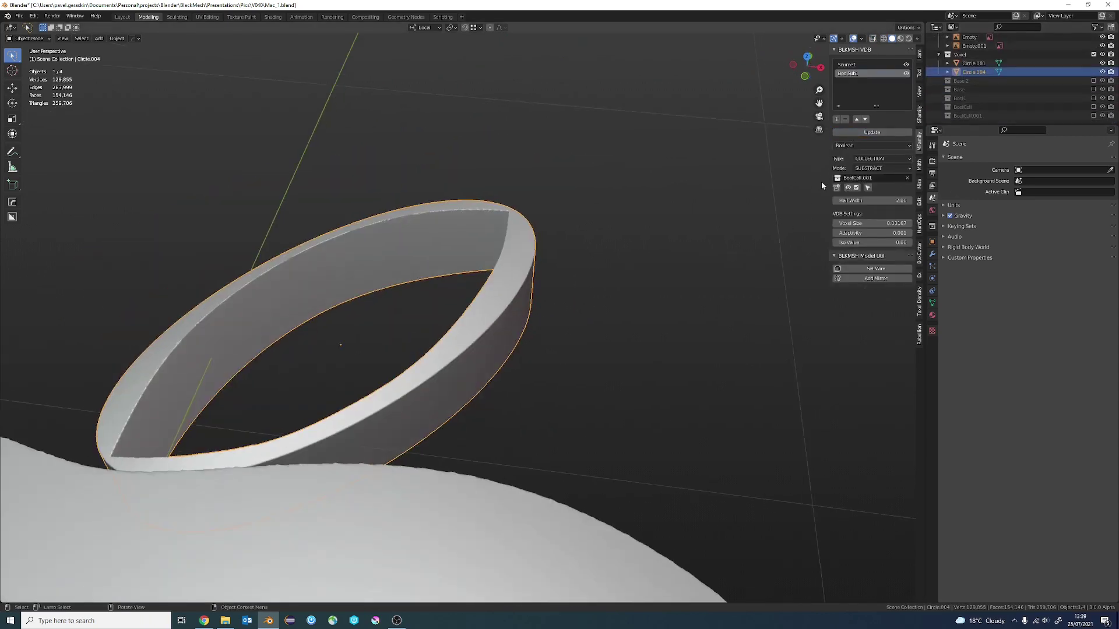
Switch the VDB boolean mode to Intersect and re-enable the Base 2 collection
left_click(861, 133)
mouse_move(400, 328)
middle_mouse_down()
mouse_move(484, 375)
mouse_move(470, 370)
mouse_move(462, 302)
mouse_move(534, 232)
mouse_move(452, 227)
mouse_move(502, 275)
mouse_move(439, 317)
middle_mouse_up()
left_click(452, 227)
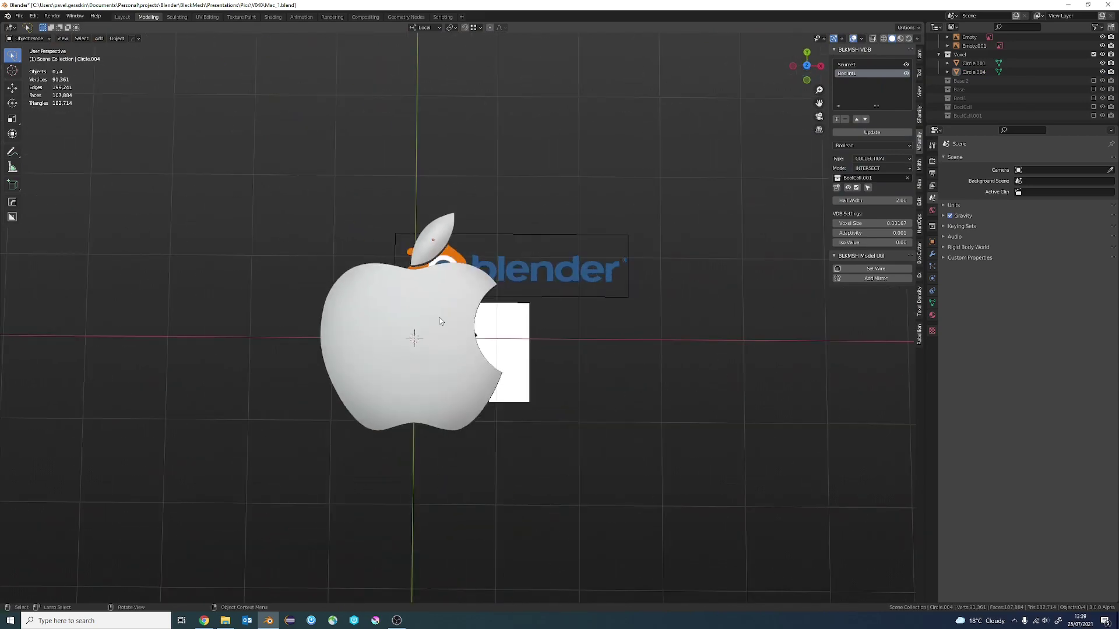
scroll(439, 317, "up", 2)
left_click(1094, 81)
Flatten the leaf source Circle.003 to 0.908 in Z and refresh the result
left_click(504, 276)
key("Tab")
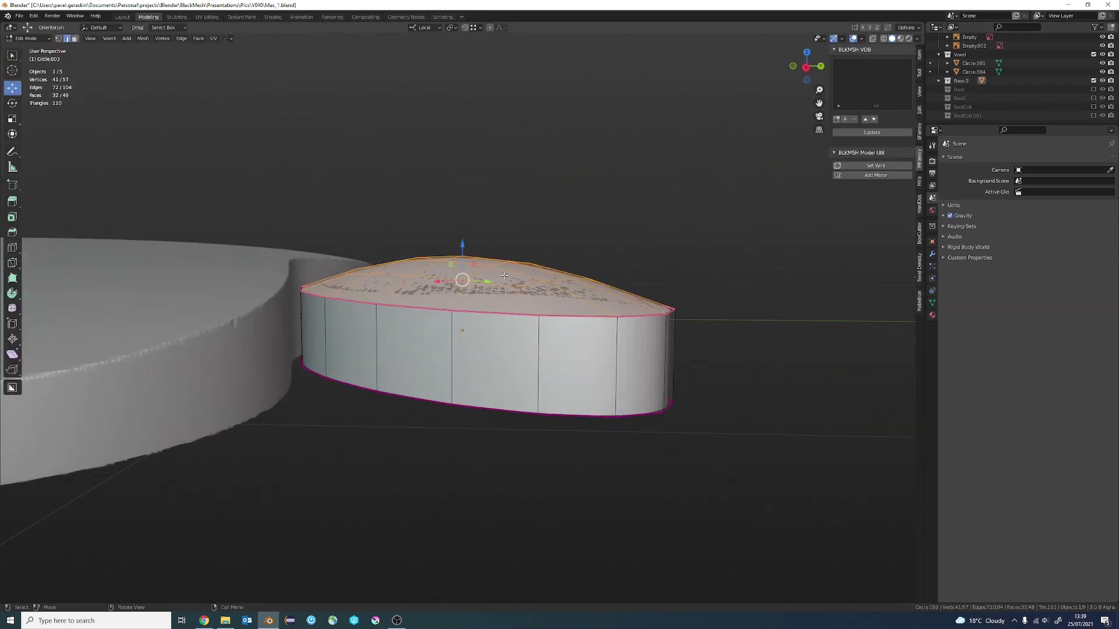
left_click_drag(462, 245, 463, 253)
middle_click_drag(462, 253, 462, 283)
key("Tab")
left_click(615, 317)
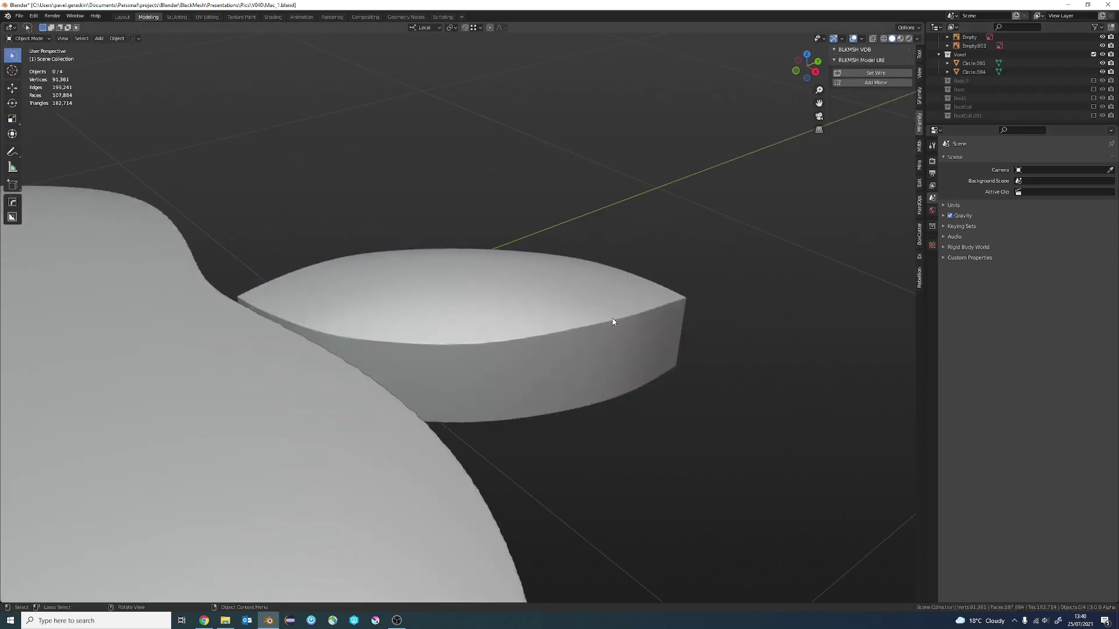
Switch to the top view and save Mac_1.blend
key("KP_7")
scroll(408, 343, "down", 5)
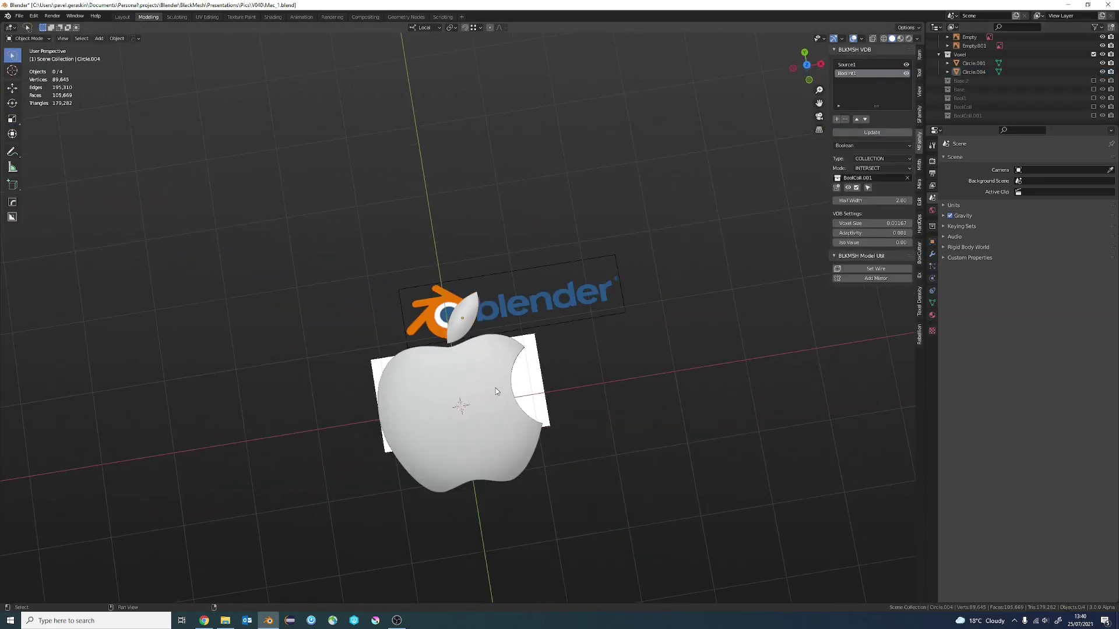
key("alt+a")
key("ctrl+s")
scroll(399, 363, "up", 10)
scroll(400, 363, "down", 2)
Add a MiraCircle mesh and place it over the Blender logo's round head
key("shift+a")
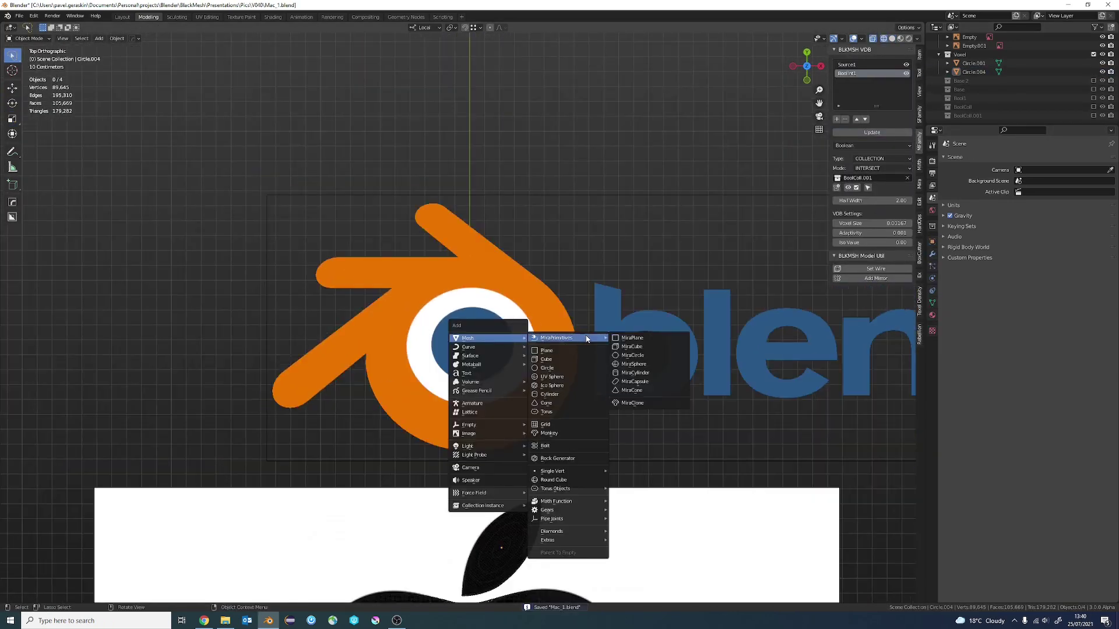
left_click(646, 357)
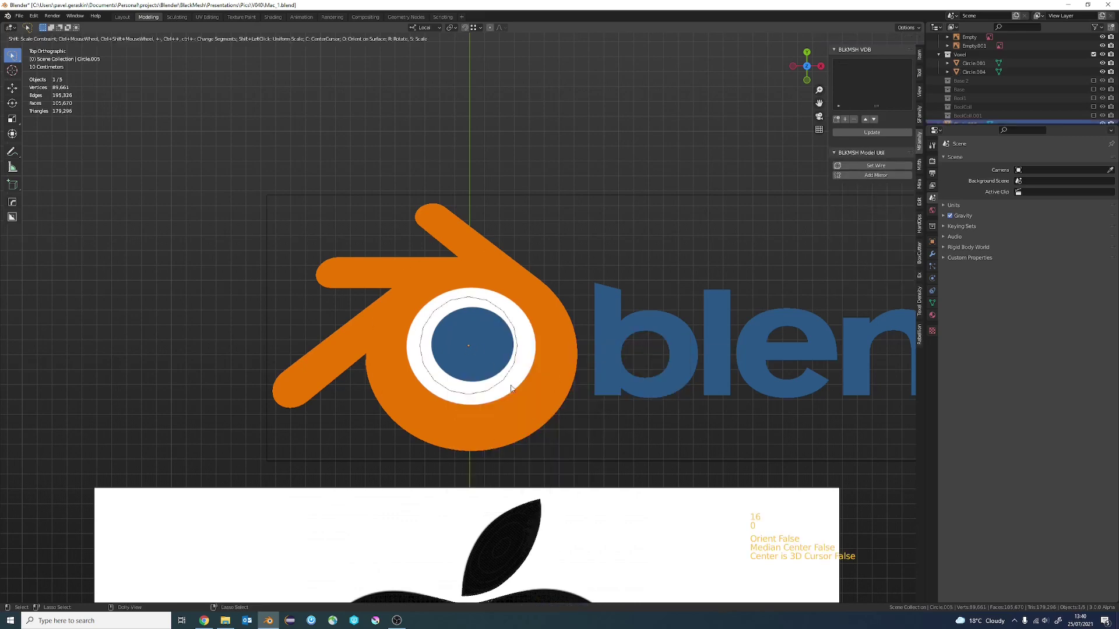
left_click(575, 301)
scroll(487, 480, "down", 3)
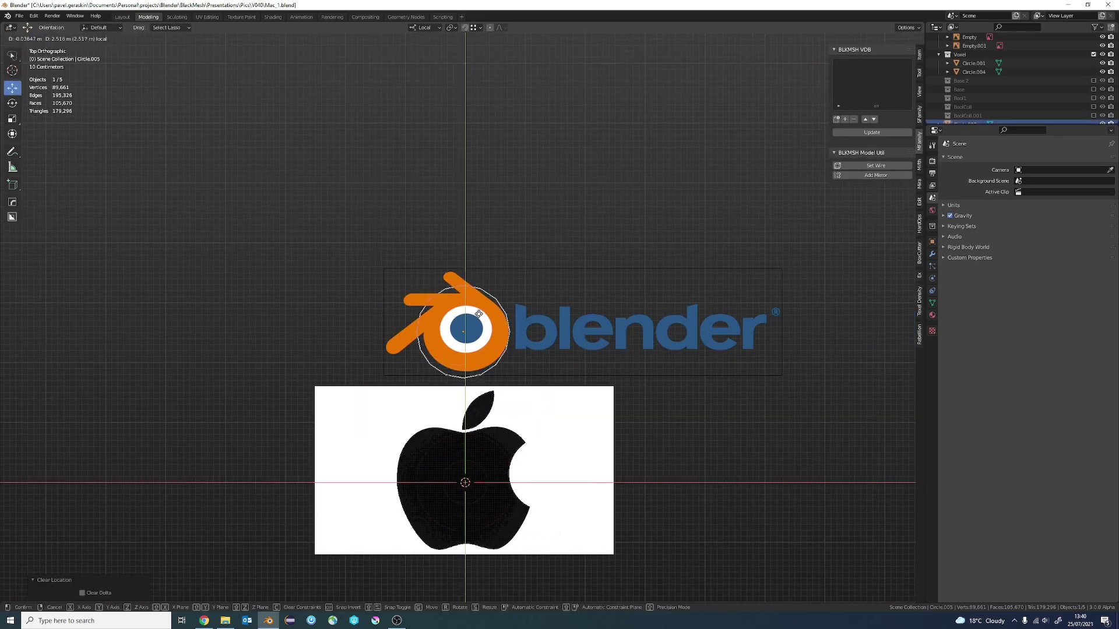
scroll(467, 350, "up", 3)
key("shift+space")
key("g")
left_click_drag(467, 356, 484, 337)
left_click(485, 338)
In edit mode, scale the circle to 1.004 in the top orthographic view
key("Tab")
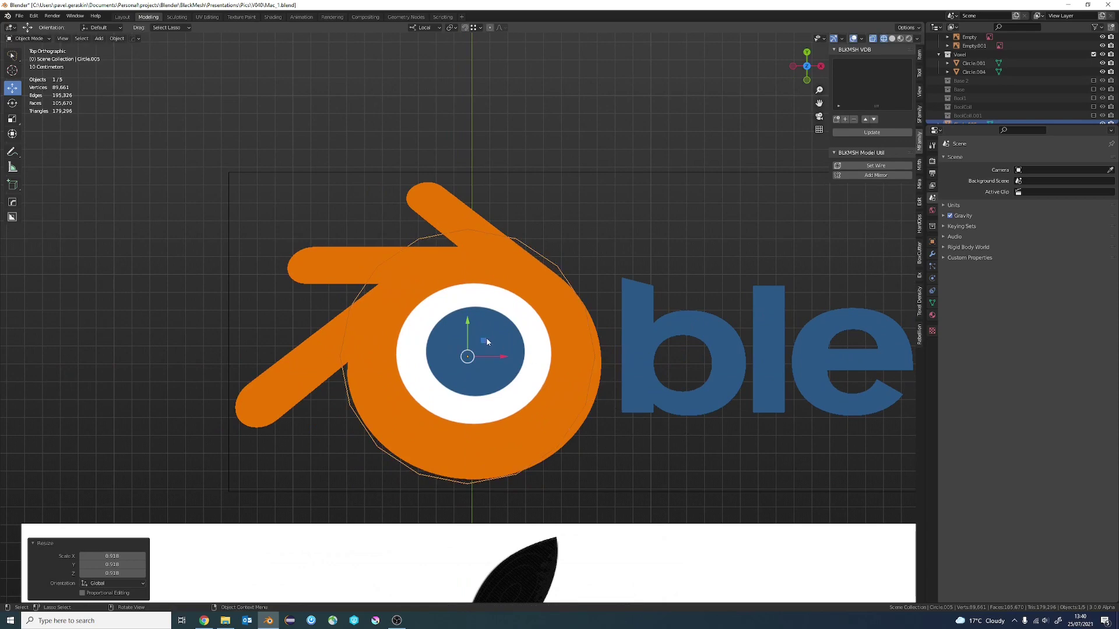
key("shift+space")
key("s")
middle_click_drag(485, 337, 510, 379)
scroll(578, 387, "up", 3)
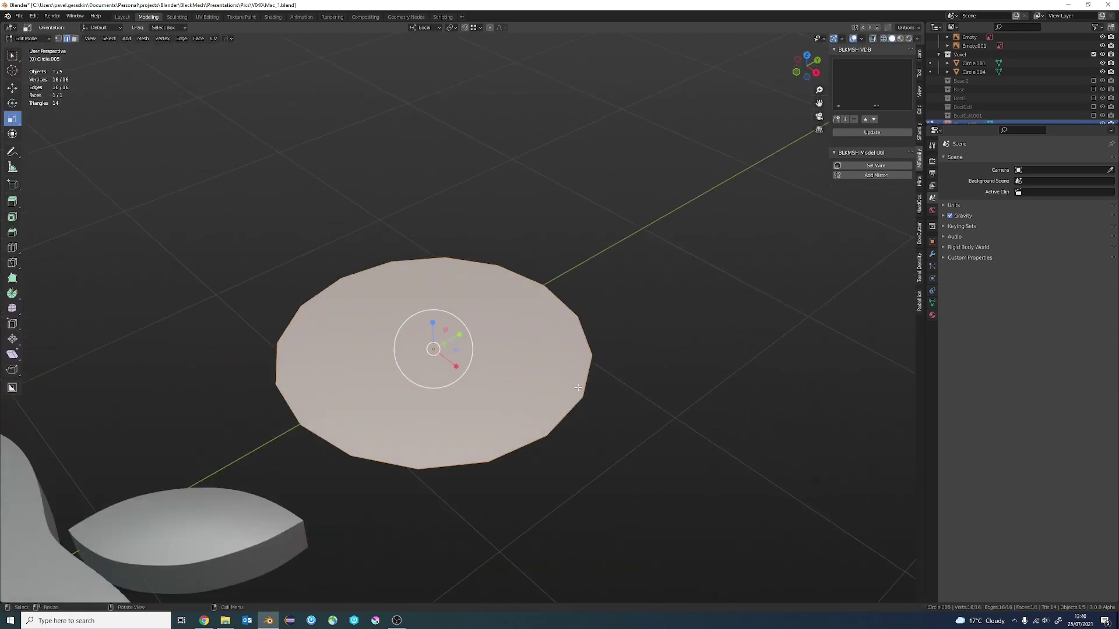
key("KP_7")
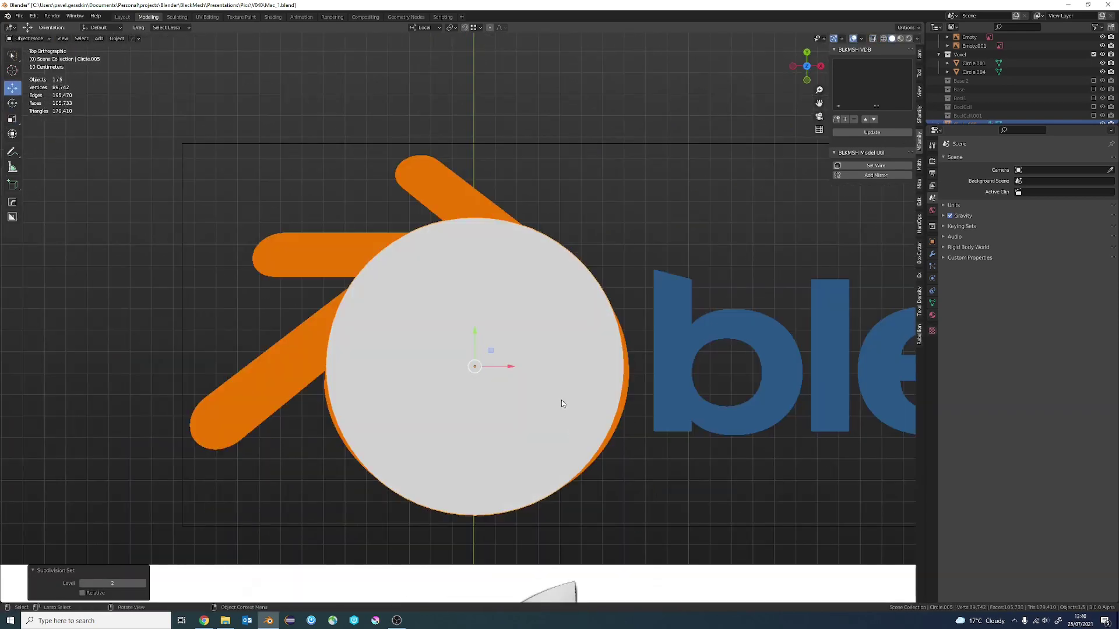
key("s")
left_click(617, 420)
Show the logo reference through the circle and nudge its face to fit the edge
key("i")
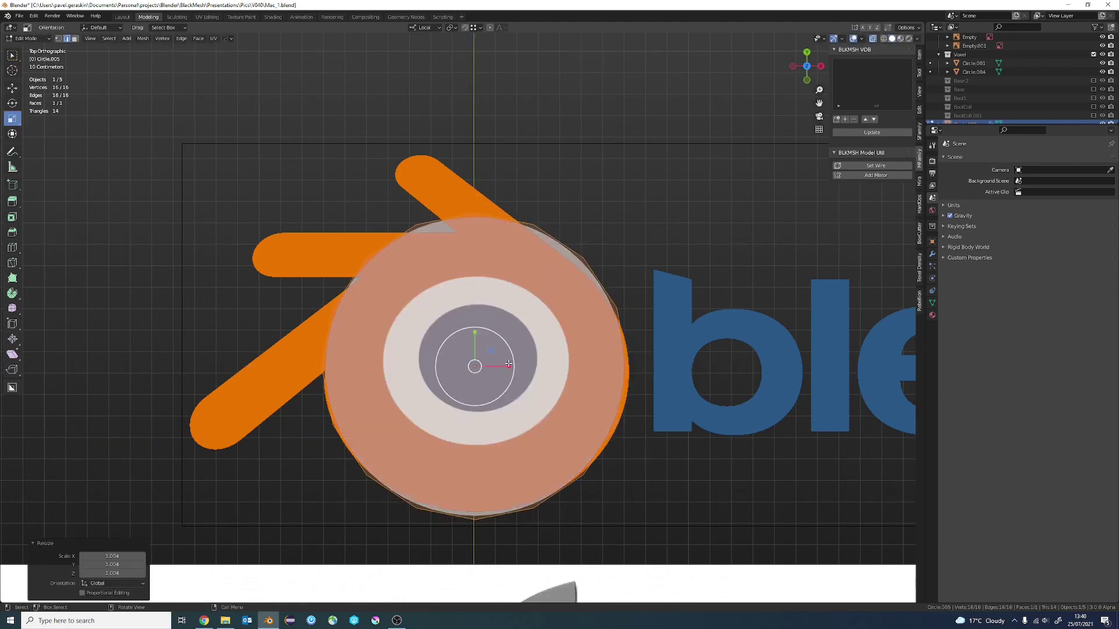
key("g")
left_click(494, 355)
key("s")
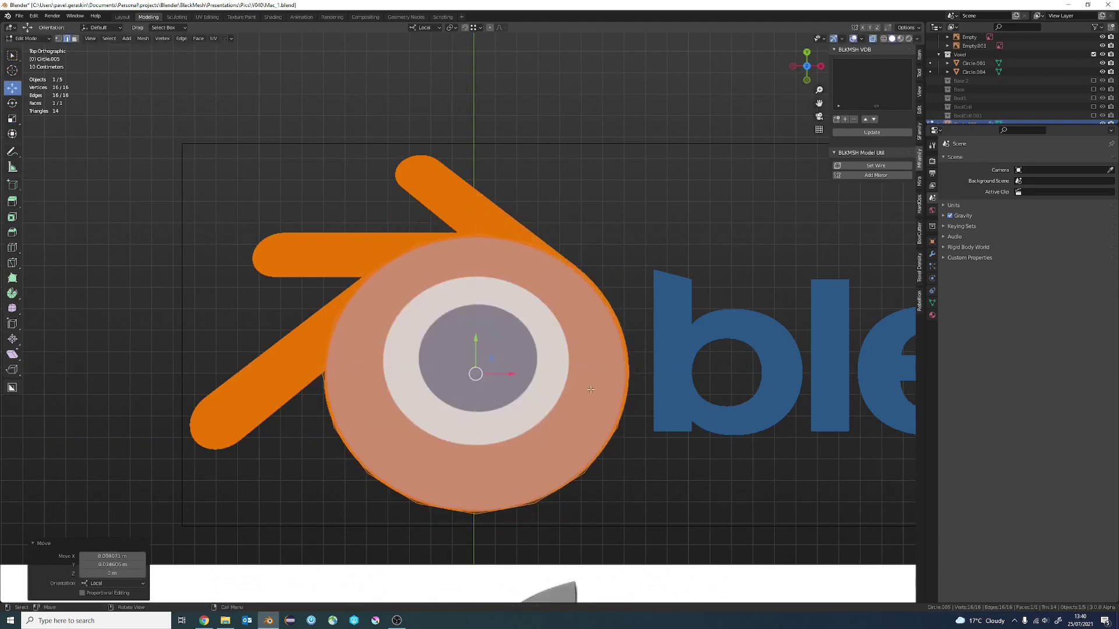
key("Escape")
scroll(641, 361, "up", 2)
Pull the circle's top vertex out along the logo outline toward the upper prong
left_click(564, 327)
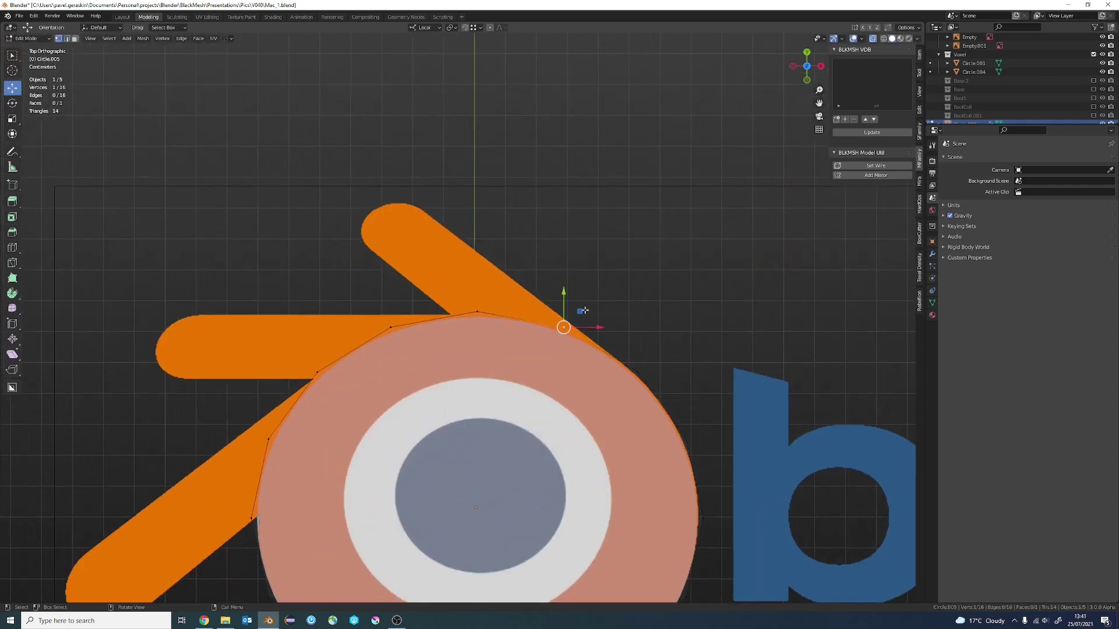
key("g")
left_click(450, 305)
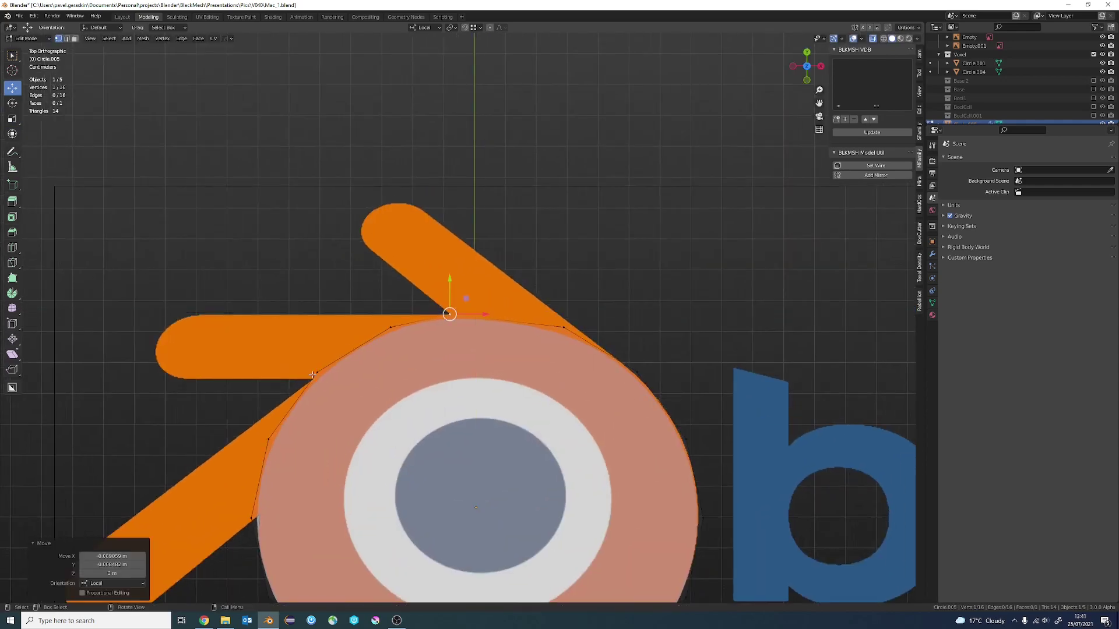
key("g")
left_click(437, 461)
scroll(436, 461, "up", 5)
key("g")
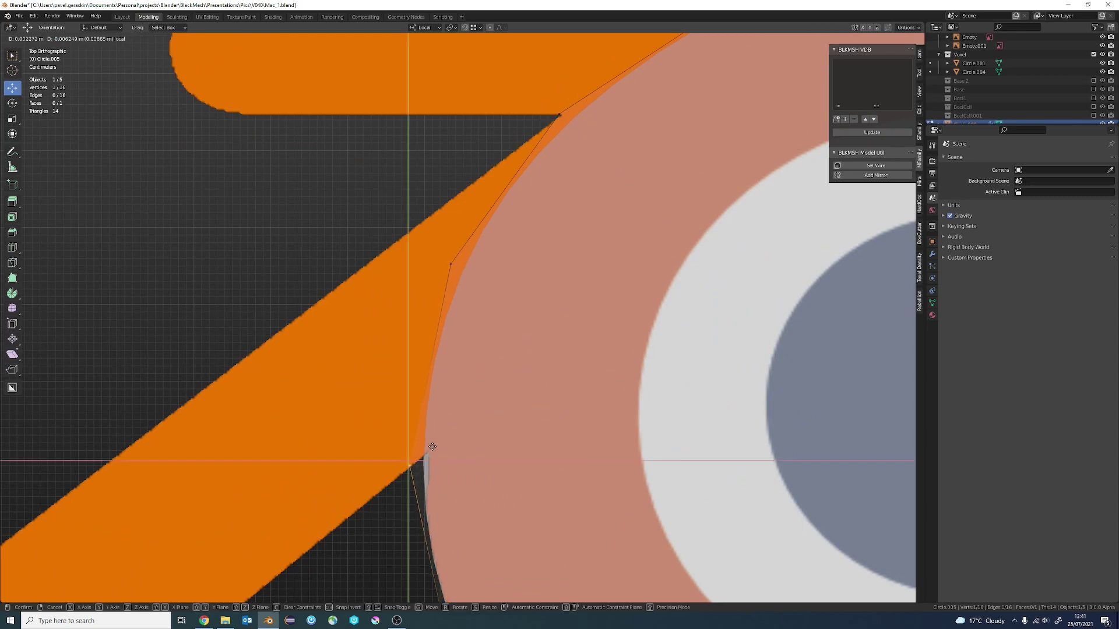
left_click(439, 442)
scroll(466, 488, "down", 2)
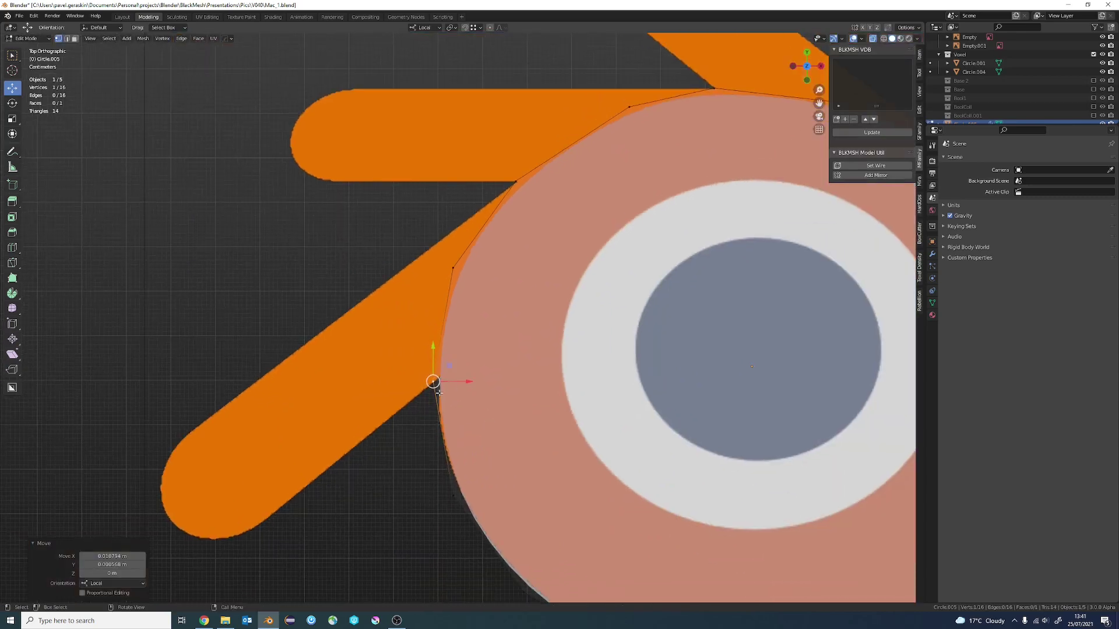
Add a small Mira circle at the lower-left bar end and copy it to the upper bar's left end
key("shift+a")
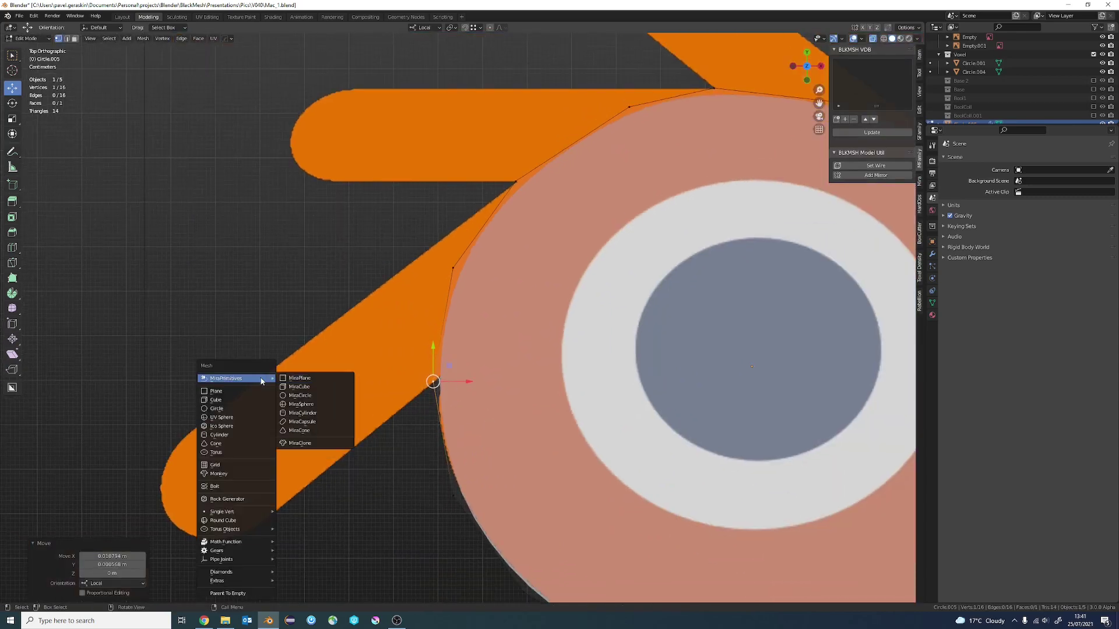
left_click(311, 396)
left_click(595, 425)
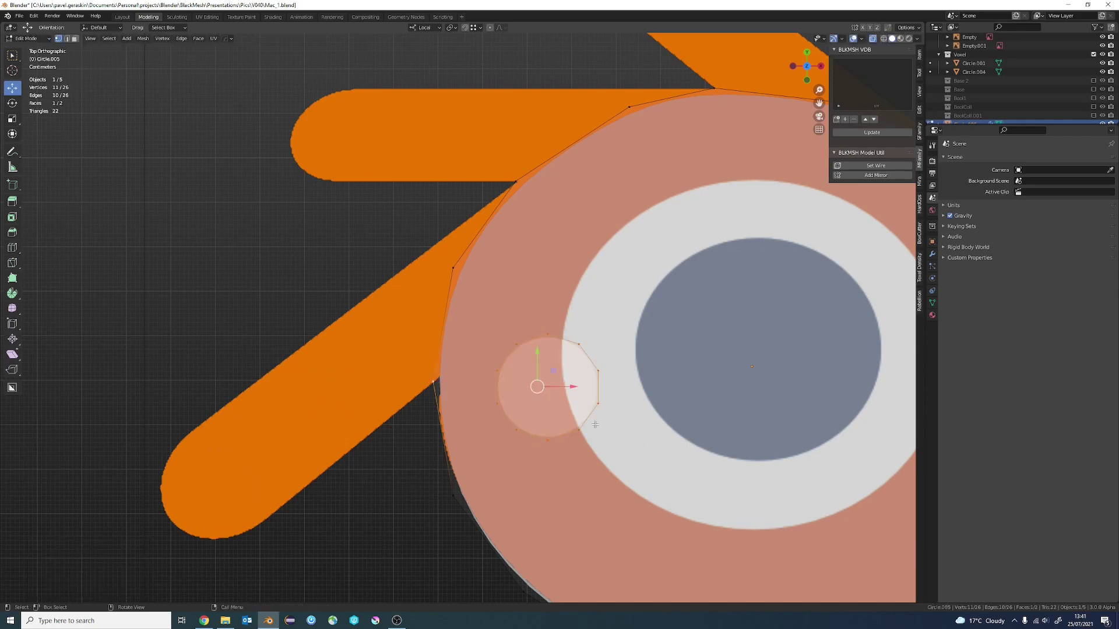
left_click_drag(566, 371, 224, 467)
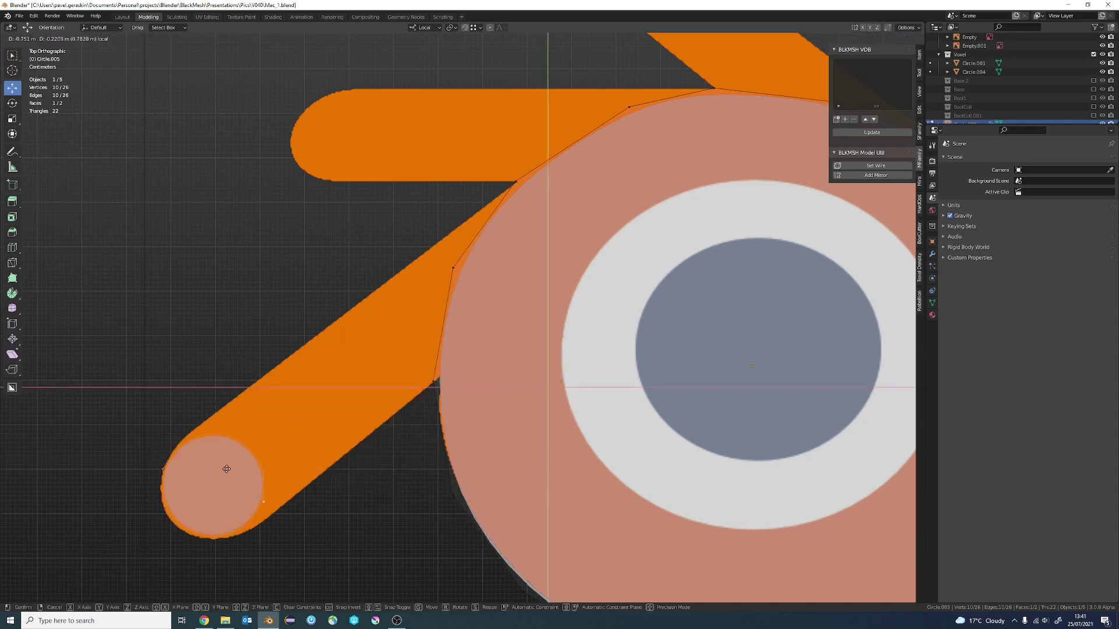
key("s")
left_click(307, 477)
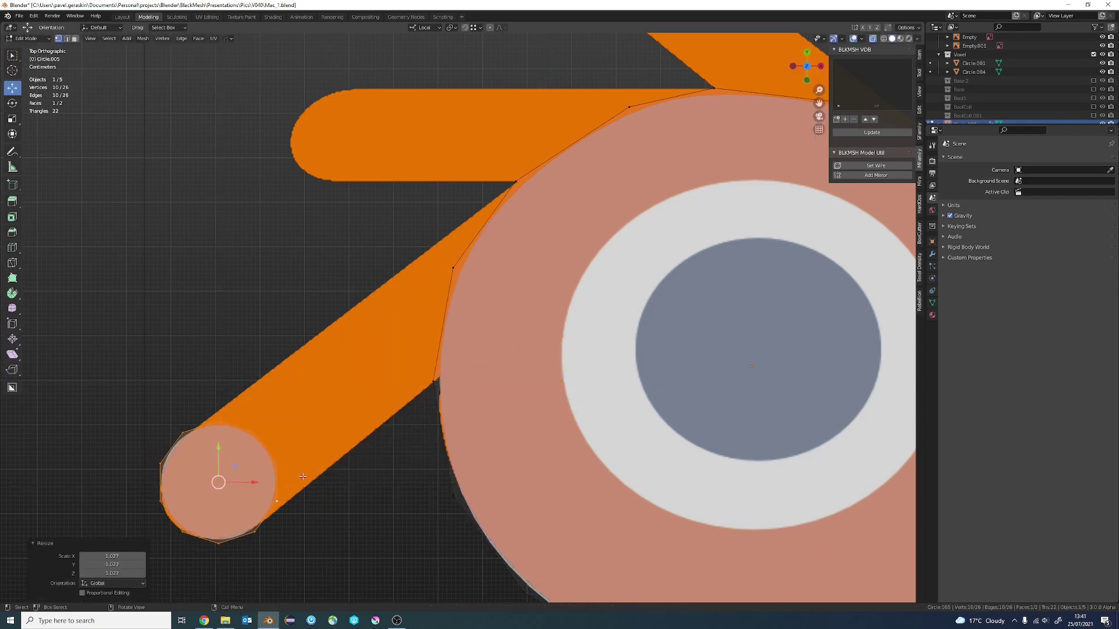
scroll(230, 464, "down", 3)
key("shift+d")
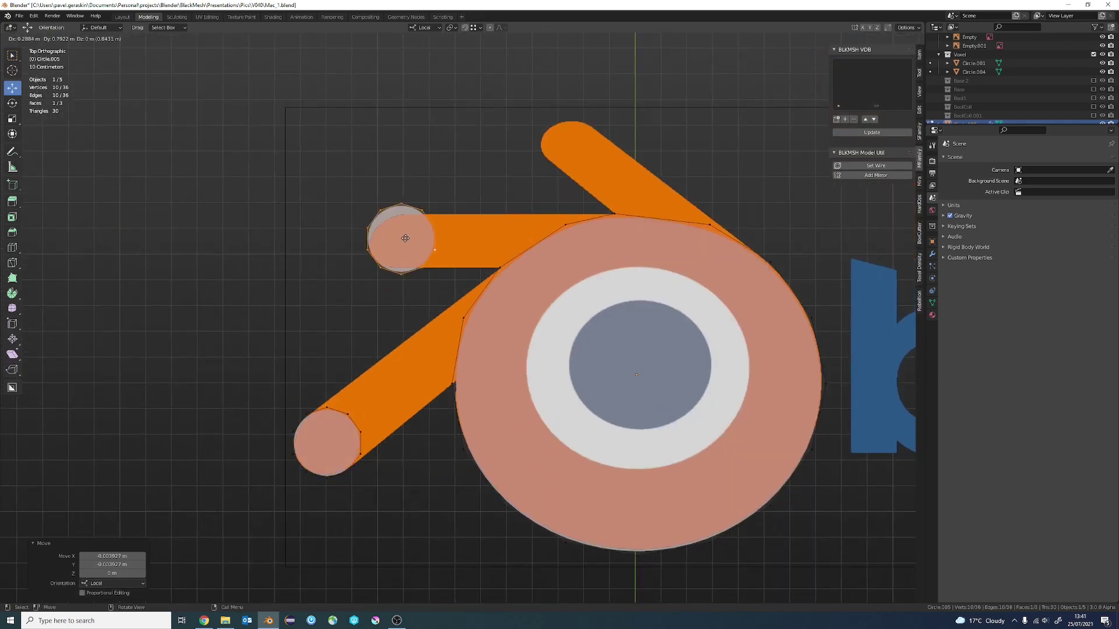
left_click(396, 240)
scroll(423, 234, "up", 2)
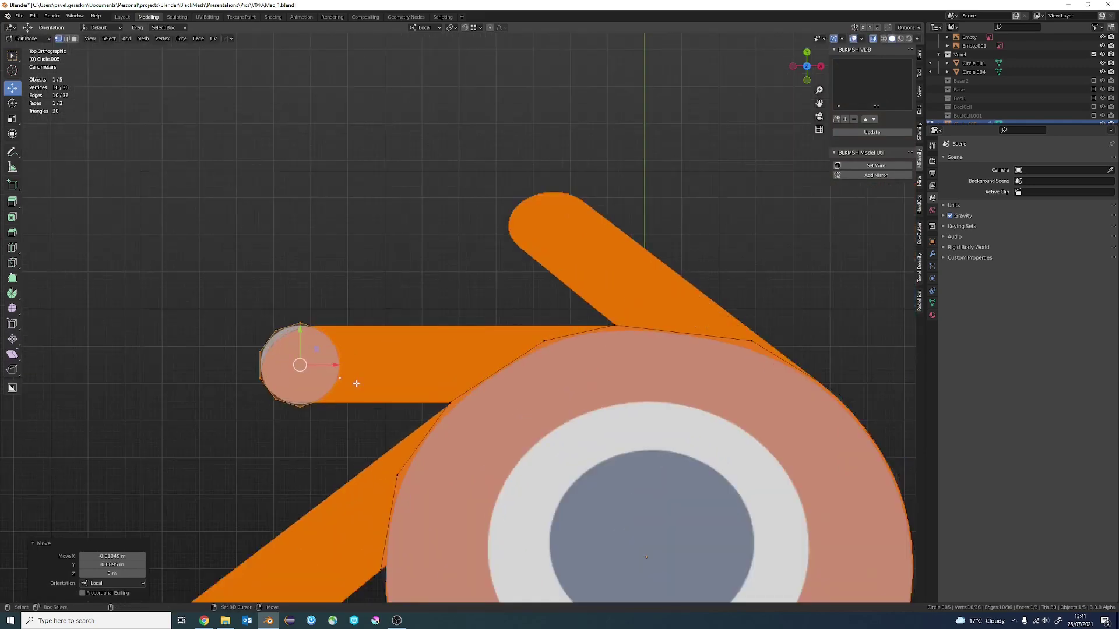
key("shift+d")
Delete the leftover circle vertices, end faces and a stray vertex from the outline
key("alt+a")
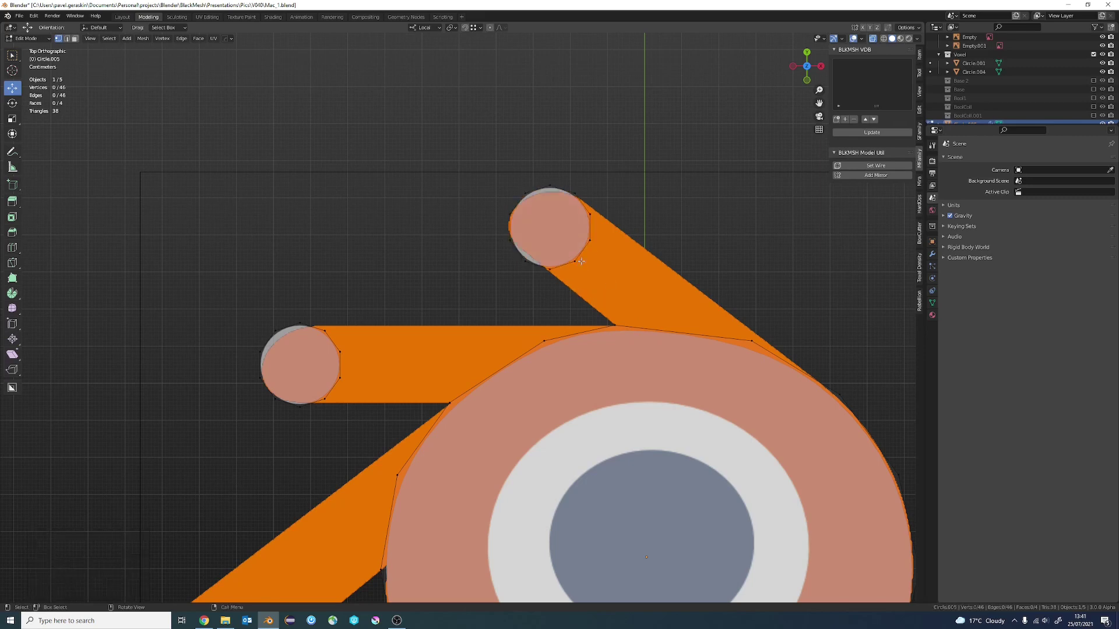
key("x")
left_click(601, 251)
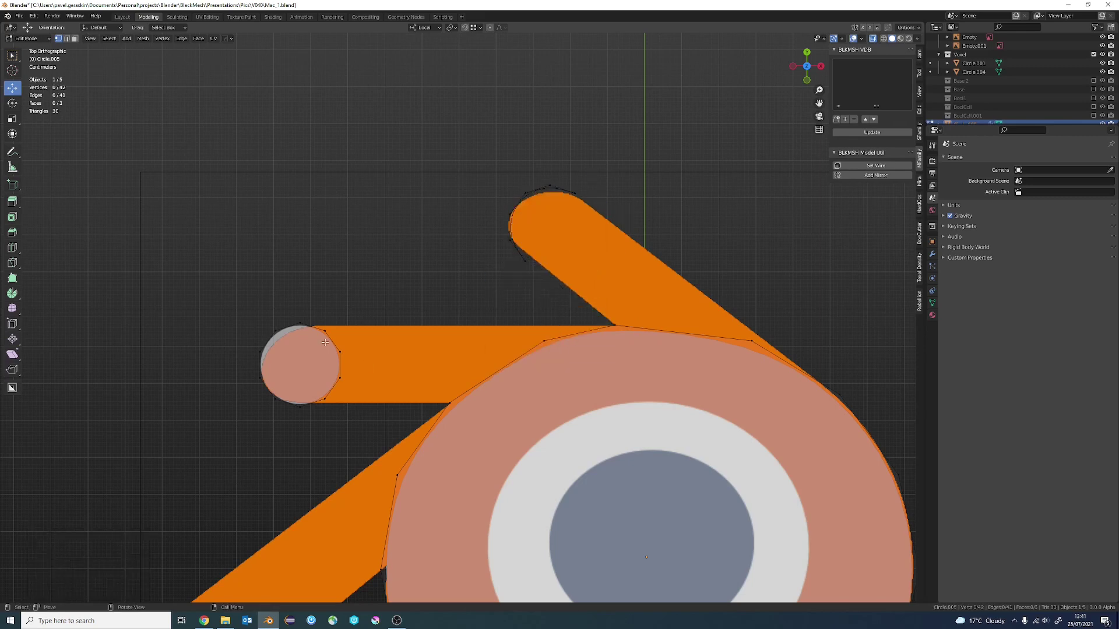
scroll(328, 397, "down", 1)
key("x")
left_click(320, 500)
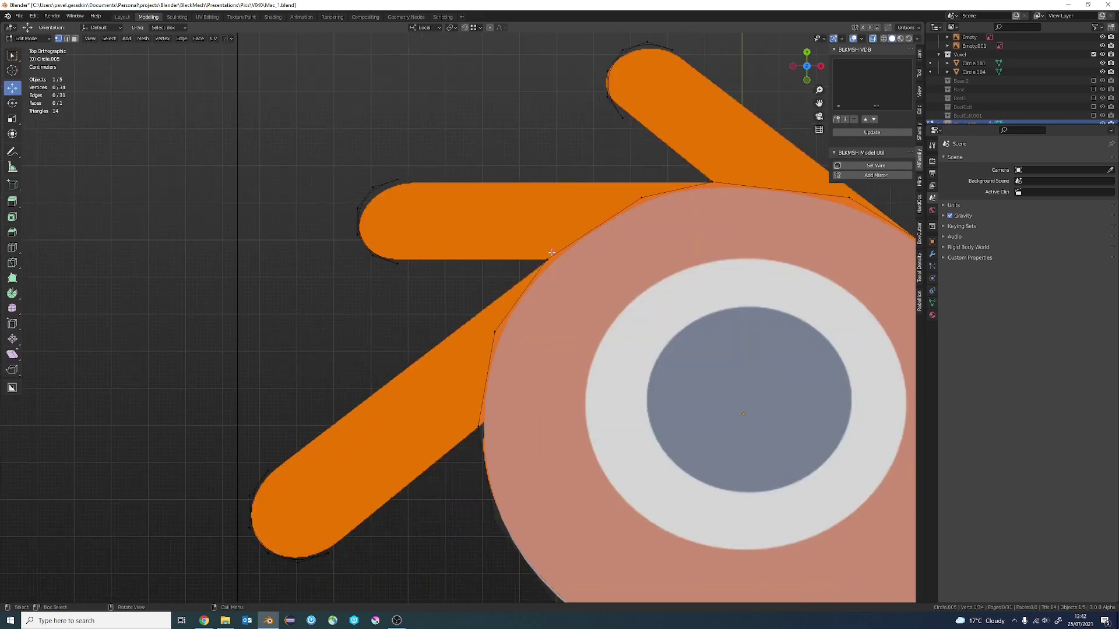
left_click(482, 343)
middle_click_drag(548, 340, 543, 349, "shift")
key("x")
left_click(571, 145)
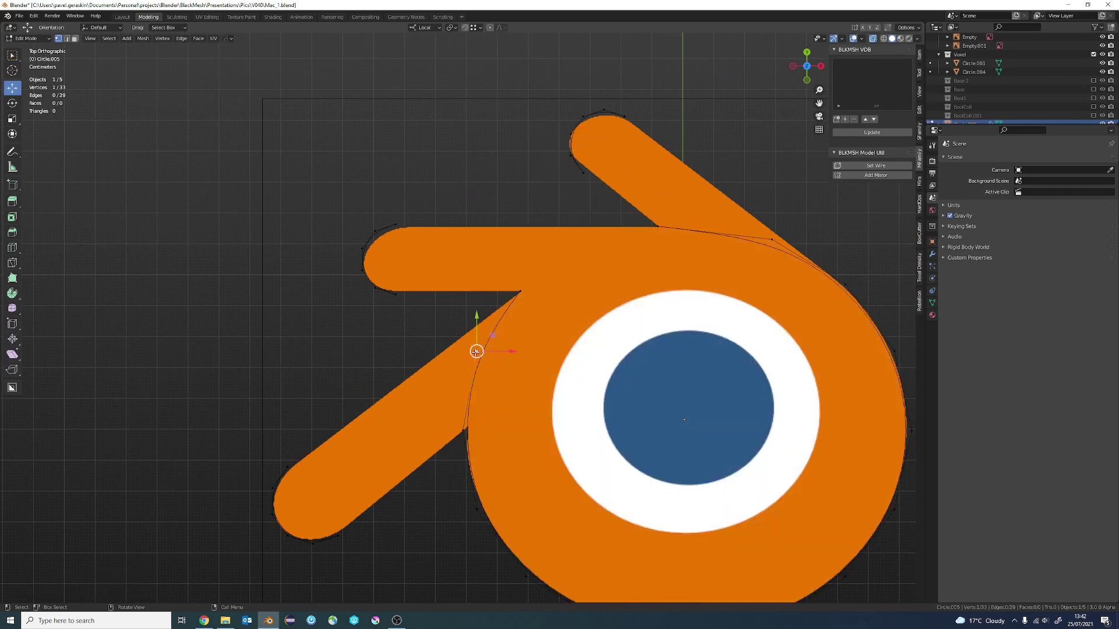
Snap a vertex onto the logo outline and remove the stray long edge
middle_click_drag(657, 228, 619, 280, "shift")
scroll(741, 298, "up", 3)
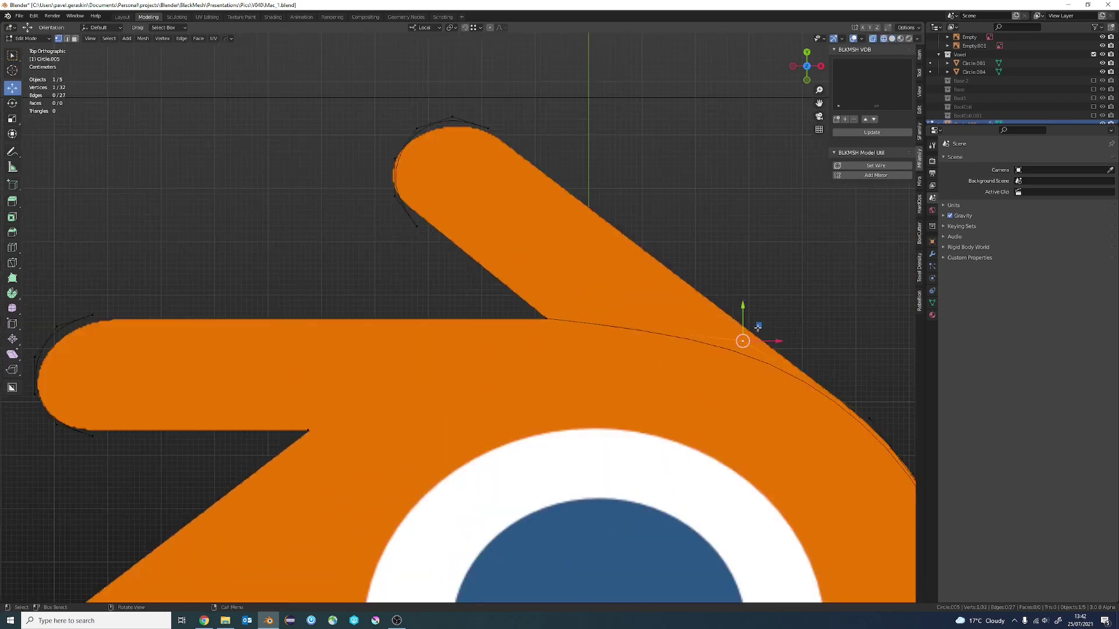
left_click_drag(750, 326, 759, 336)
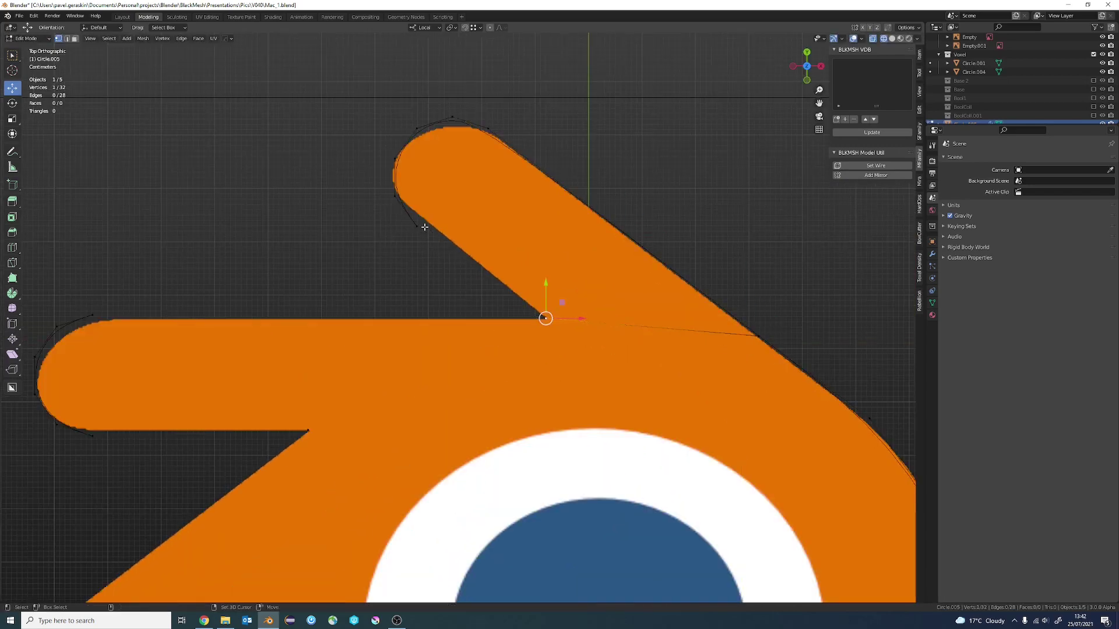
left_click(582, 322)
key("x")
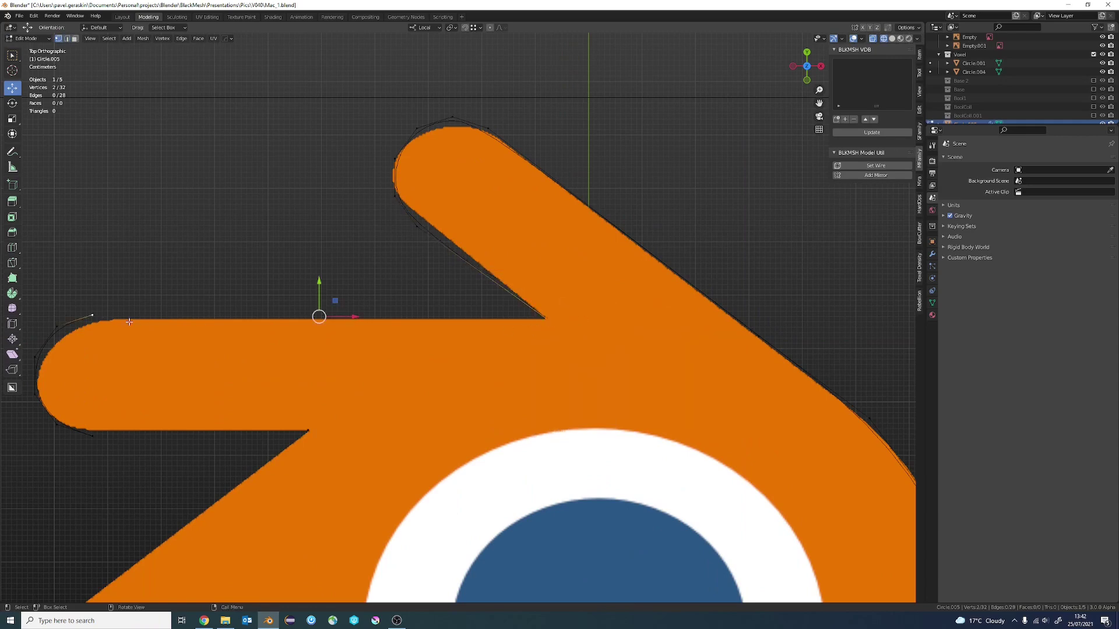
left_click(311, 430)
scroll(311, 430, "down", 2)
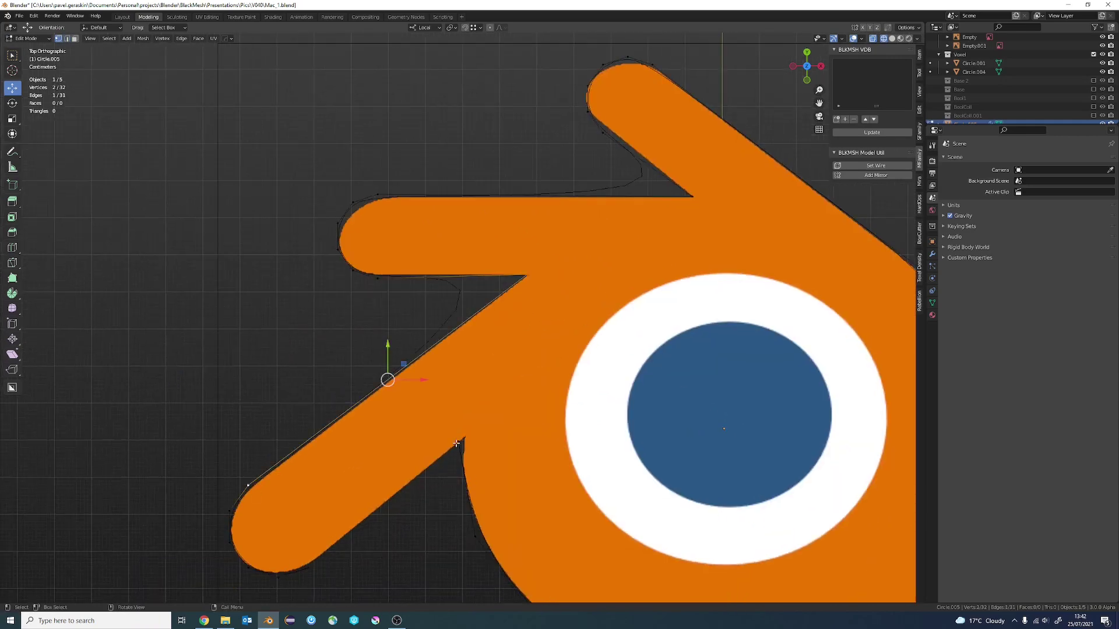
Join the outline's two open ends and fill the whole outline as one face
key("f")
scroll(456, 444, "down", 2)
key("a")
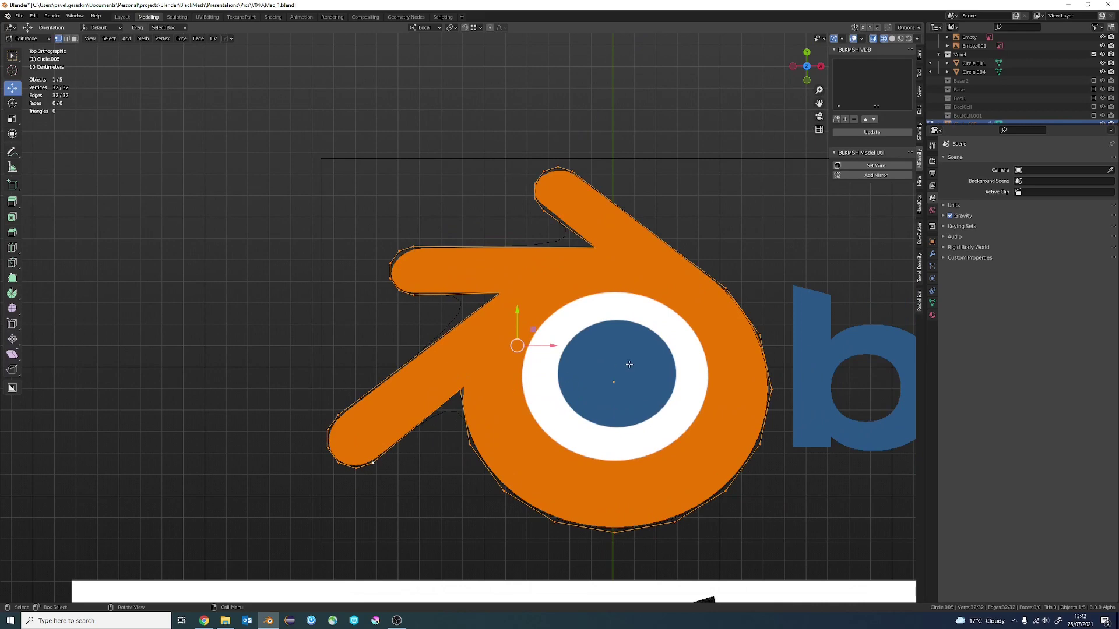
key("f")
middle_click_drag(630, 364, 590, 319)
key("alt+a")
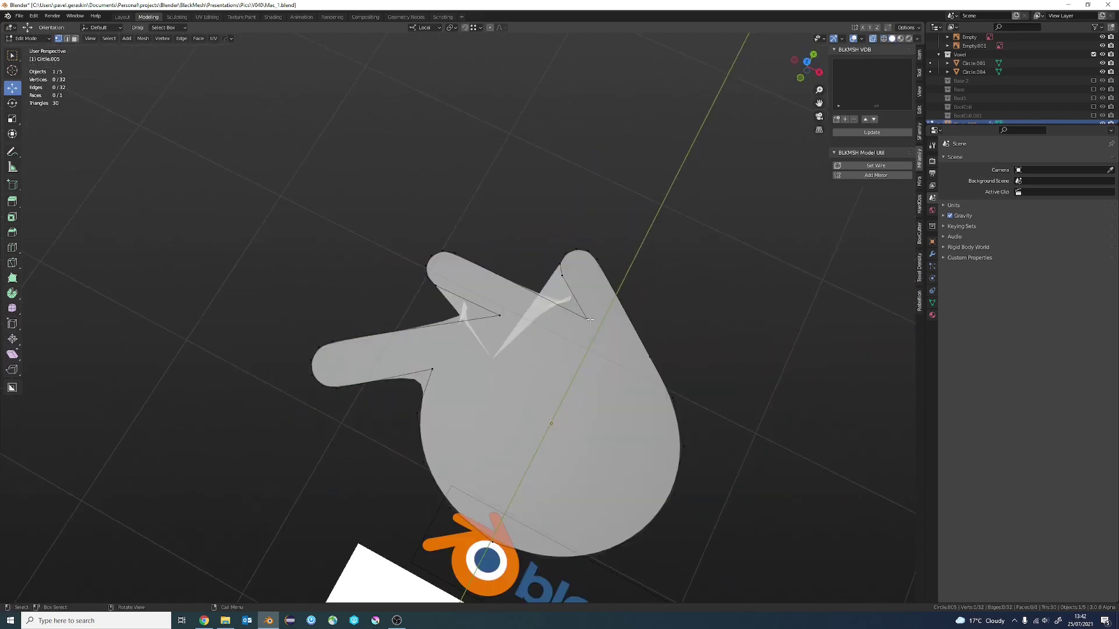
Extrude the whole logo face upward into a thick slab
left_click(590, 319)
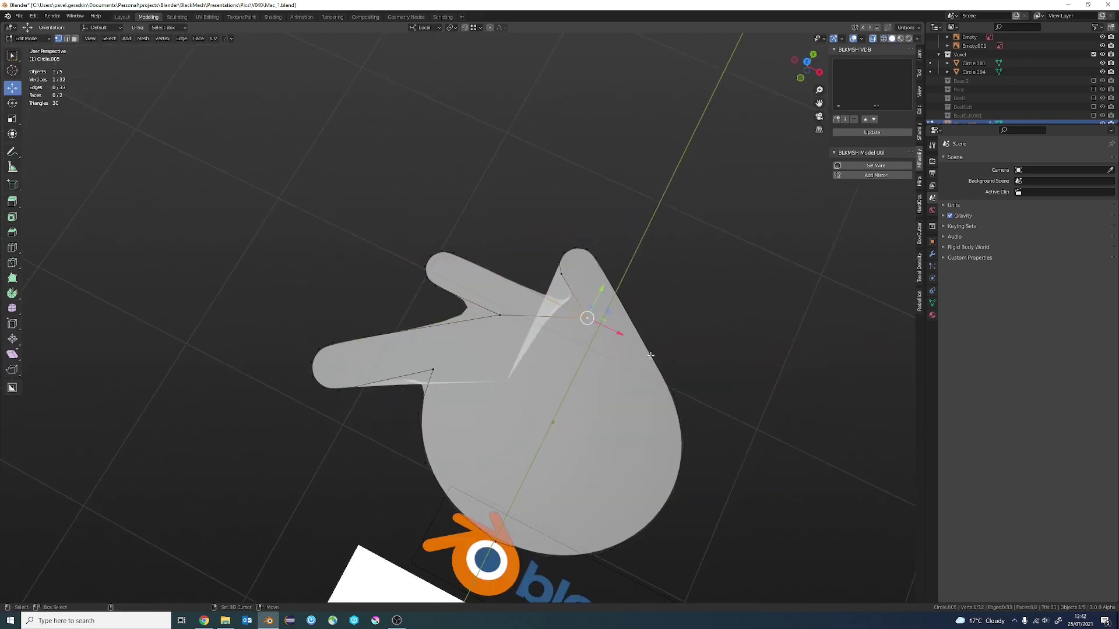
middle_click_drag(443, 373, 460, 326)
key("a")
key("e")
left_click(461, 367)
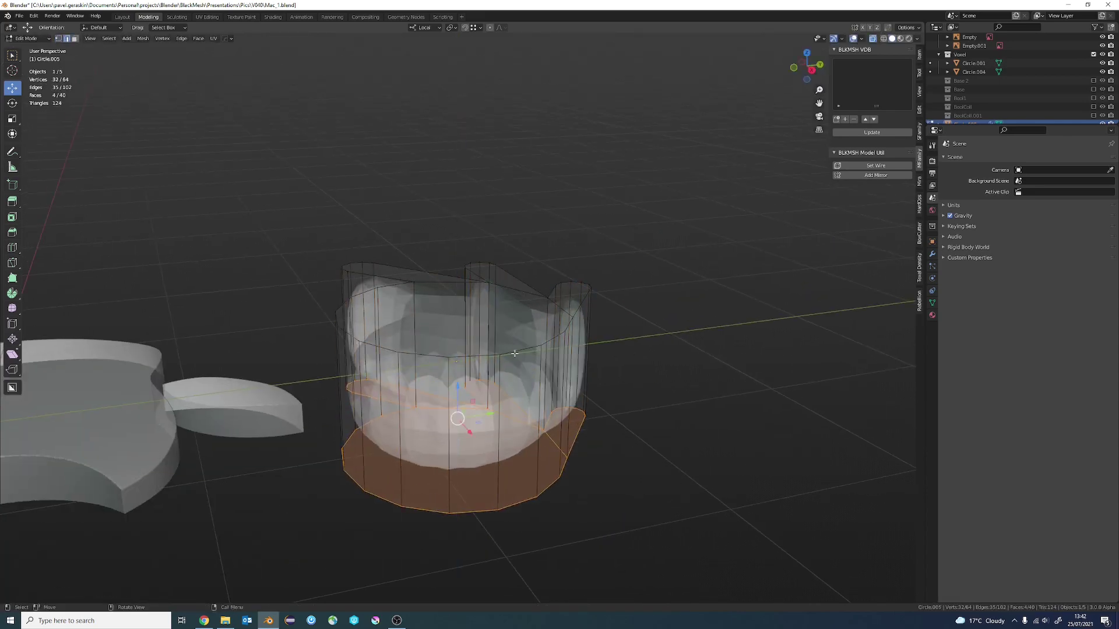
middle_click_drag(461, 366, 559, 317)
Crease the slab's top and bottom boundary loops and side corner edges to 1
left_click(559, 318, "shift")
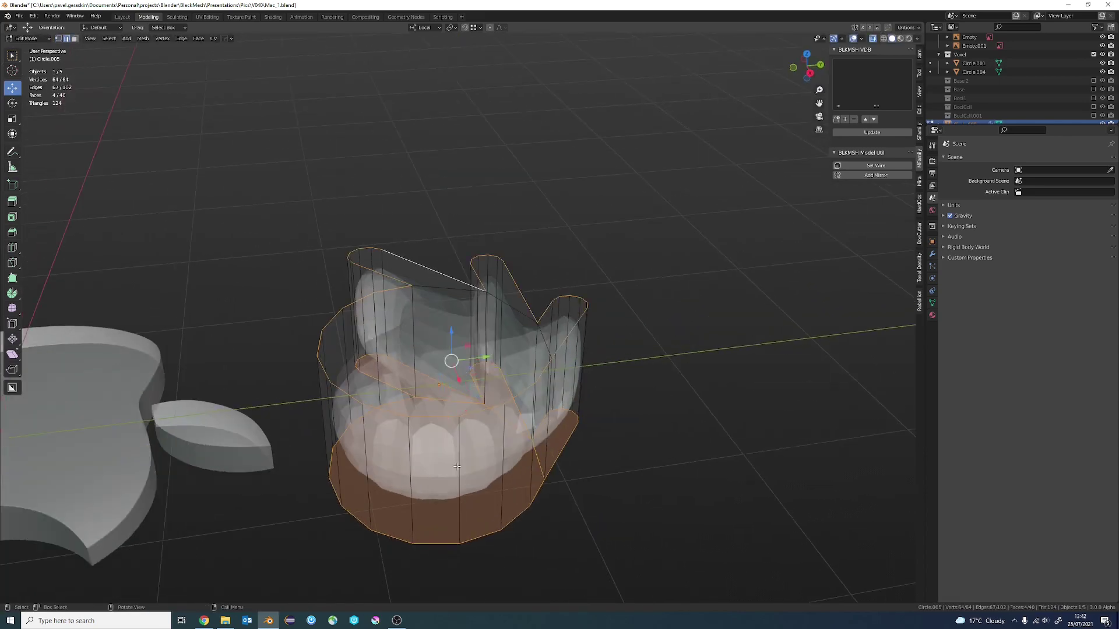
key("alt+z")
key("shift+e")
left_click(729, 542)
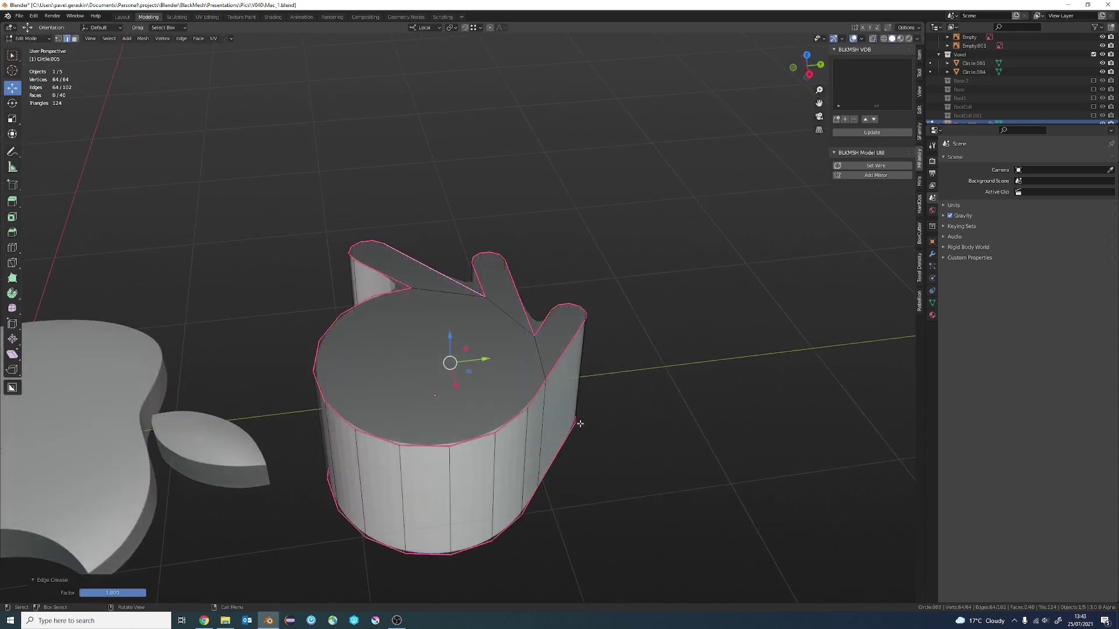
mouse_move(580, 424)
middle_mouse_down()
mouse_move(467, 330)
mouse_move(575, 453)
middle_mouse_up()
left_click(468, 330)
key("shift+e")
left_click(576, 453)
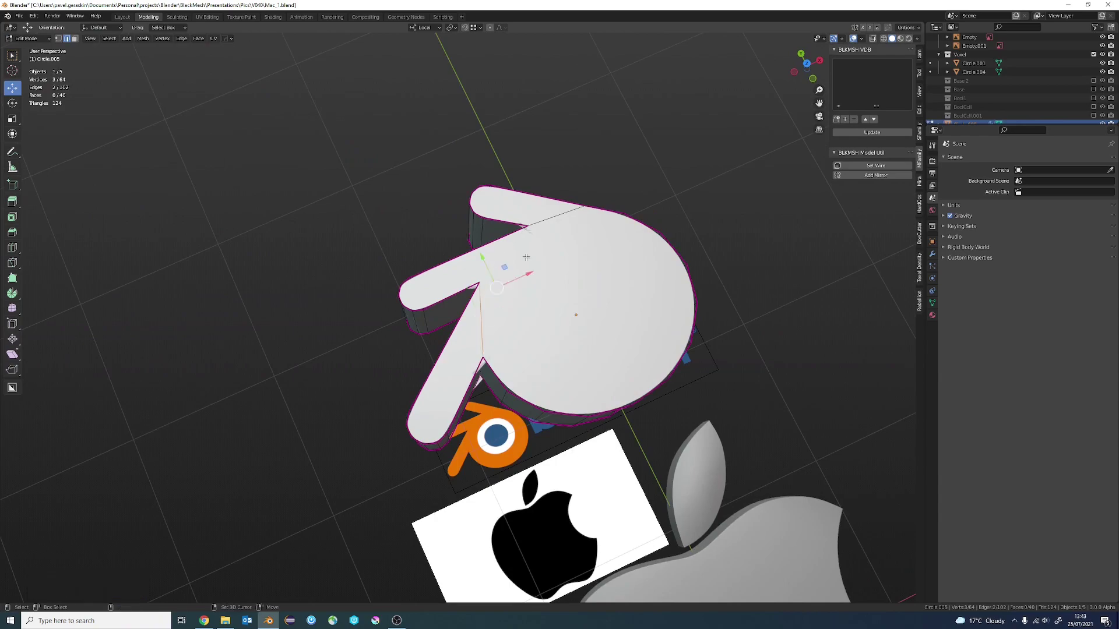
left_click(526, 257, "shift")
middle_click_drag(526, 257, 501, 363)
Return to object mode in top view and add a MiraCube object
key("Tab")
key("KP_7")
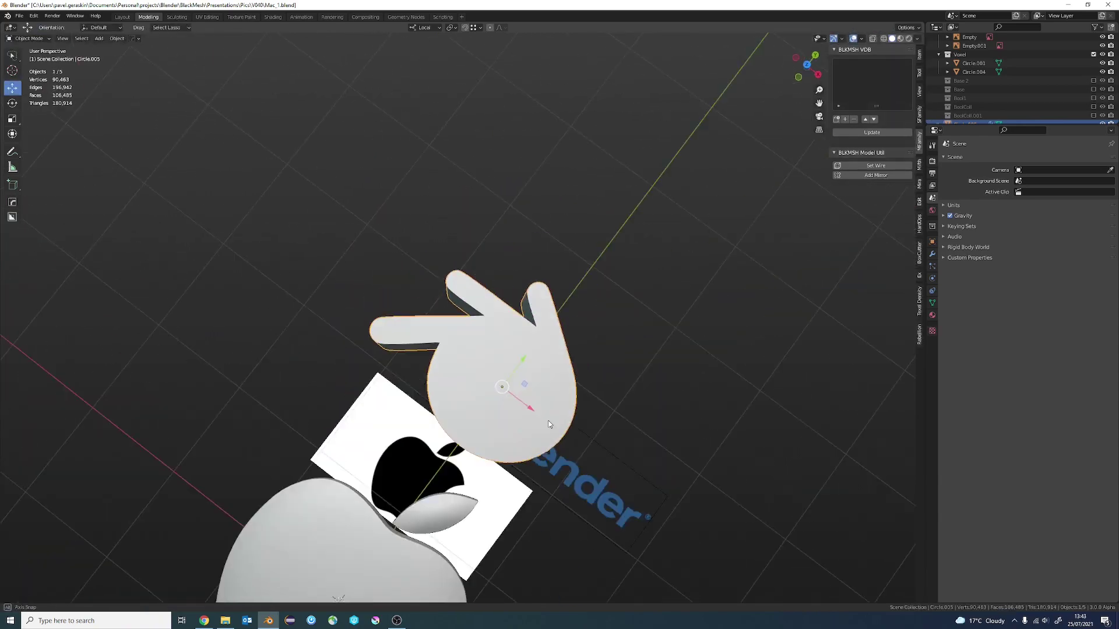
scroll(559, 355, "up", 2)
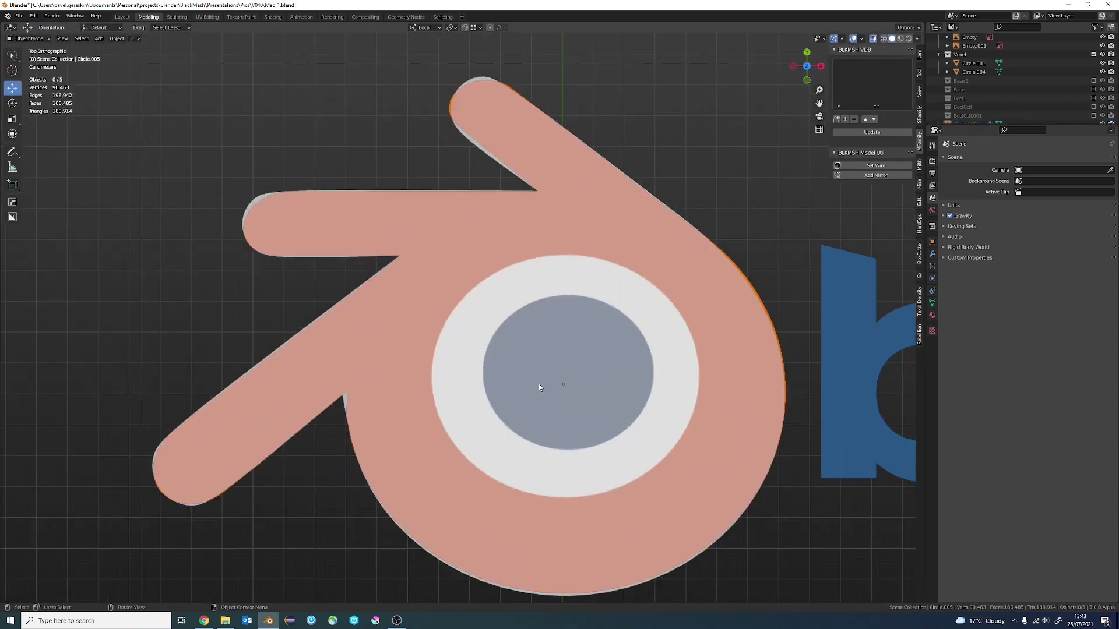
scroll(538, 383, "down", 1)
scroll(512, 410, "up", 1)
key("shift+a")
left_click(669, 181)
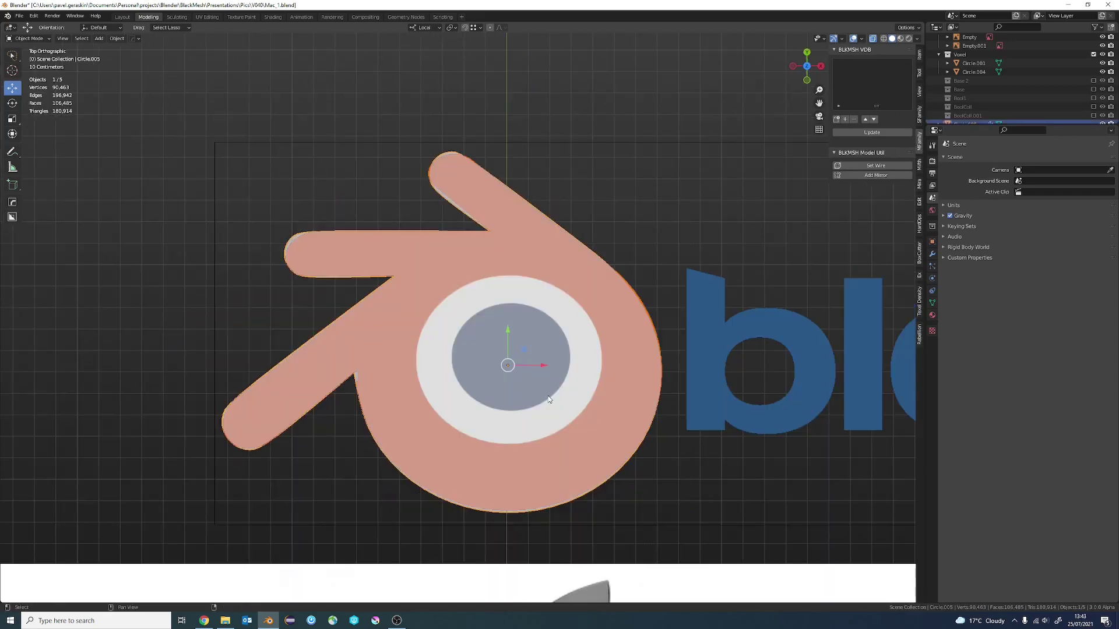
Add a circle and squash it along one axis to match the logo's white ring
key("shift+a")
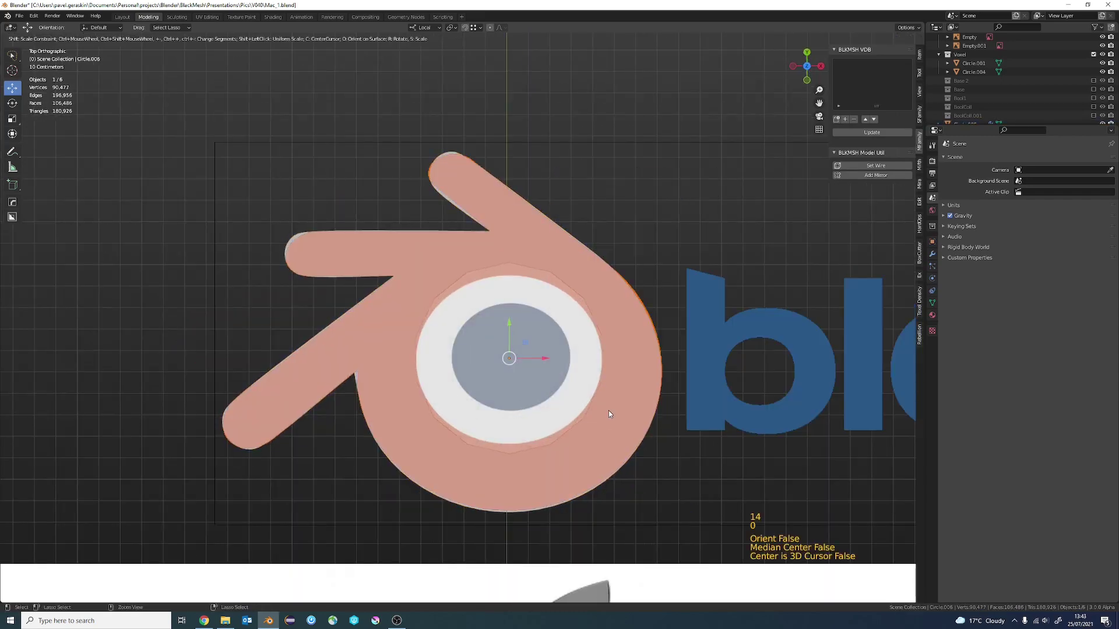
left_click(539, 273)
scroll(537, 278, "up", 3)
key("s")
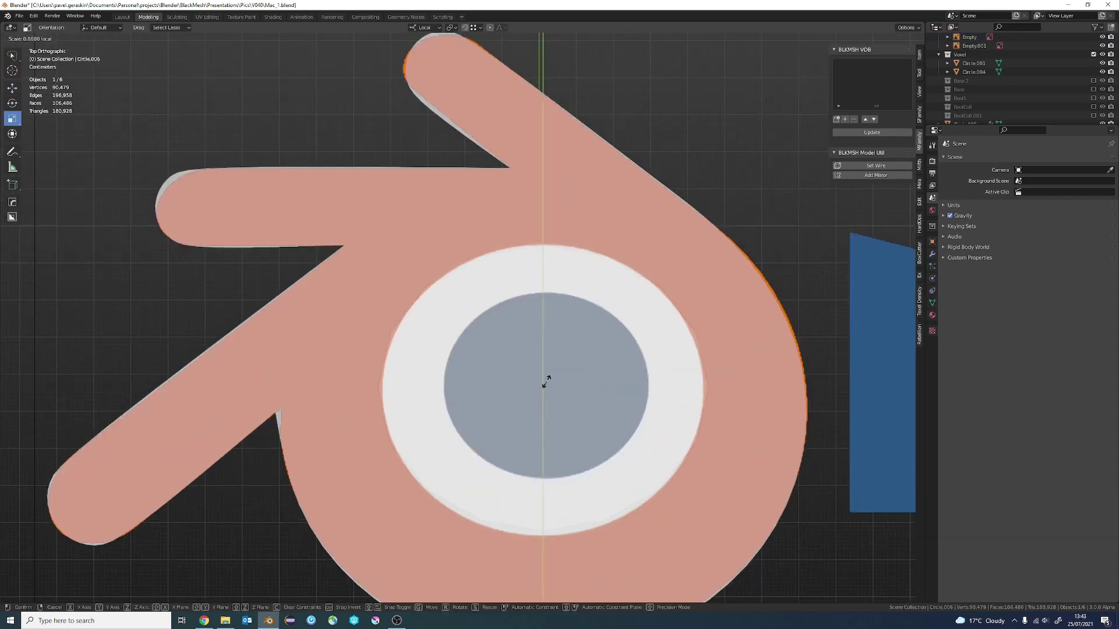
left_click(546, 382)
key("Escape")
key("Tab")
Extrude the circle's face upward into a cylinder and give it subdivision level 2
mouse_move(544, 365)
middle_mouse_down()
mouse_move(493, 317)
mouse_move(602, 340)
middle_mouse_up()
scroll(548, 315, "down", 3)
mouse_move(474, 287)
middle_mouse_down()
mouse_move(472, 524)
mouse_move(446, 516)
mouse_move(482, 345)
mouse_move(531, 397)
middle_mouse_up()
left_click(472, 557)
key("ctrl+z")
key("Tab")
key("ctrl+2")
key("KP_7")
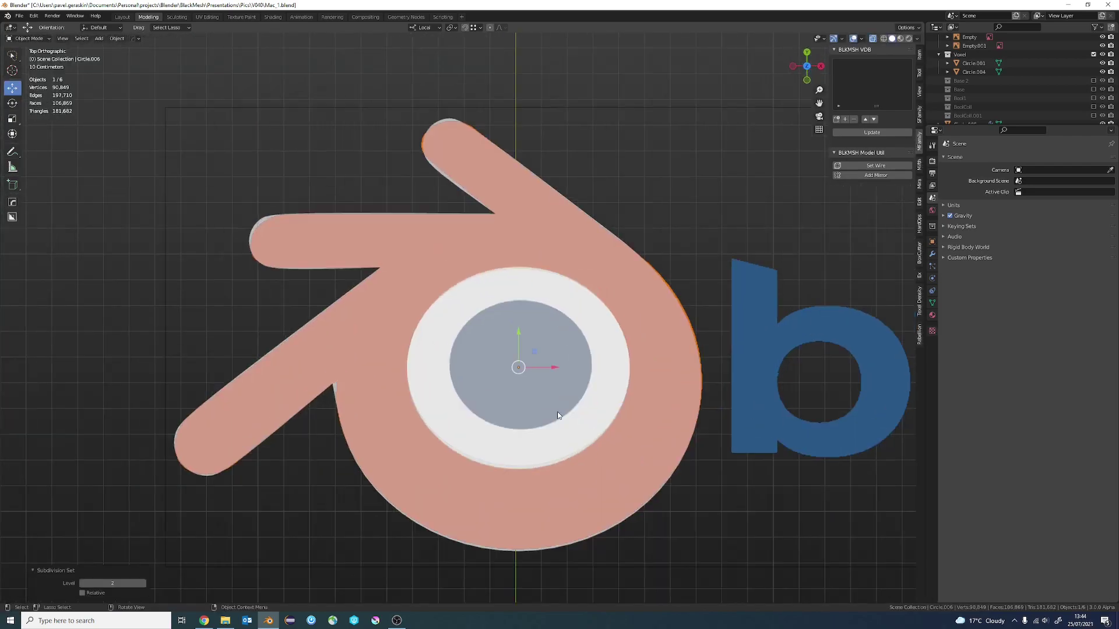
key("Tab")
key("Tab")
Stretch the ring cylinder slightly along Y in top view
middle_click_drag(498, 350, 503, 338)
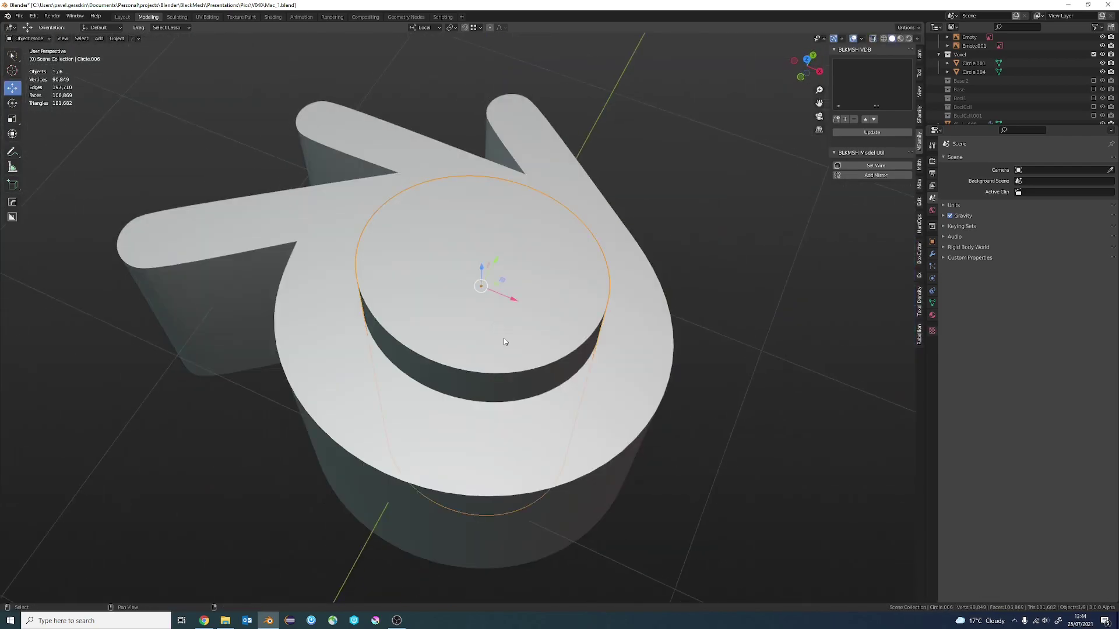
key("KP_7")
key("Tab")
left_click_drag(487, 297, 487, 297)
Duplicate the ring cylinder, make the copy taller and squash it along Y
key("Tab")
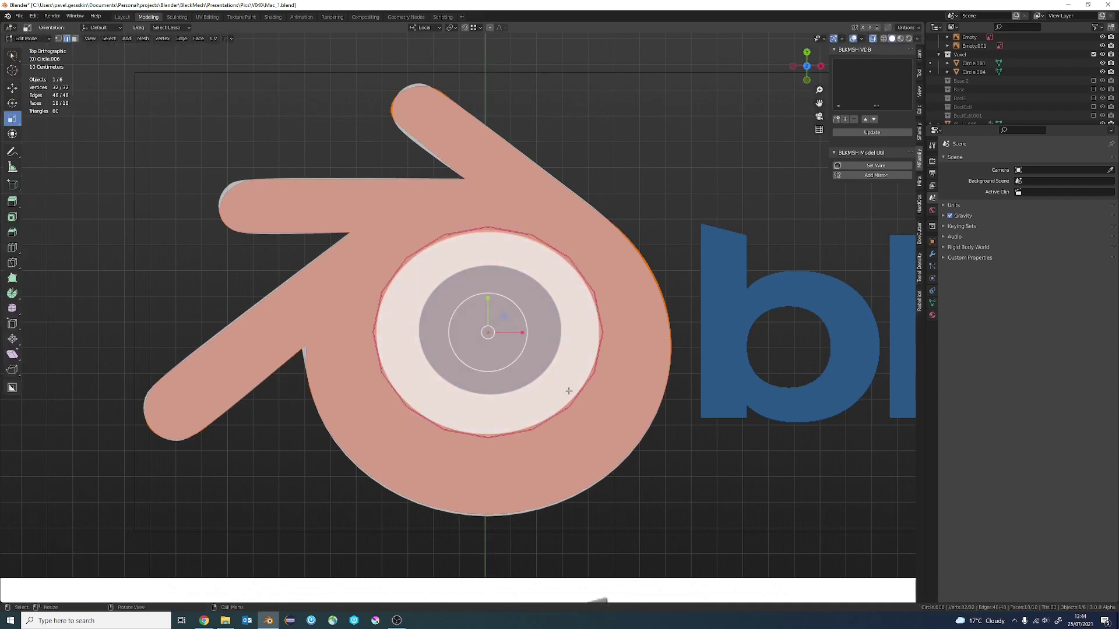
middle_click_drag(512, 345, 559, 326)
key("shift+d")
key("Escape")
key("Tab")
left_click_drag(482, 362, 482, 375)
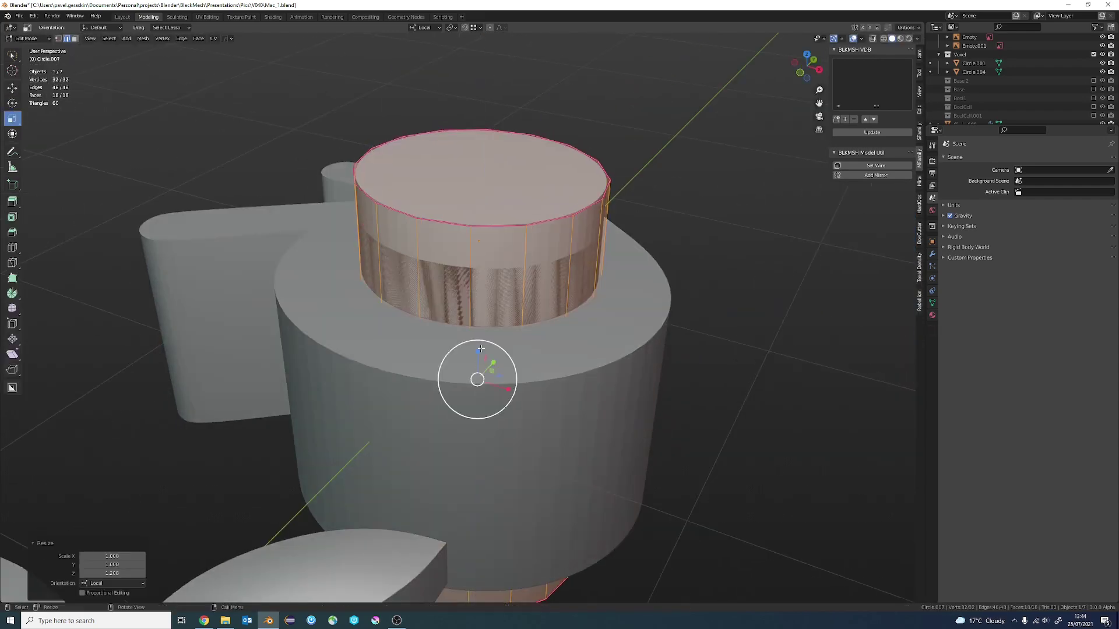
key("KP_7")
left_click_drag(487, 294, 487, 317)
key("s")
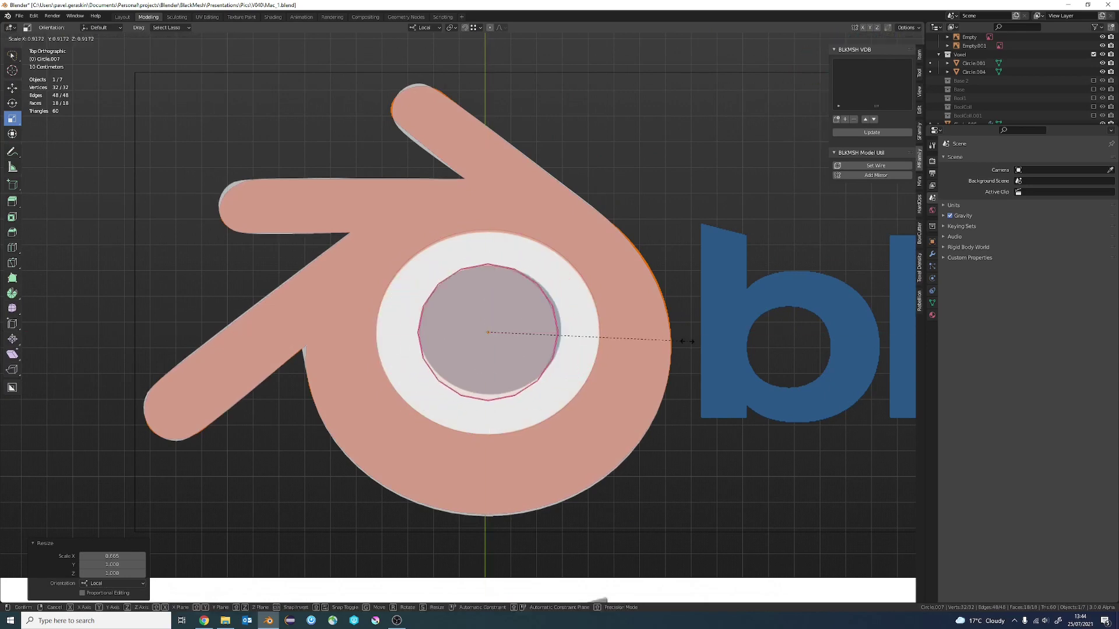
key("y")
key("y")
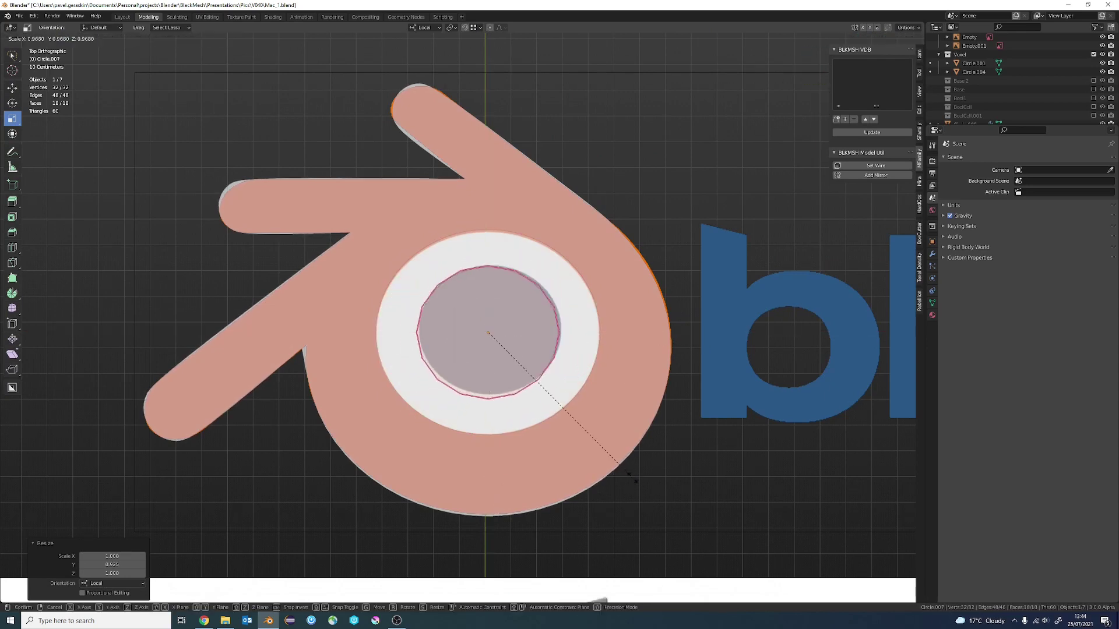
Shrink the copy to fit the logo's inner blue circle, then leave mesh editing
key("shift+z")
left_click(631, 475)
key("g")
key("shift+z")
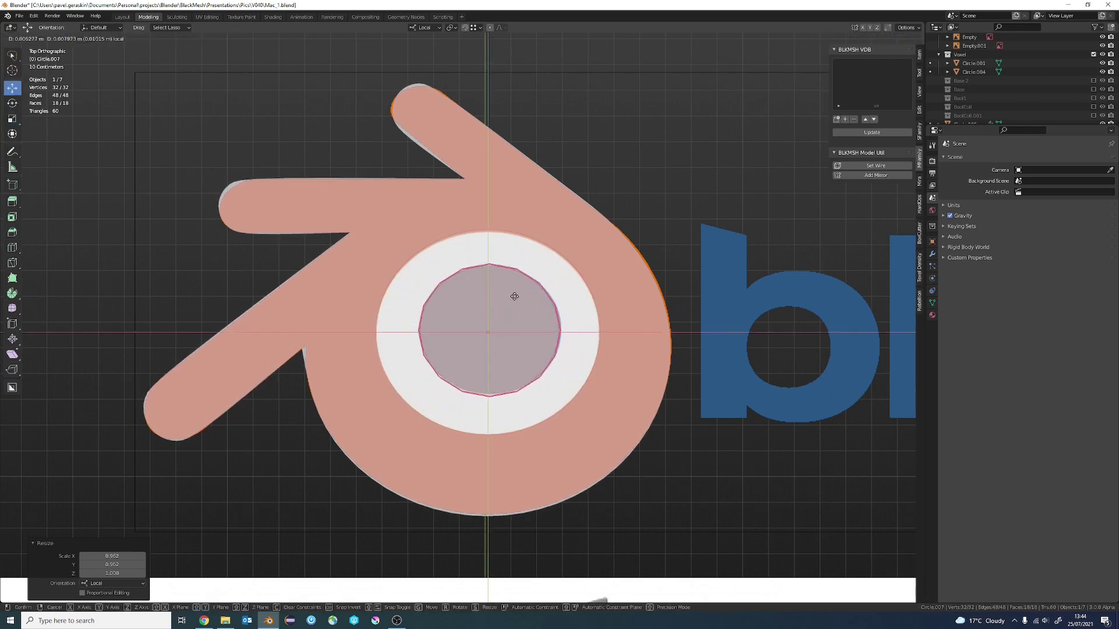
key("Escape")
key("s")
left_click(513, 297)
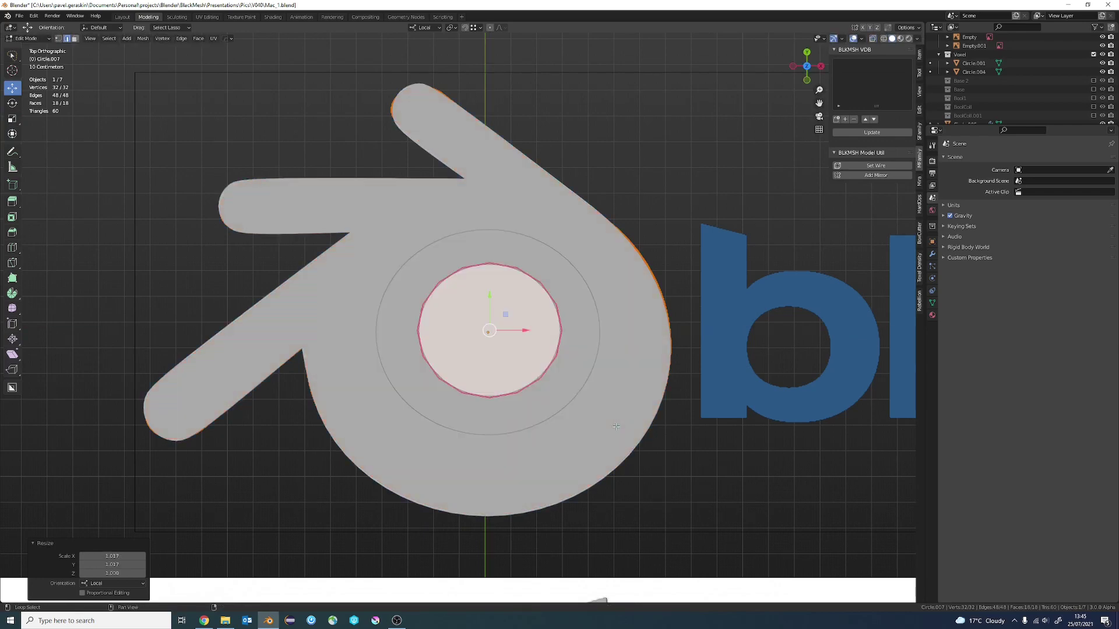
mouse_move(616, 426)
middle_mouse_down()
mouse_move(694, 392)
mouse_move(583, 361)
middle_mouse_up()
key("Tab")
Save, then select all three logo pieces and move them over the apple
scroll(547, 423, "down", 2)
key("ctrl+s")
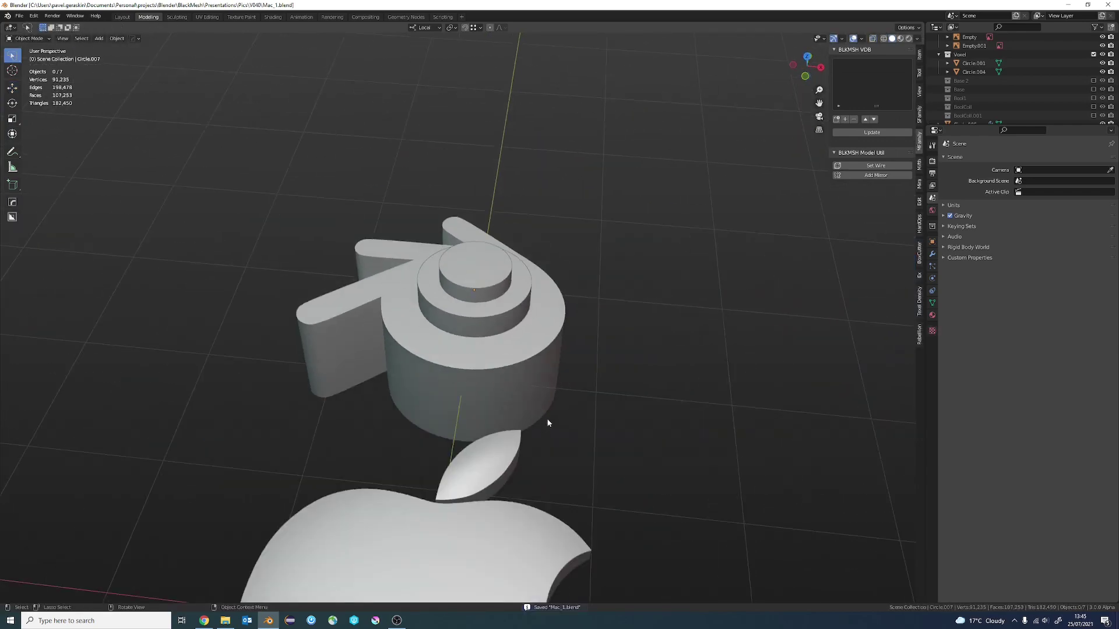
scroll(548, 423, "down", 2)
key("KP_7")
scroll(532, 317, "up", 4)
key("a")
key("g")
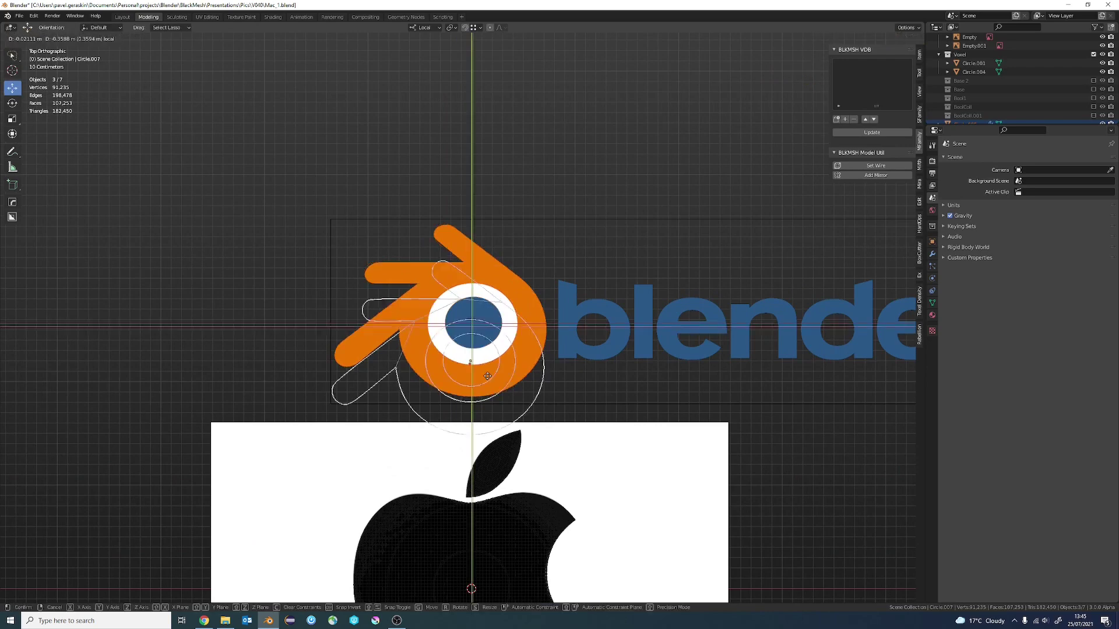
left_click(487, 376)
Shrink the logo pieces to 0.012 scale and centre them inside the apple
middle_click_drag(528, 528, 515, 359, "shift")
key("s")
left_click(480, 396)
key("g")
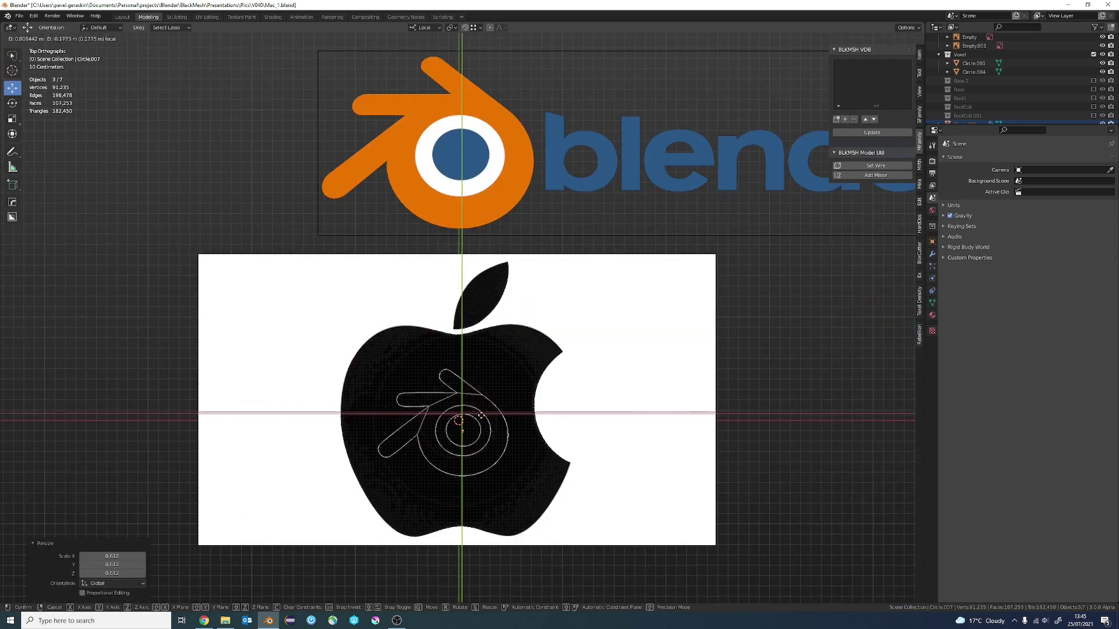
left_click(481, 416)
key("s")
left_click(583, 490)
key("g")
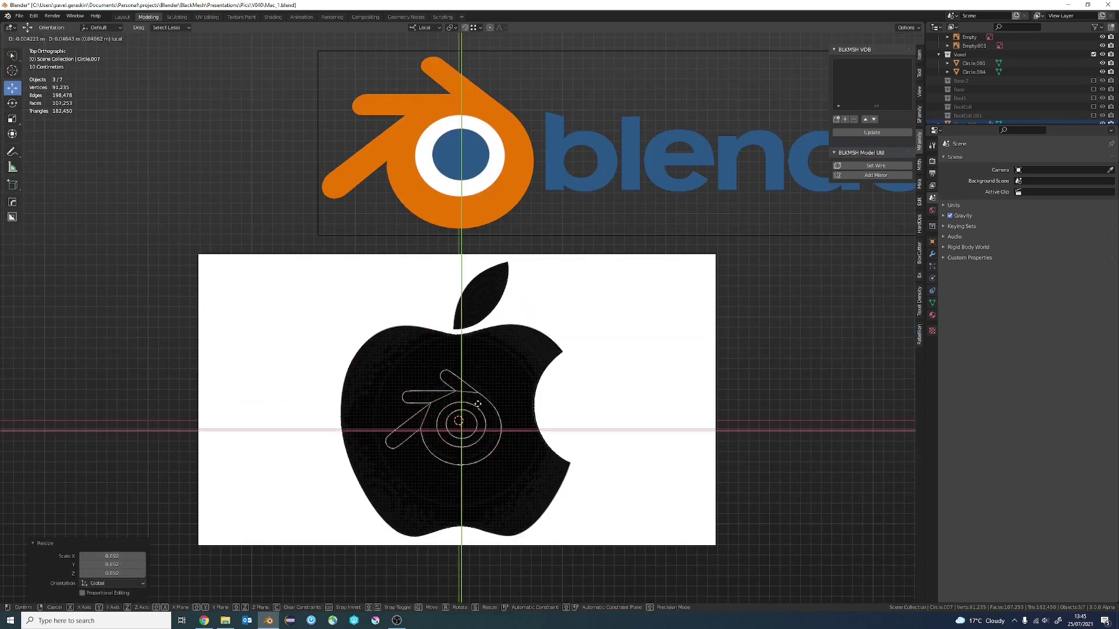
left_click(477, 403)
Nudge the logo outlines into their final position on the apple
scroll(477, 400, "down", 2)
scroll(512, 321, "up", 8)
key("g")
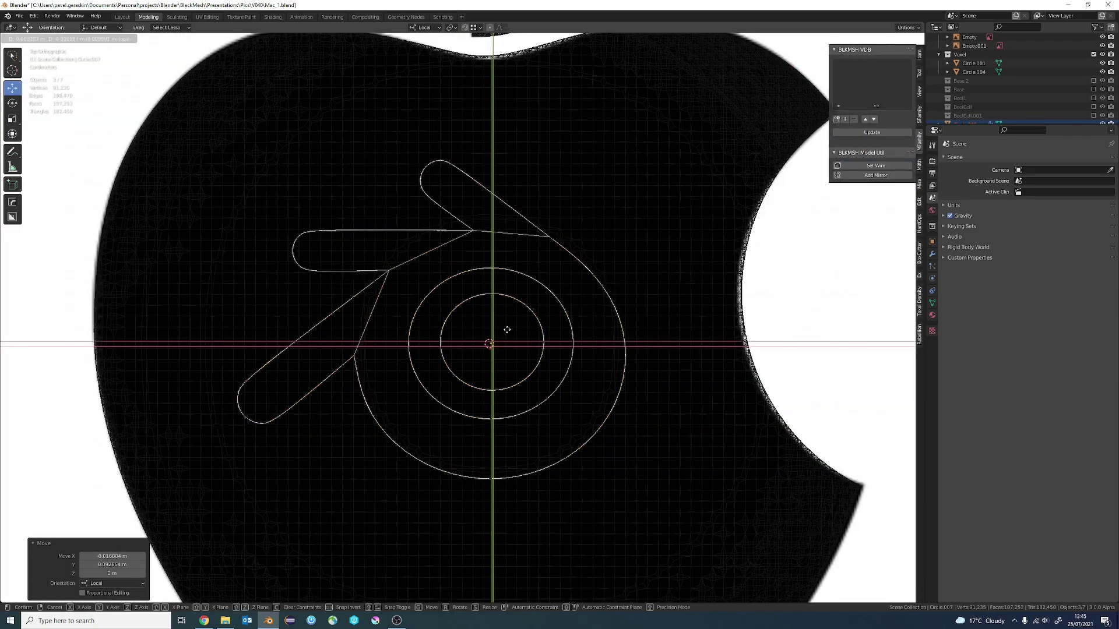
left_click(508, 331)
Select the apple slab and orbit to inspect the extruded tiers in 3D
scroll(524, 350, "down", 4)
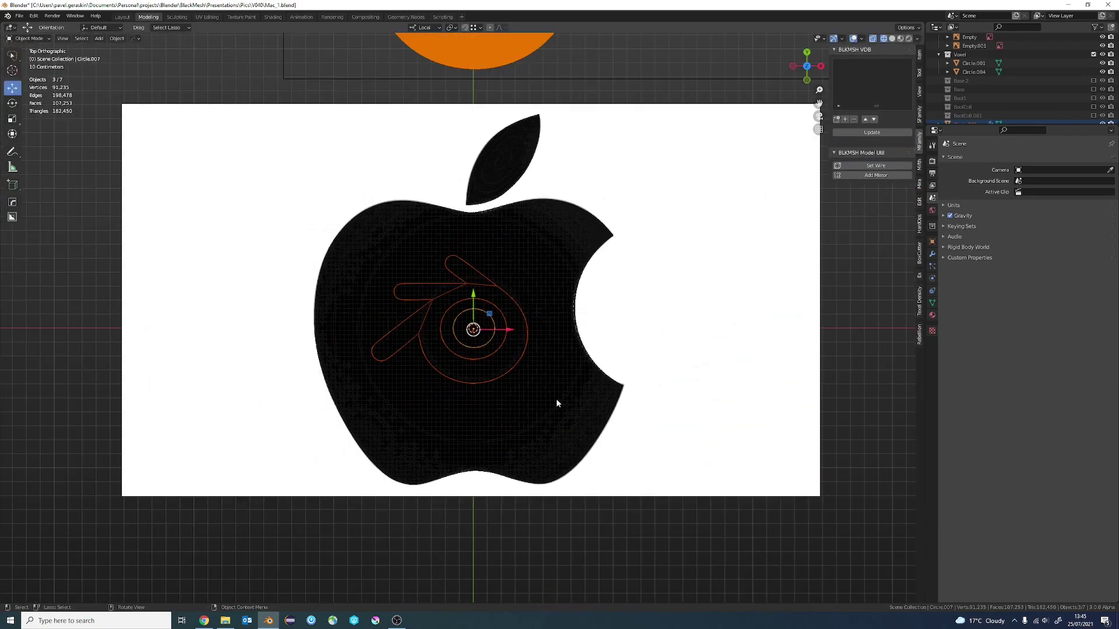
mouse_move(557, 403)
middle_mouse_down()
mouse_move(603, 299)
mouse_move(583, 394)
middle_mouse_up()
scroll(577, 361, "up", 5)
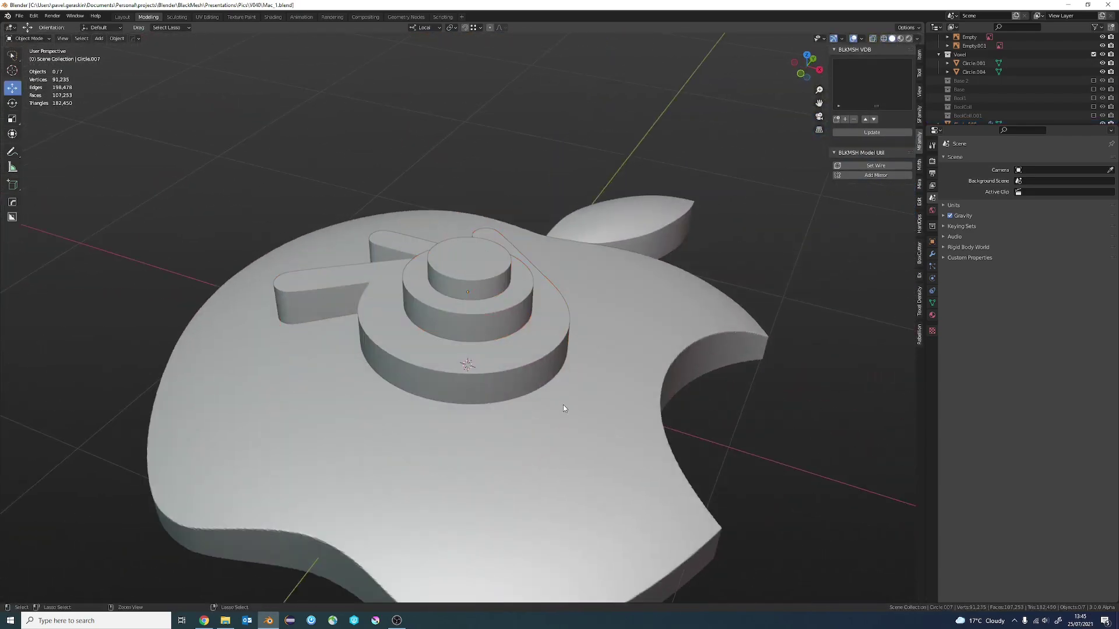
scroll(577, 408, "down", 3)
left_click(600, 412)
key("w")
mouse_move(824, 262)
middle_mouse_down()
mouse_move(578, 239)
mouse_move(754, 158)
mouse_move(670, 223)
mouse_move(652, 294)
middle_mouse_up()
Save, then create new collections Blen_1, Blen_2 and Blen_3 in the Outliner
key("ctrl+s")
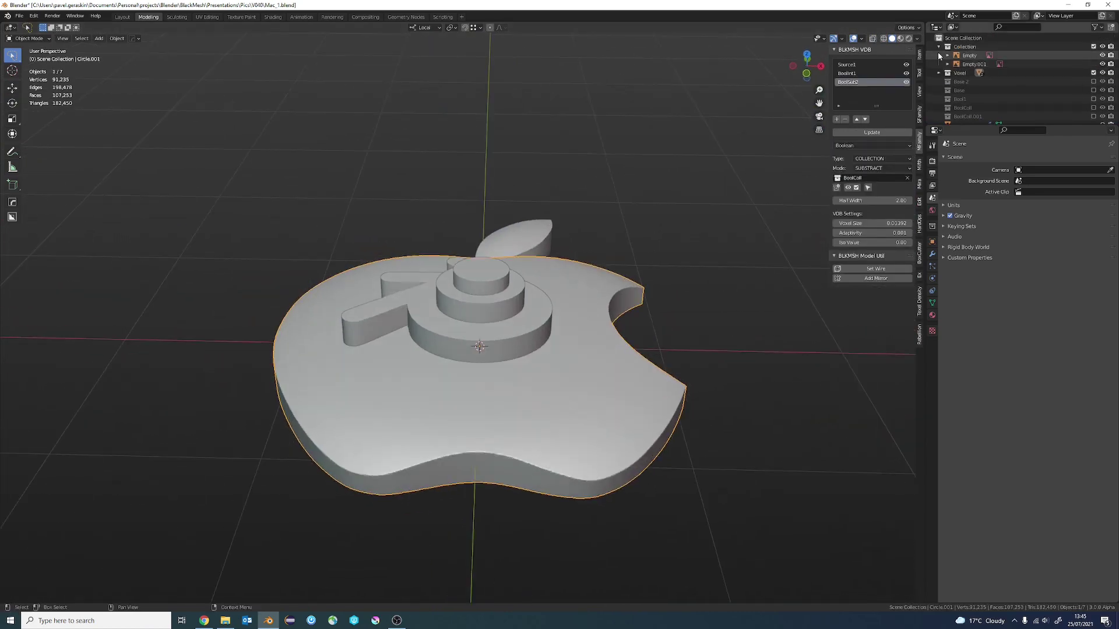
scroll(968, 113, "down", 1)
left_click(979, 93)
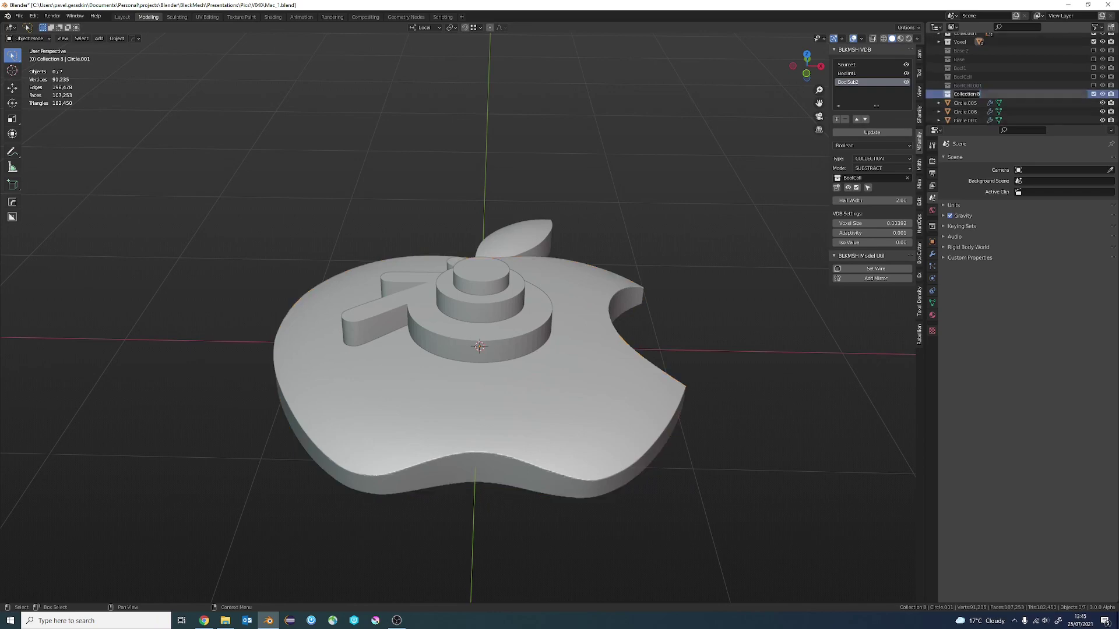
right_click(957, 95)
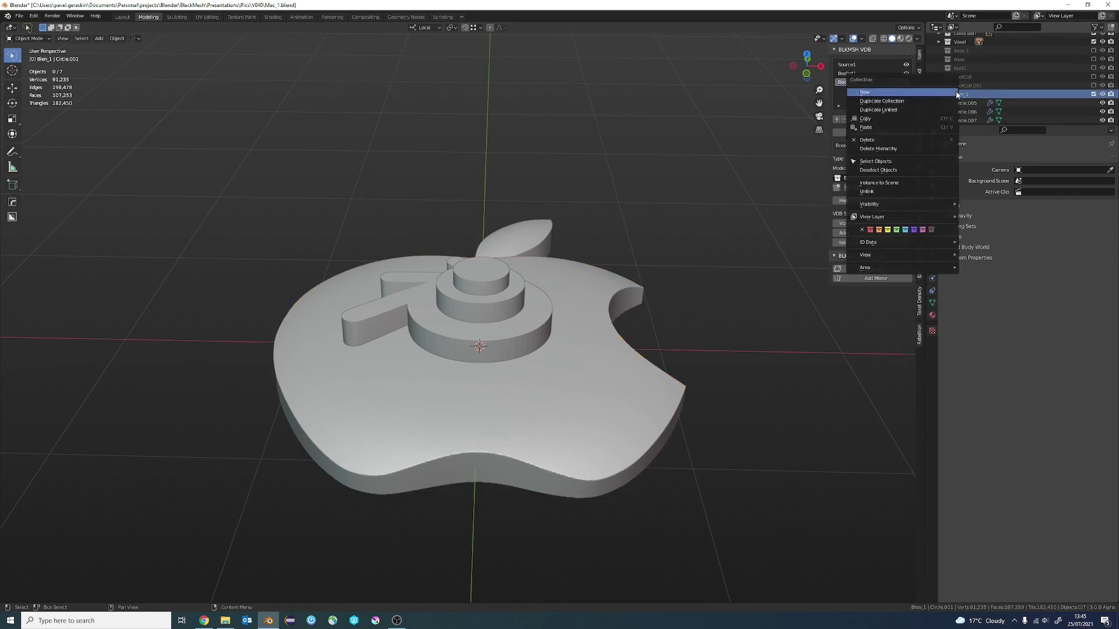
left_click(938, 101)
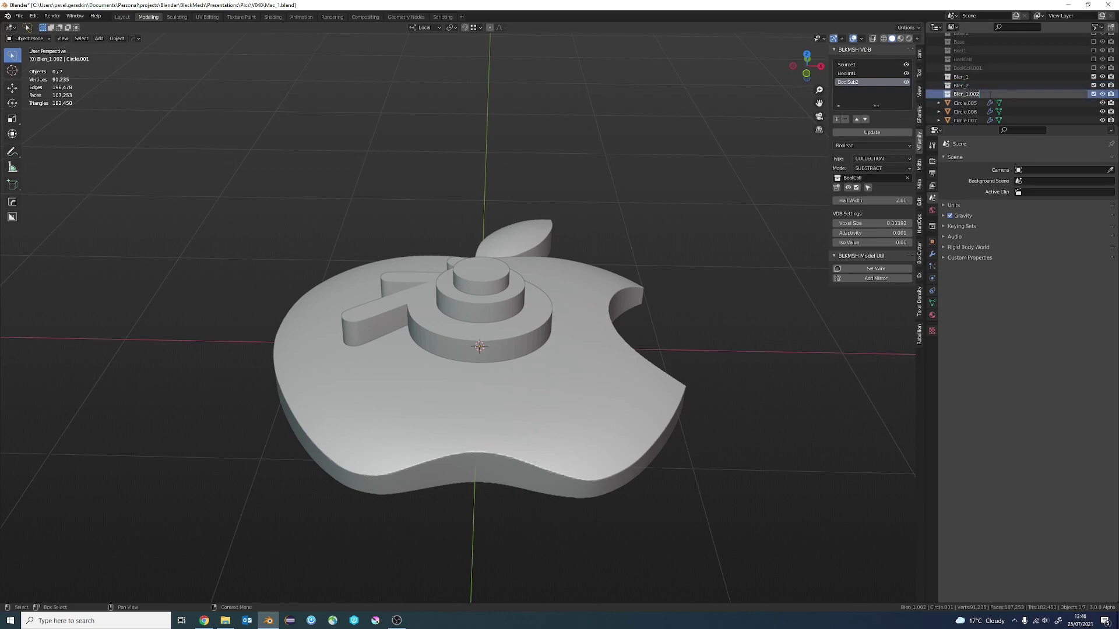
key("Return")
Move each logo curve into its own collection and set the boolean collection to Blen_1
left_click(541, 345)
key("m")
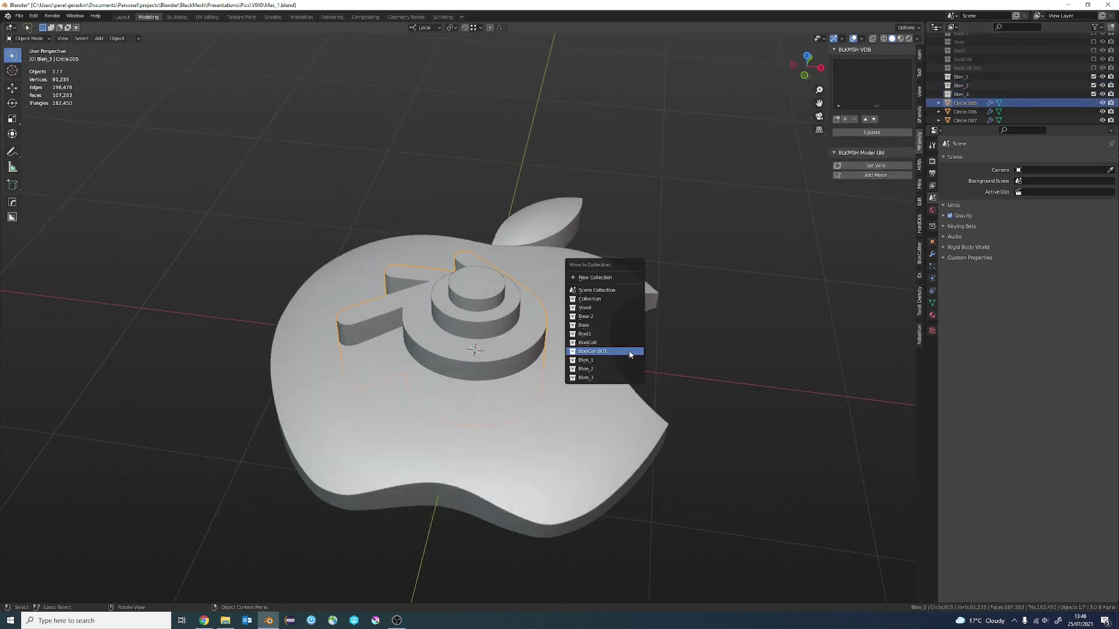
left_click(636, 351)
left_click(527, 338)
key("m")
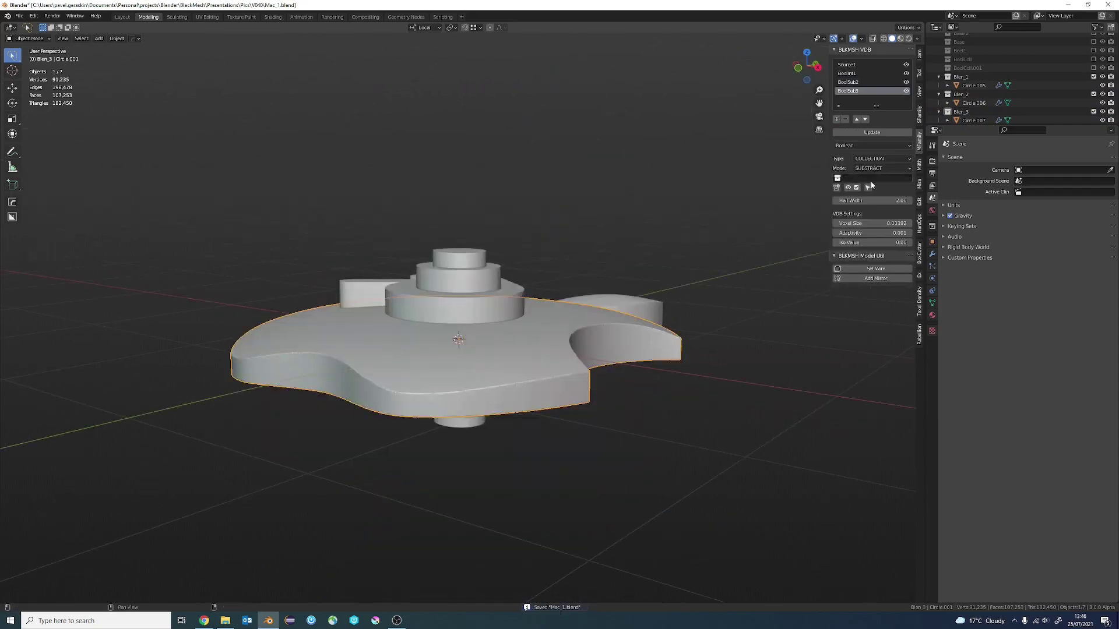
left_click(871, 178)
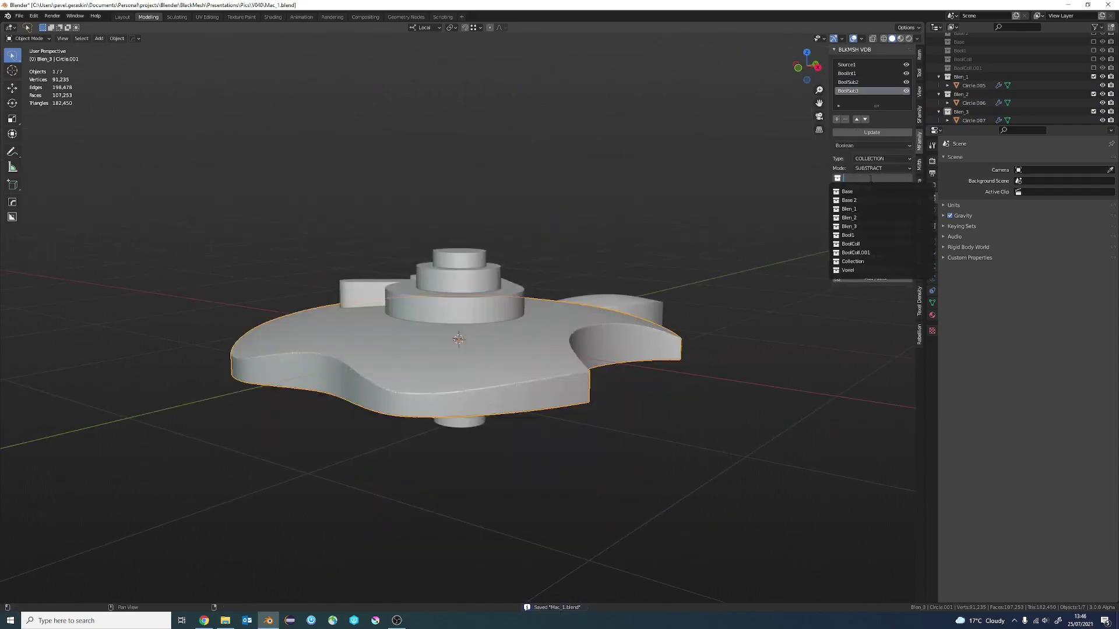
left_click(873, 209)
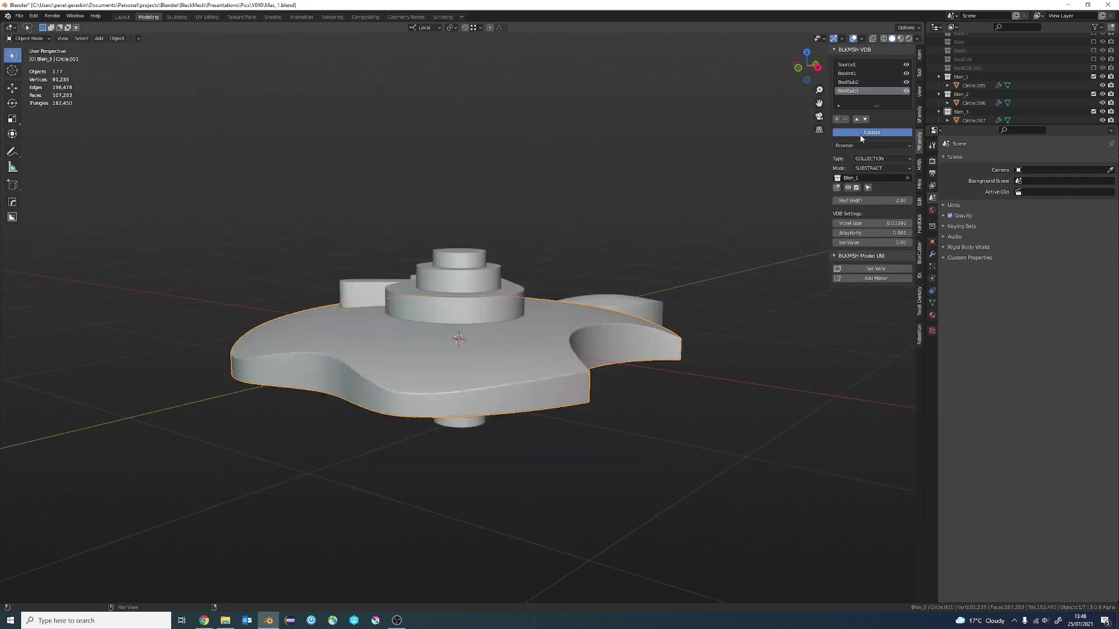
Recompute the VDB mesh with the Blen_1 boolean and inspect the logo in wireframe X-ray
left_click(861, 133)
mouse_move(494, 291)
middle_mouse_down()
mouse_move(515, 279)
mouse_move(587, 313)
middle_mouse_up()
key("shift+d")
key("Escape")
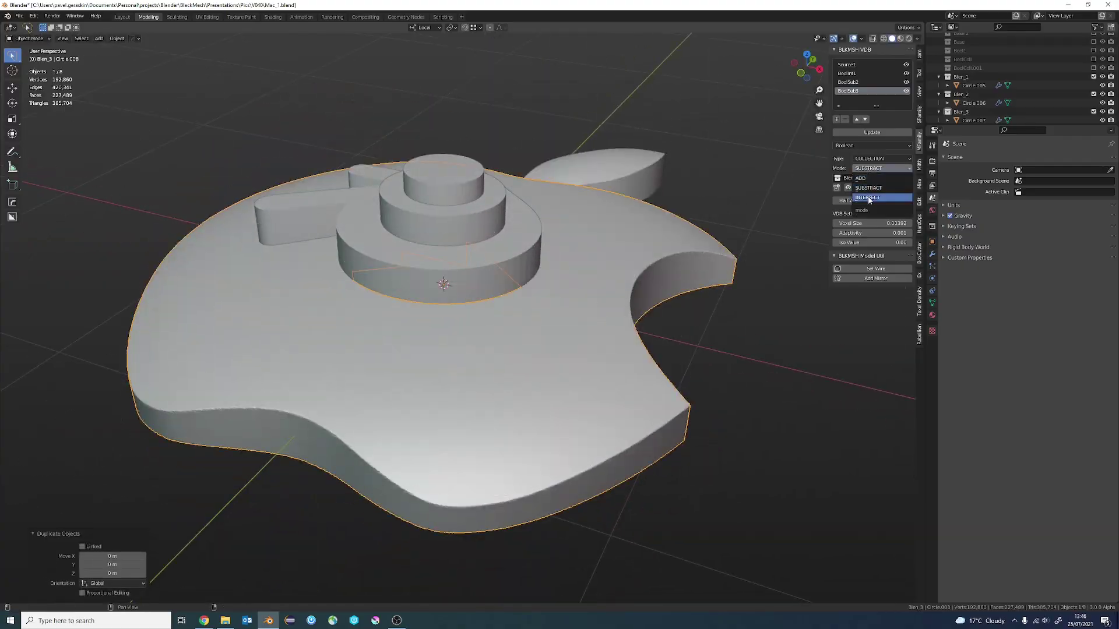
key("shift+z")
mouse_move(467, 305)
middle_mouse_down()
mouse_move(485, 311)
mouse_move(497, 296)
middle_mouse_up()
scroll(491, 303, "up", 3)
key("shift+z")
key("alt+z")
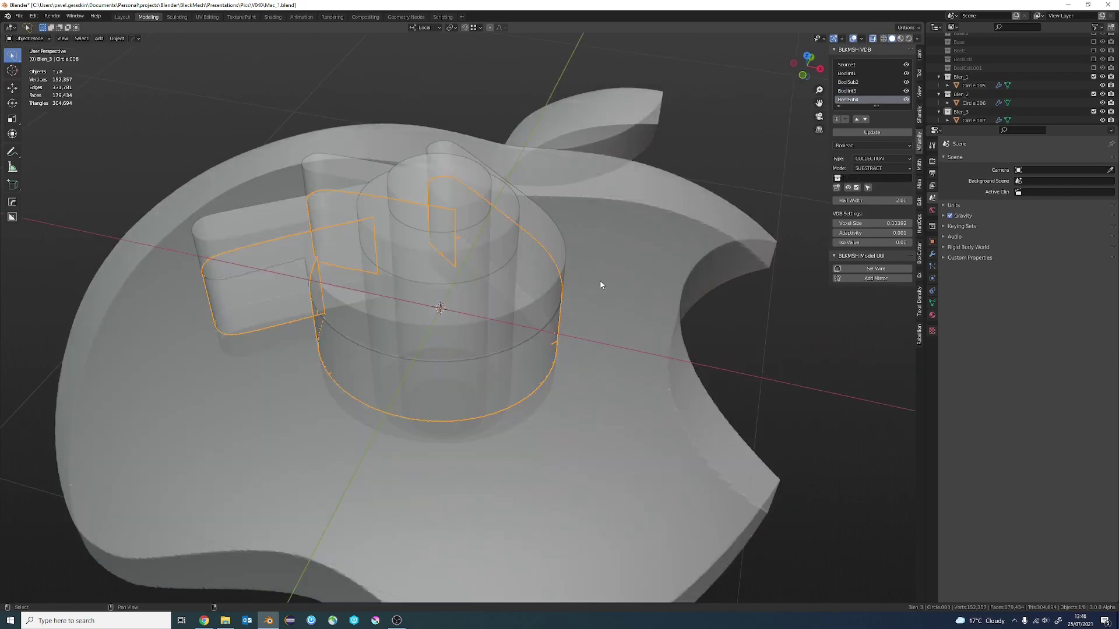
key("shift+z")
mouse_move(802, 148)
middle_mouse_down()
mouse_move(539, 253)
mouse_move(563, 291)
mouse_move(612, 265)
mouse_move(572, 293)
mouse_move(588, 274)
middle_mouse_up()
Set the new boolean step to collection Blen_2 in INTERSECT mode
left_click(856, 177)
left_click(862, 218)
key("shift+d")
key("Escape")
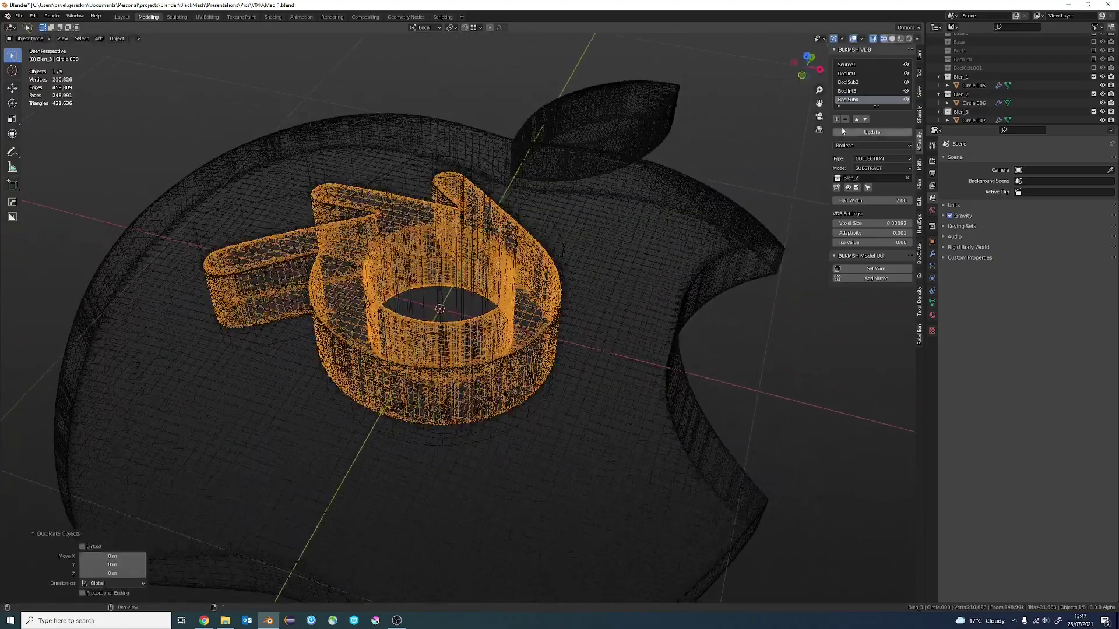
left_click(865, 198)
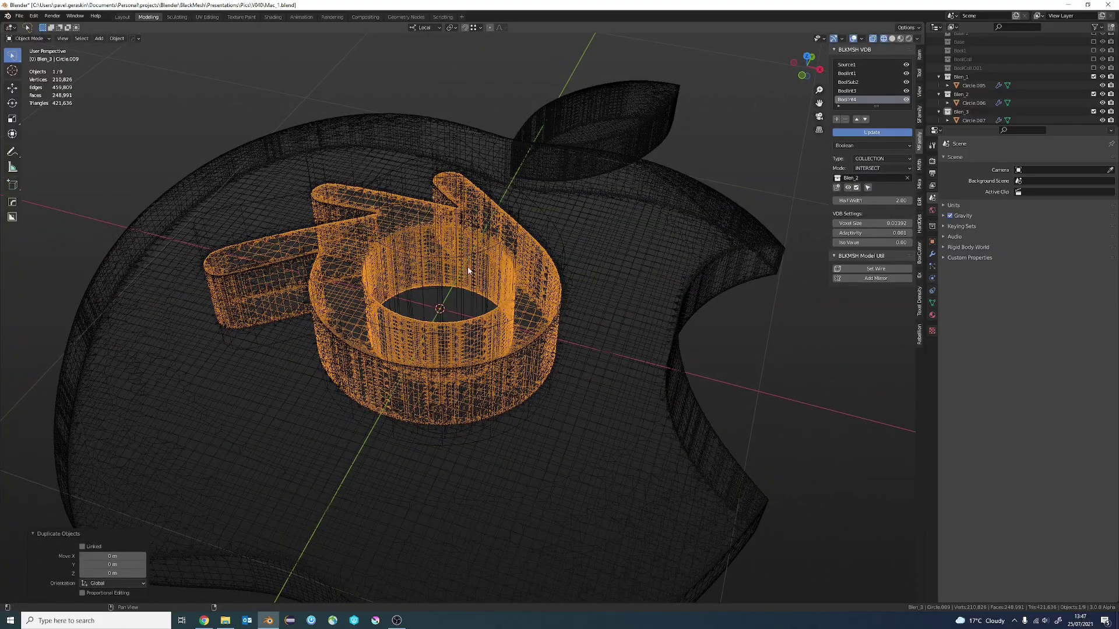
middle_click_drag(542, 268, 517, 253)
key("shift+z")
Hide the Blen_1, Blen_2 and Blen_3 cutter collections in the Outliner
left_click(939, 76)
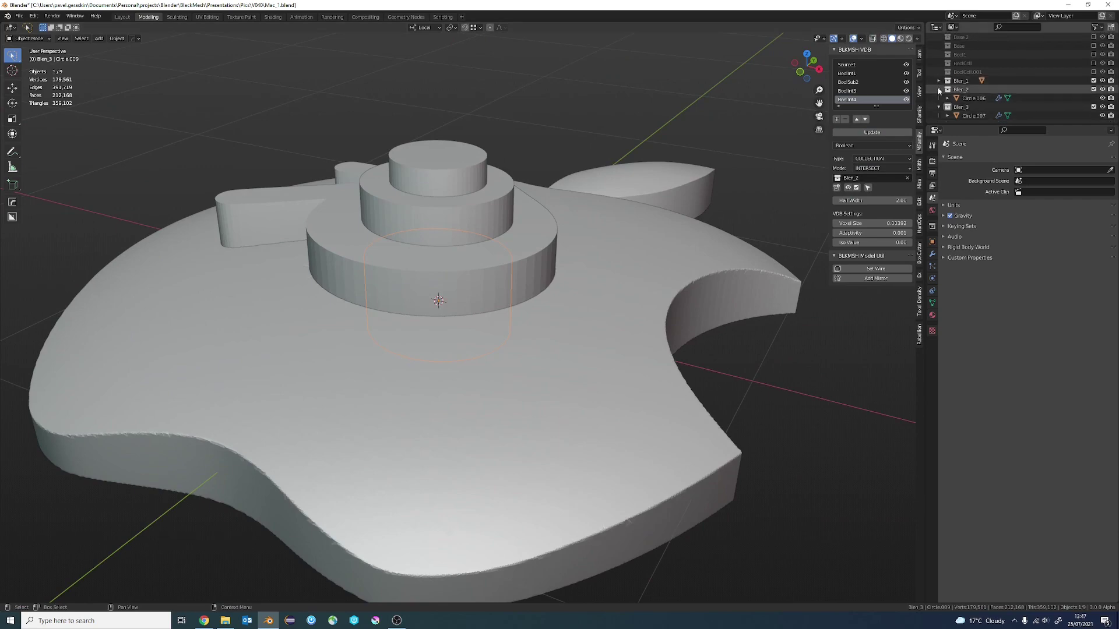
left_click_drag(1093, 98, 1094, 115)
middle_click_drag(525, 292, 228, 327)
Turn the apple's last VDB step into a Gaussian smooth filter with 2 iterations
scroll(451, 302, "down", 2)
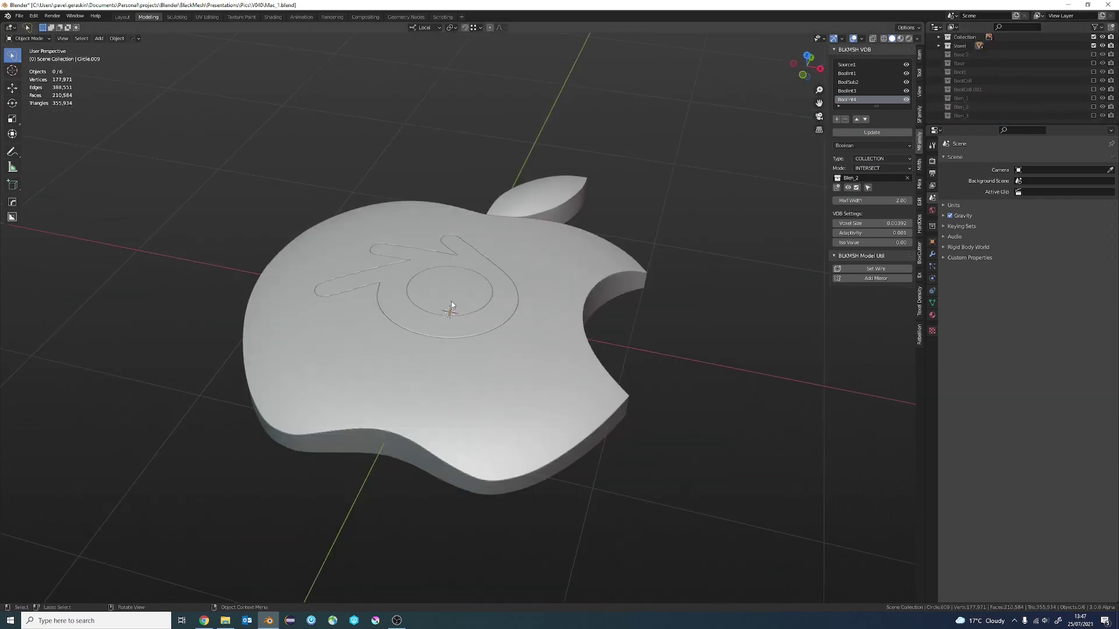
middle_click_drag(508, 369, 527, 355)
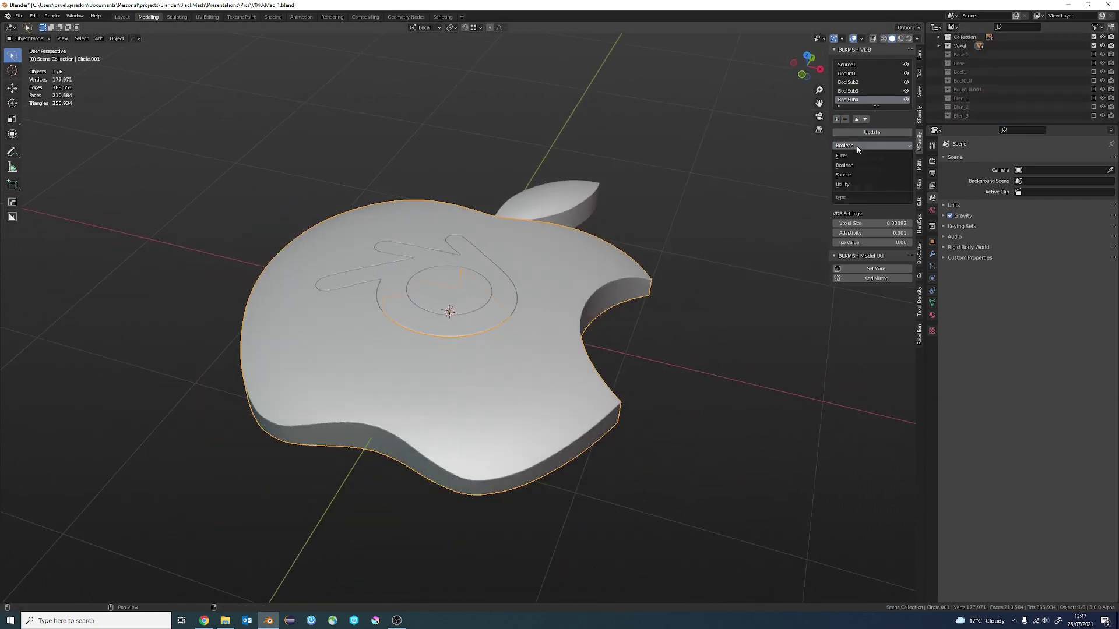
left_click(845, 155)
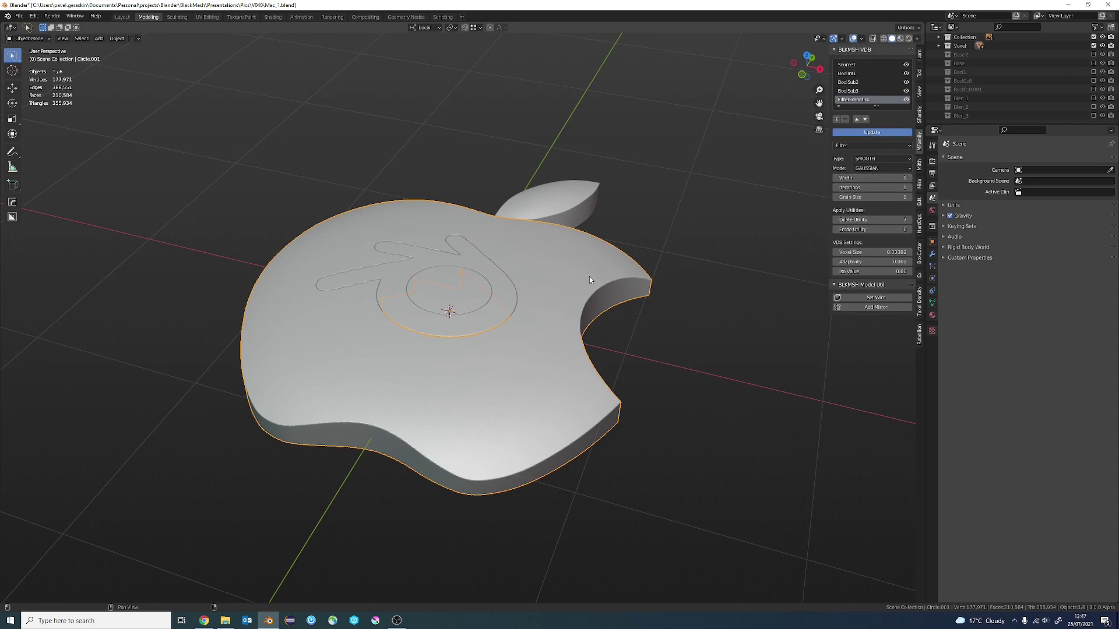
middle_click_drag(589, 280, 611, 242)
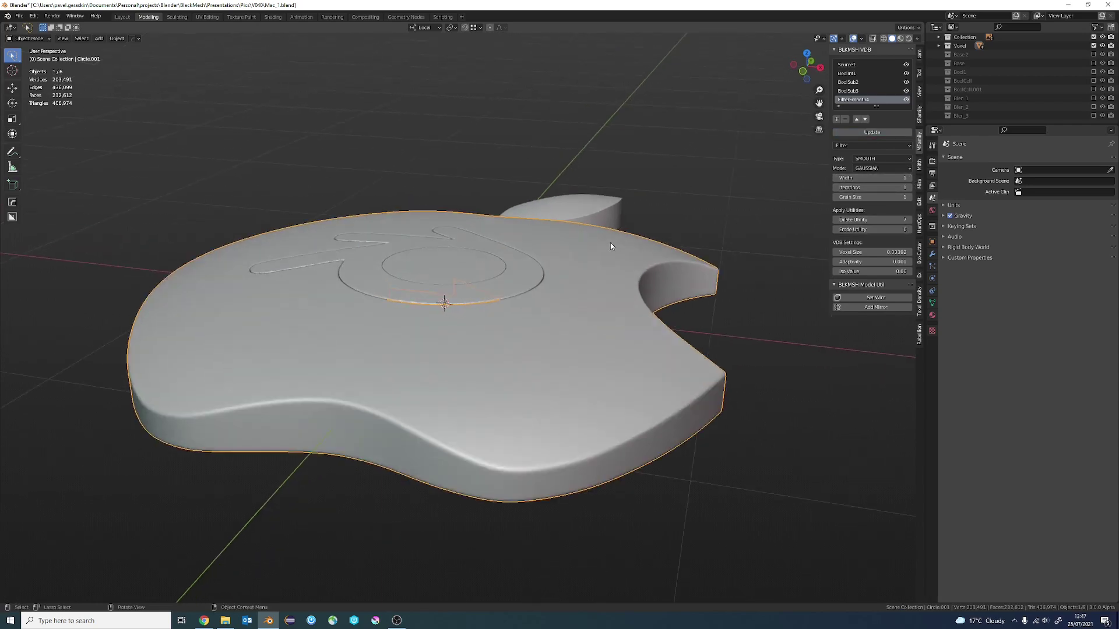
left_click(908, 187)
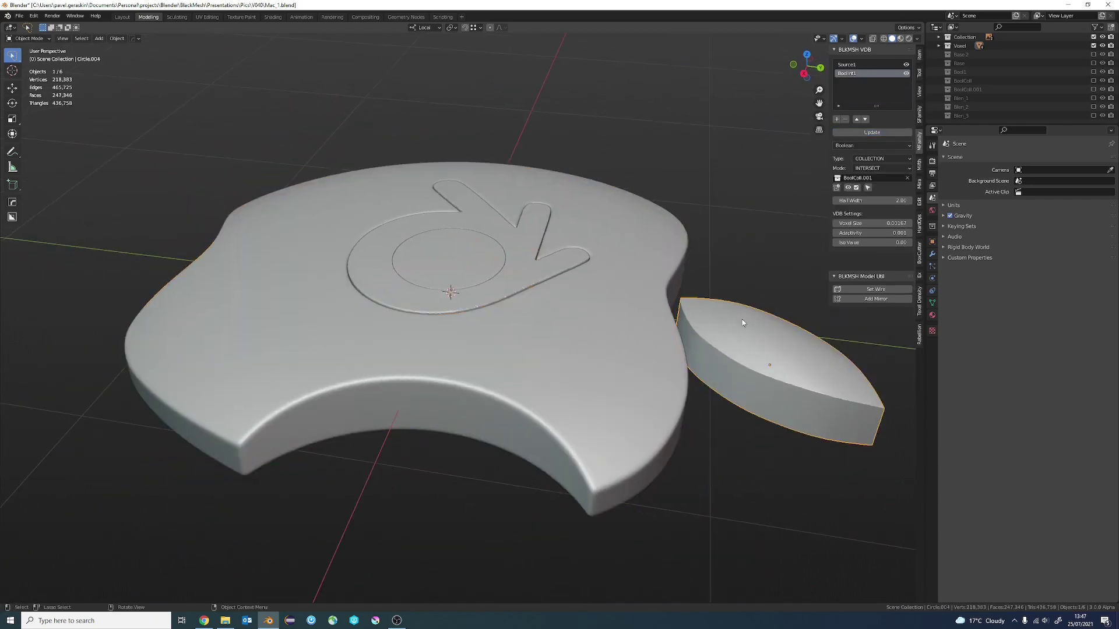
Make the leaf's second VDB step a Gaussian smooth filter and frame the leaf
left_click(855, 156)
key("KP_Decimal")
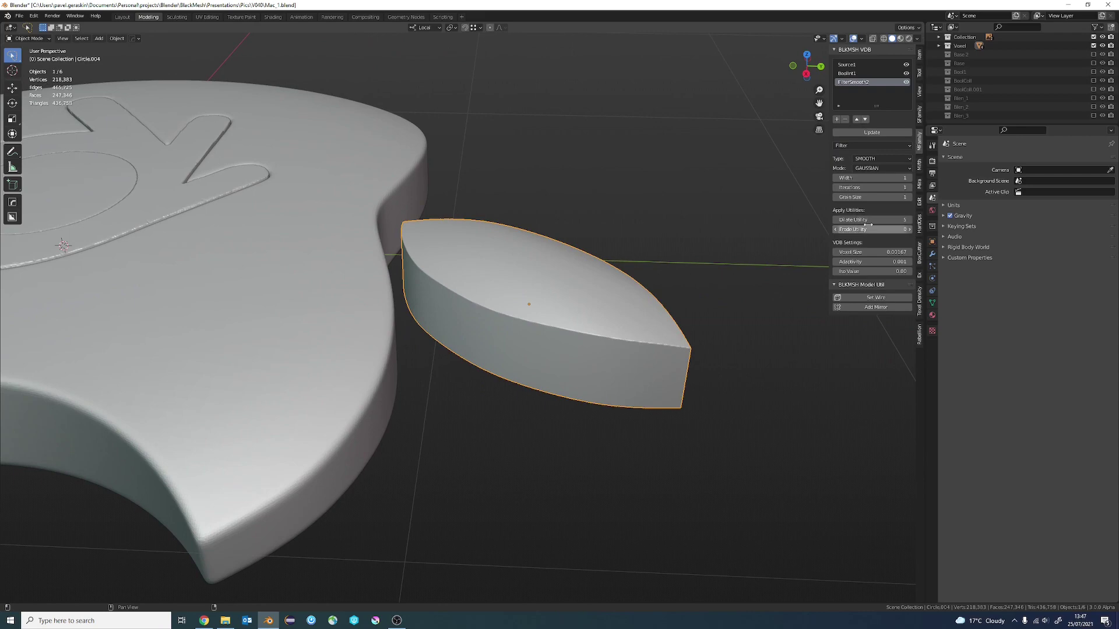
middle_click_drag(644, 282, 628, 270)
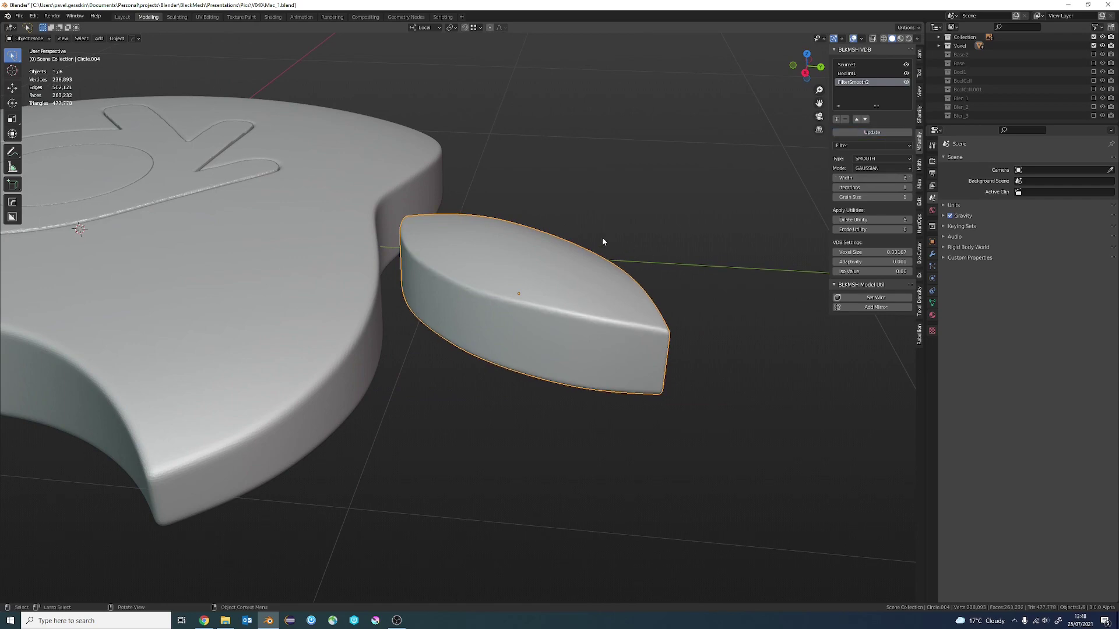
scroll(606, 247, "up", 2)
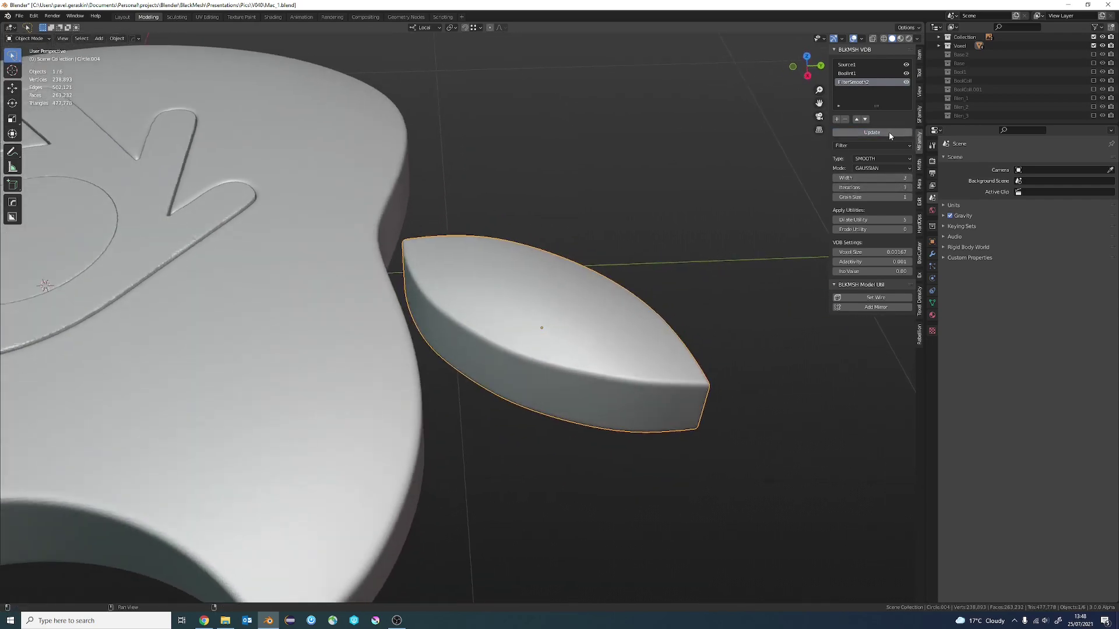
mouse_move(777, 250)
middle_mouse_down()
mouse_move(582, 302)
mouse_move(670, 251)
middle_mouse_up()
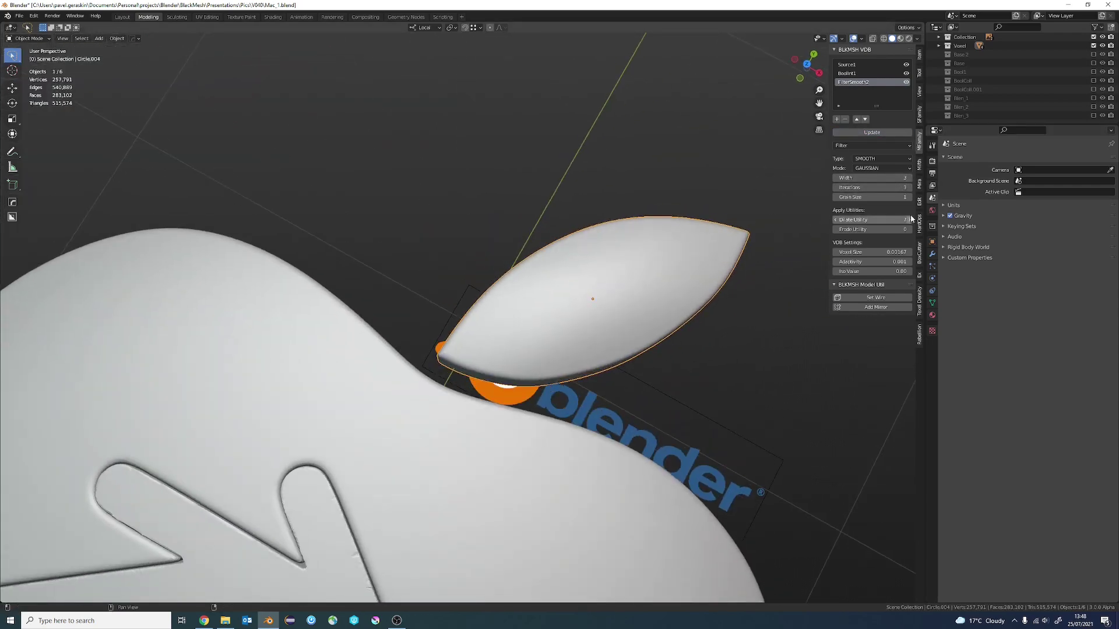
Select the logo cutter and add a Gaussian SMOOTH filter step to its BLKMSH VDB stack
mouse_move(750, 261)
middle_mouse_down()
mouse_move(621, 302)
mouse_move(628, 313)
mouse_move(421, 333)
mouse_move(585, 354)
mouse_move(641, 324)
middle_mouse_up()
left_click(584, 355)
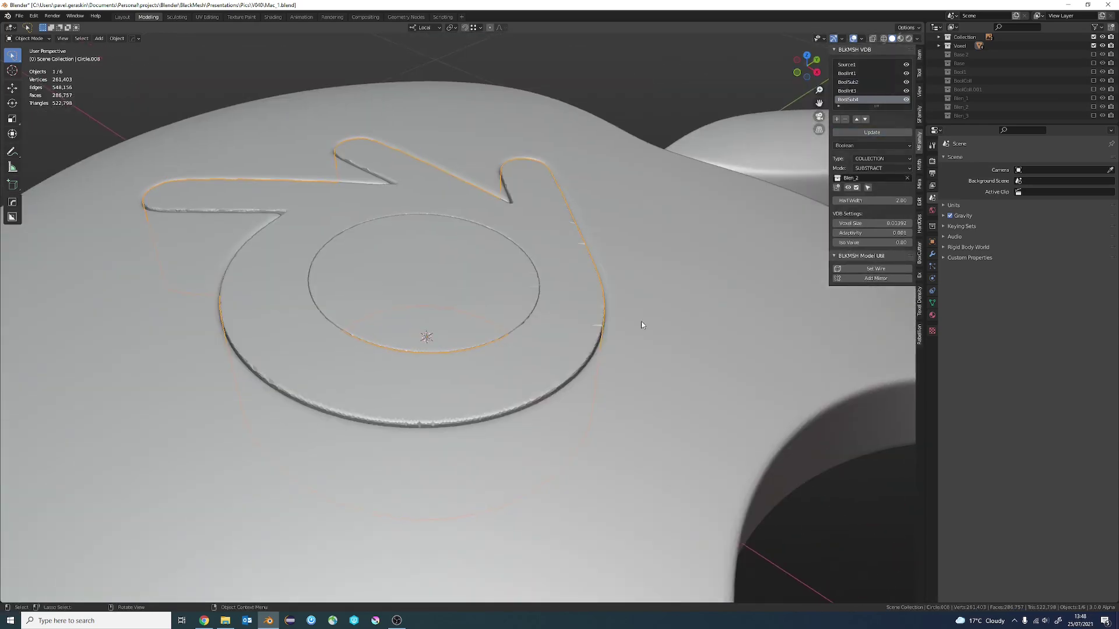
left_click(857, 156)
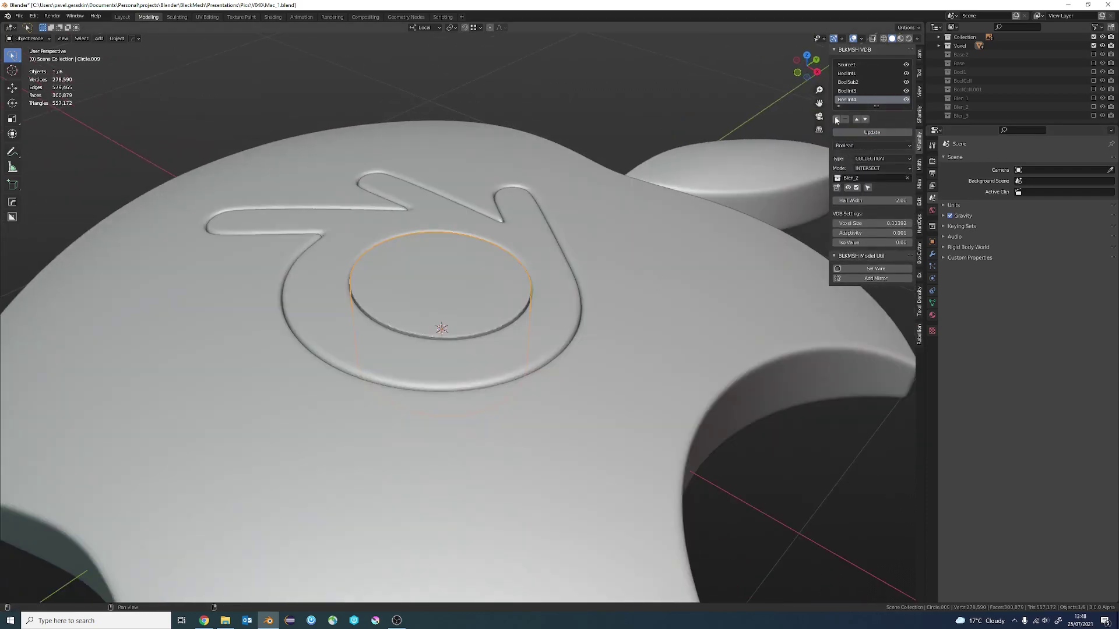
left_click(837, 119)
left_click(873, 180)
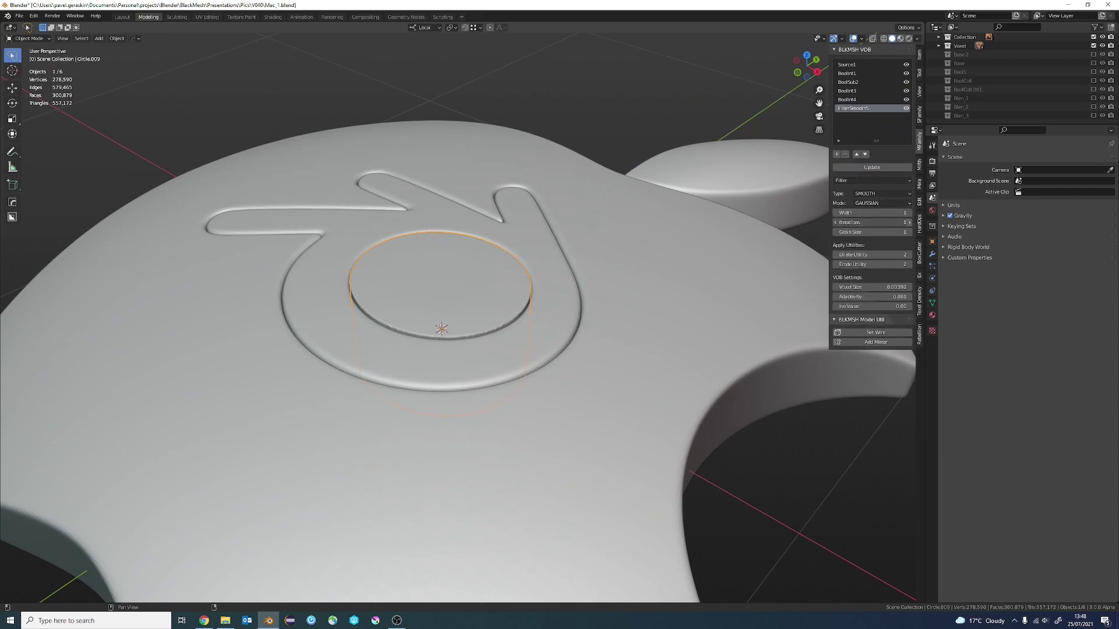